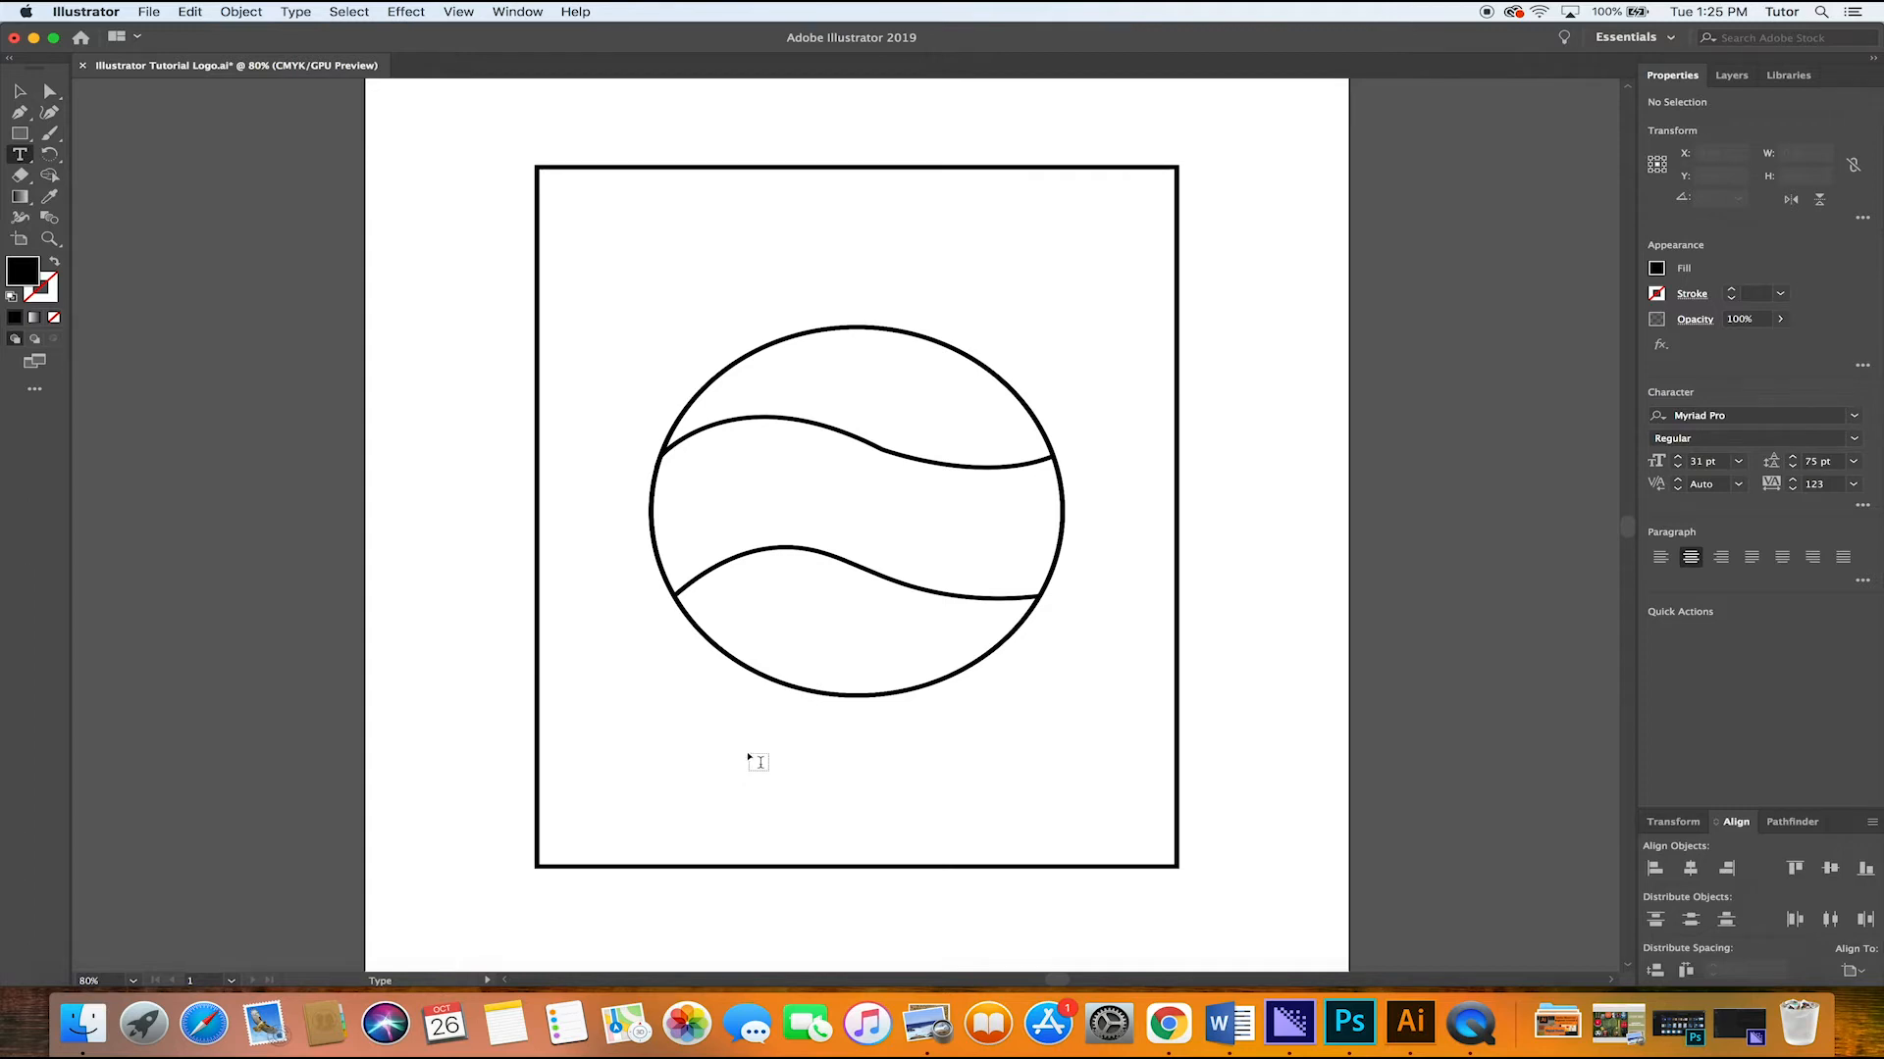
Add the text LOGO centred below the circle and select the whole word for formatting
click(865, 790)
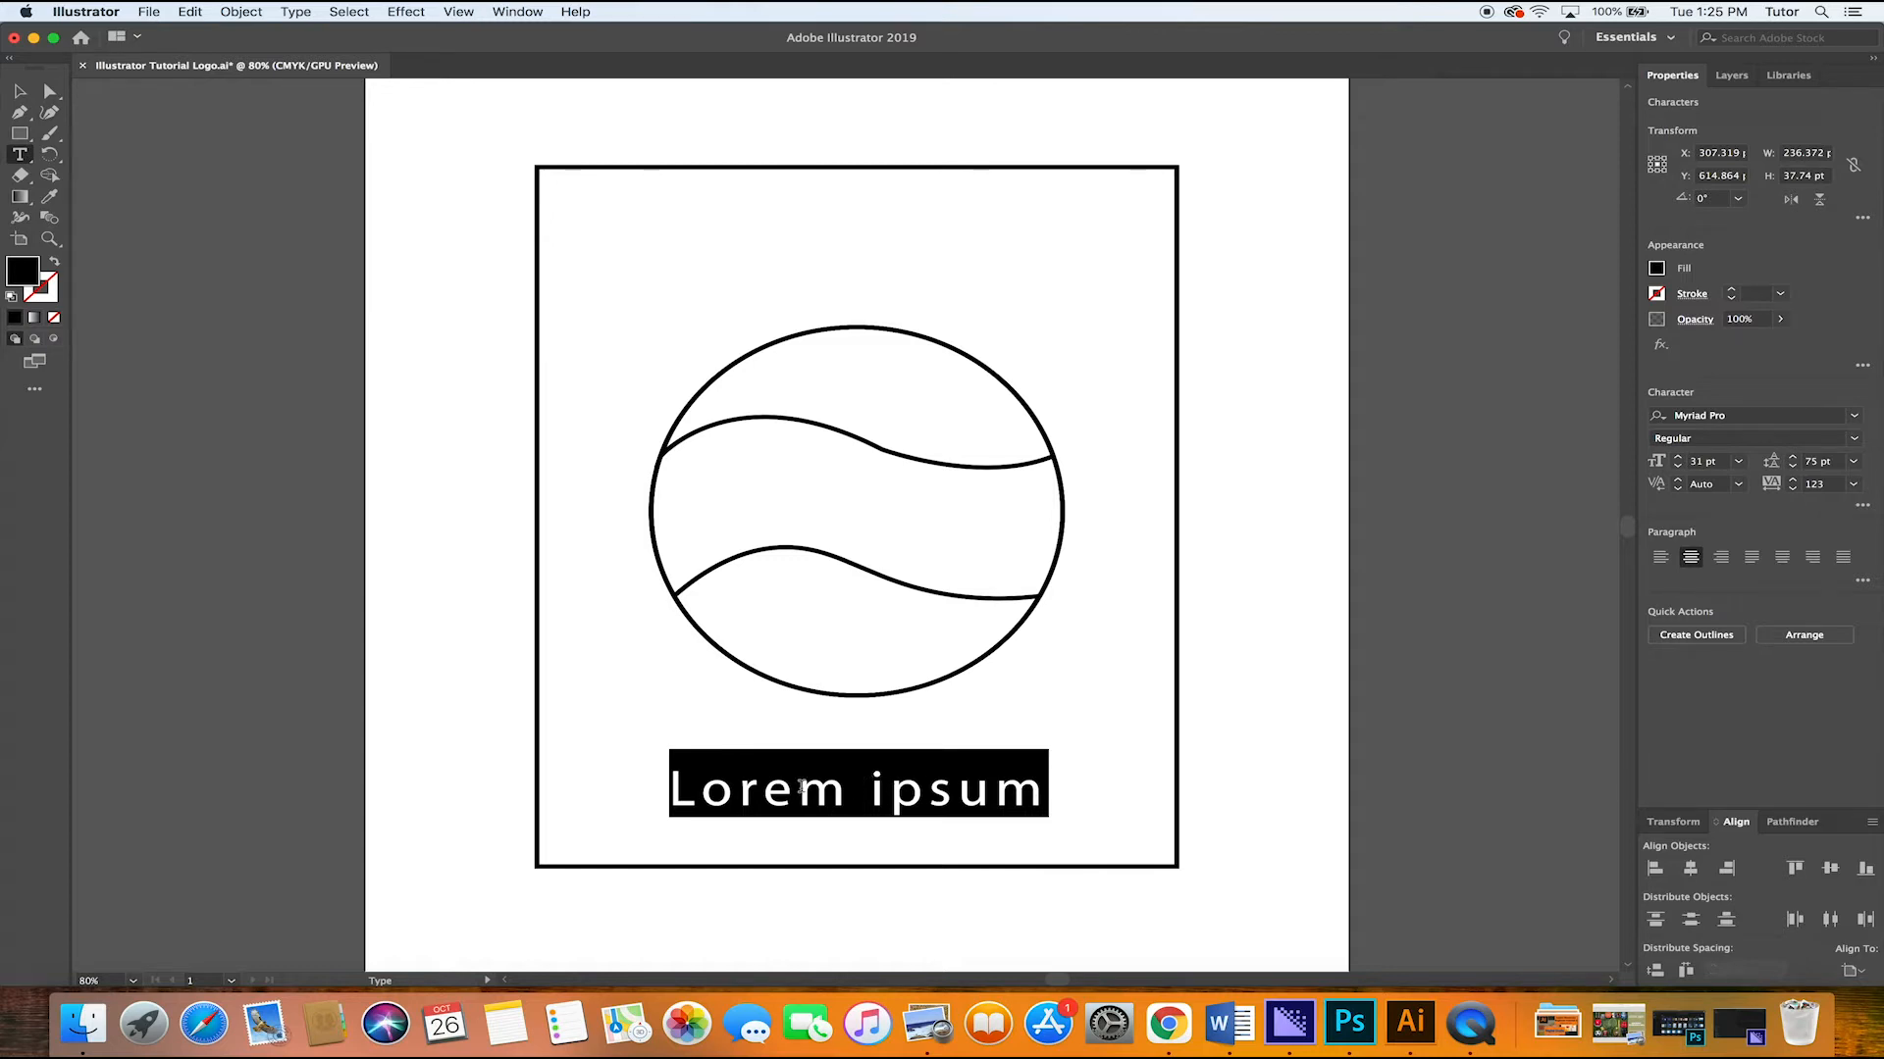
text(LOGO)
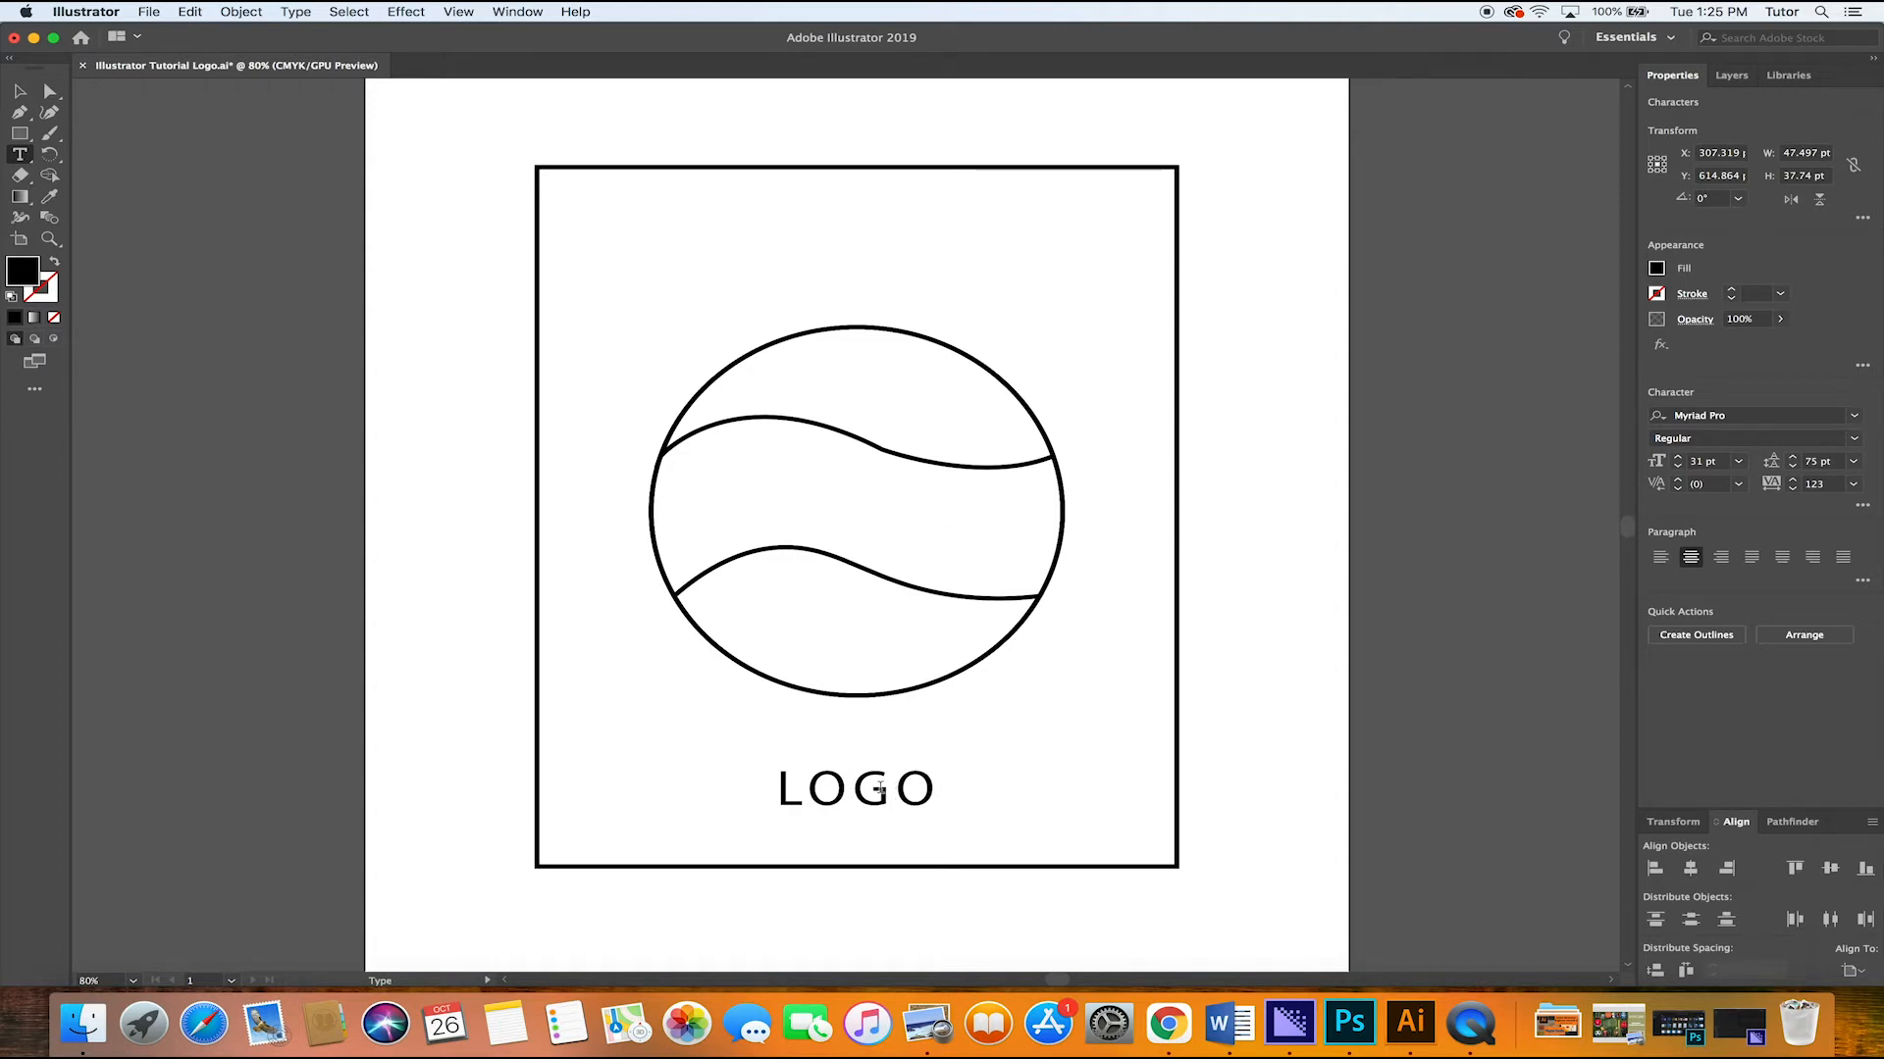
double_click(880, 791)
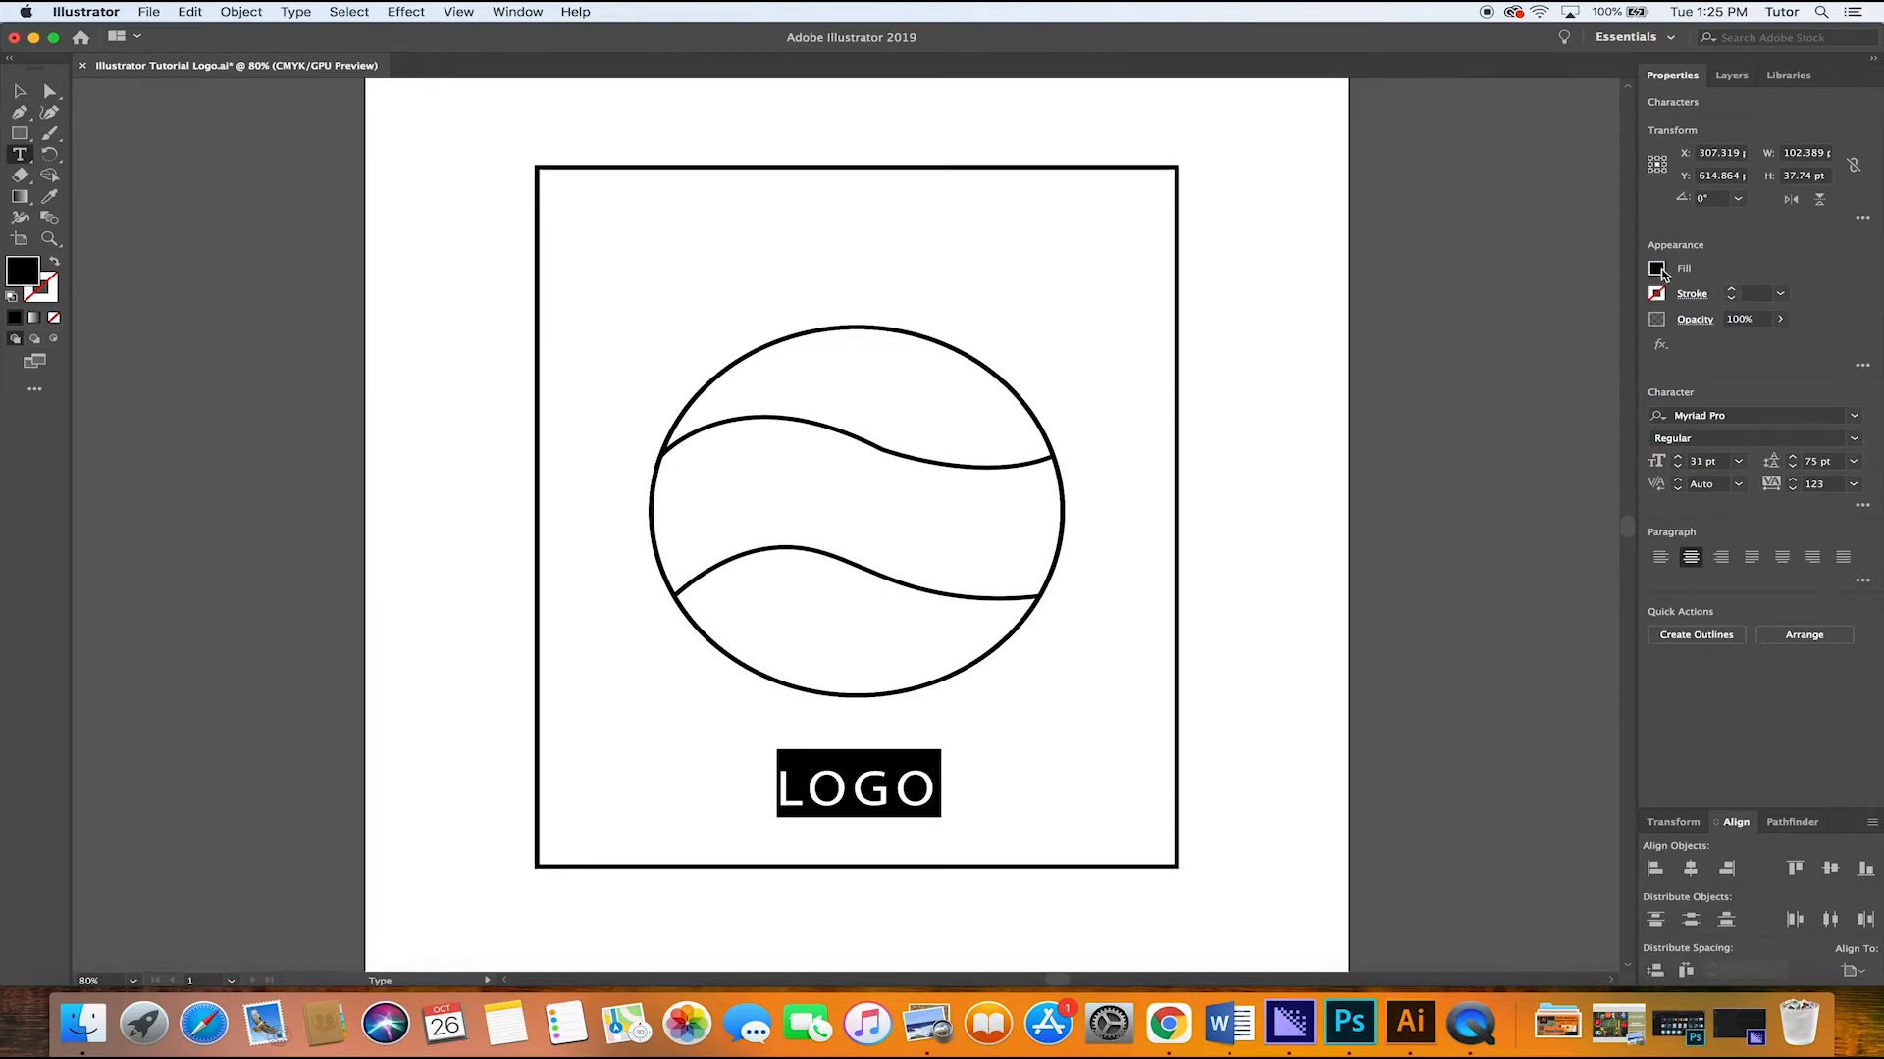
Examine the fill, font family and font style choices available for the LOGO text
click(1658, 270)
key(Escape)
click(1854, 416)
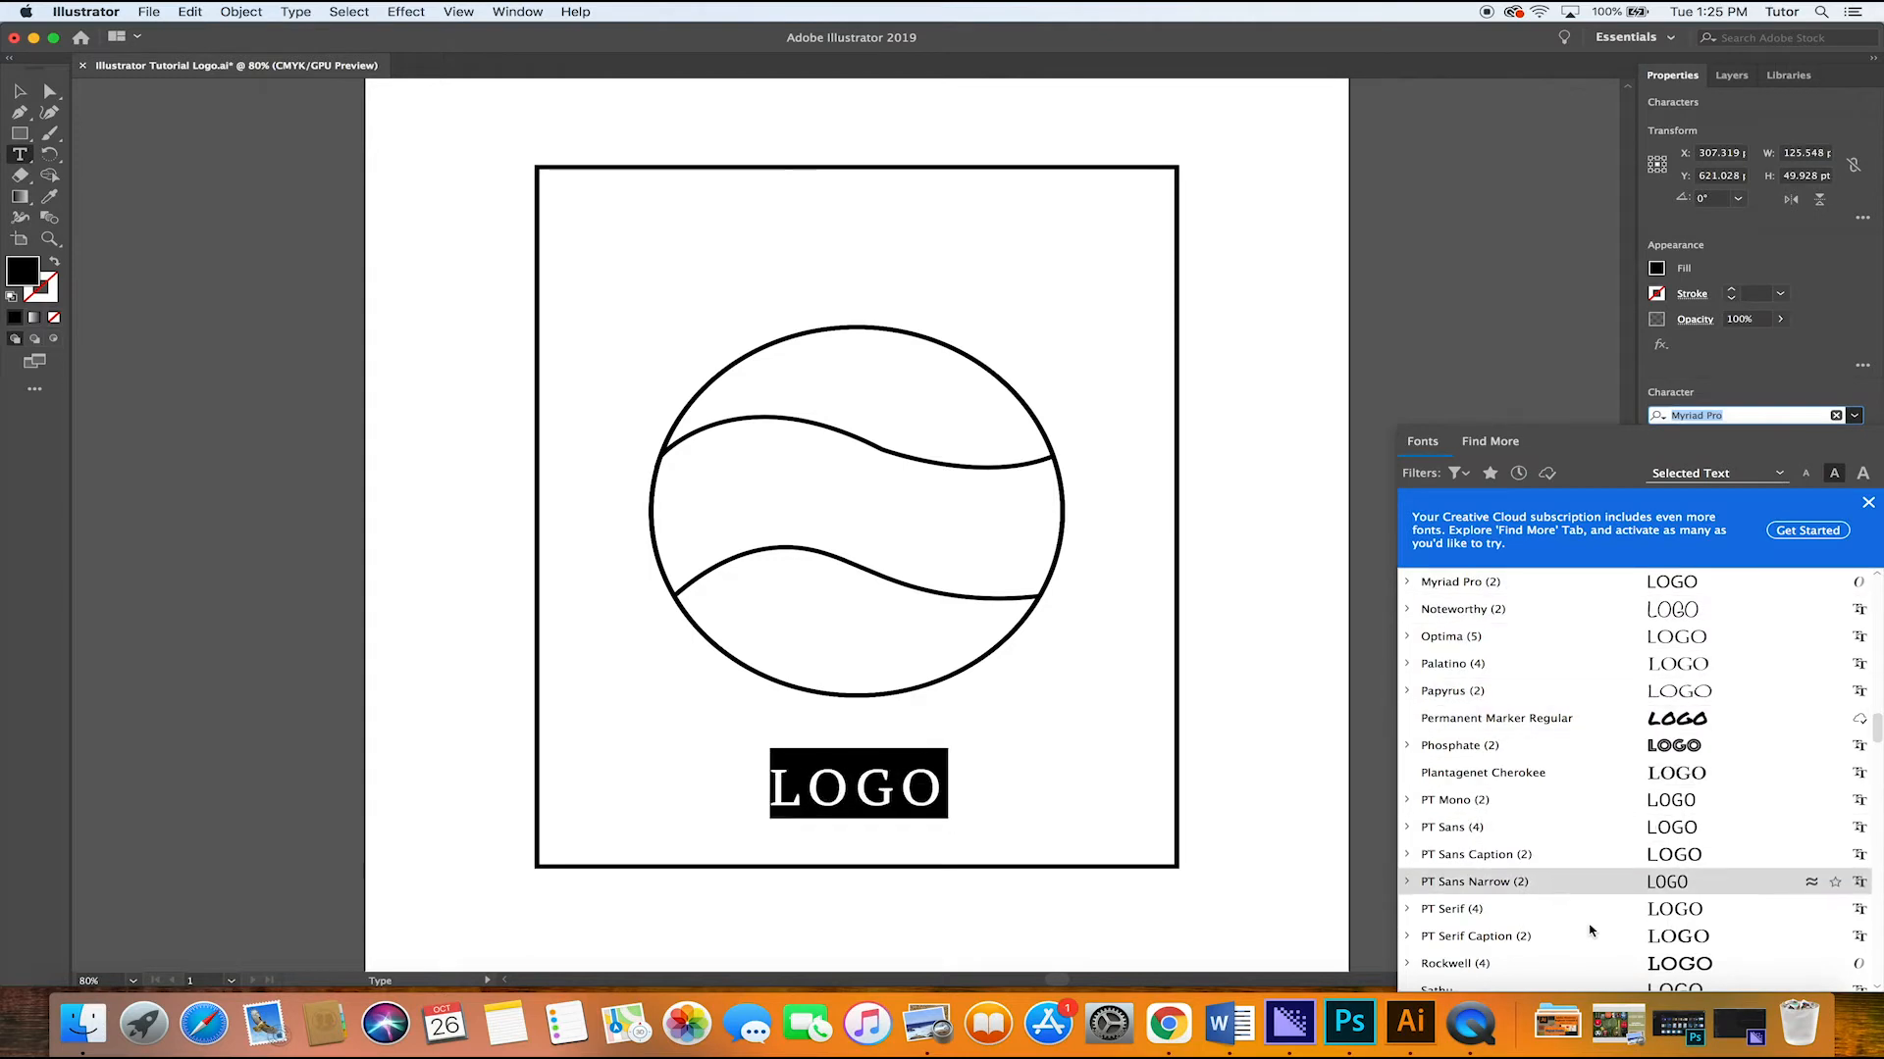
scroll(1550, 802, down, 5)
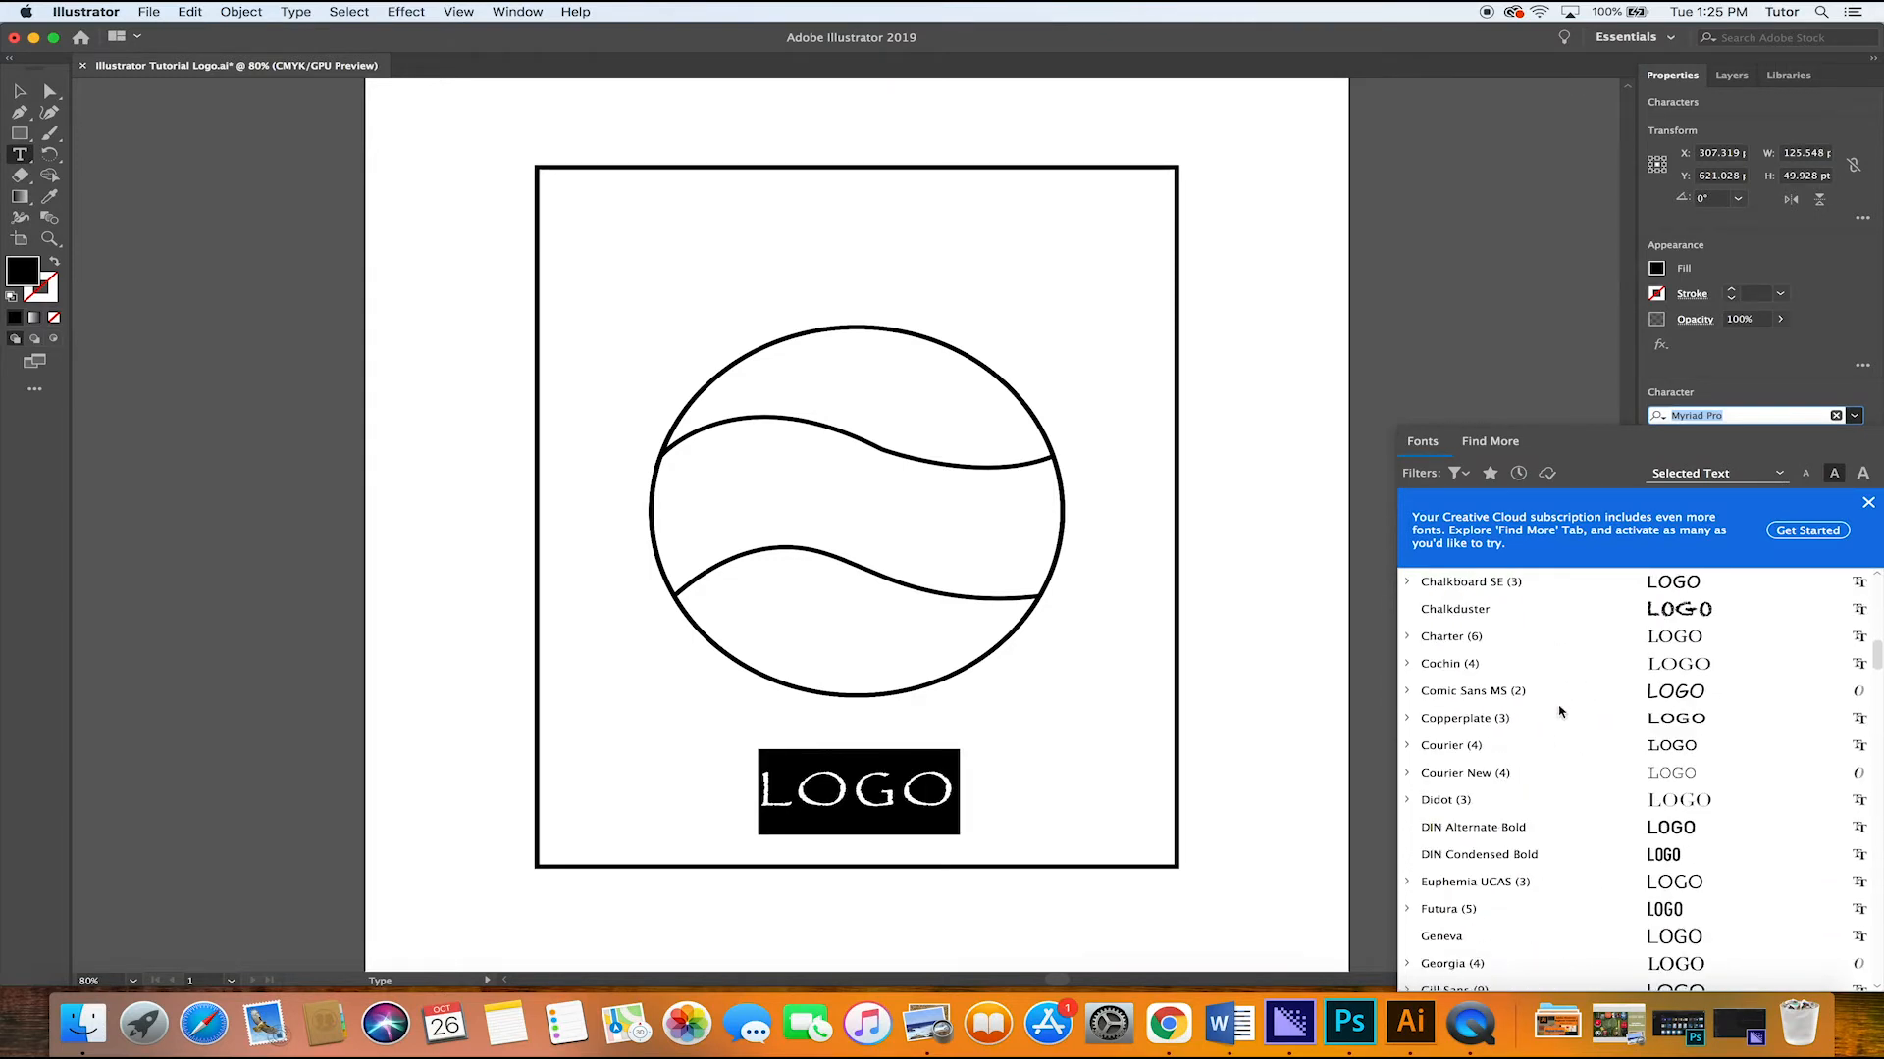
scroll(1560, 713, down, 15)
scroll(1560, 708, up, 15)
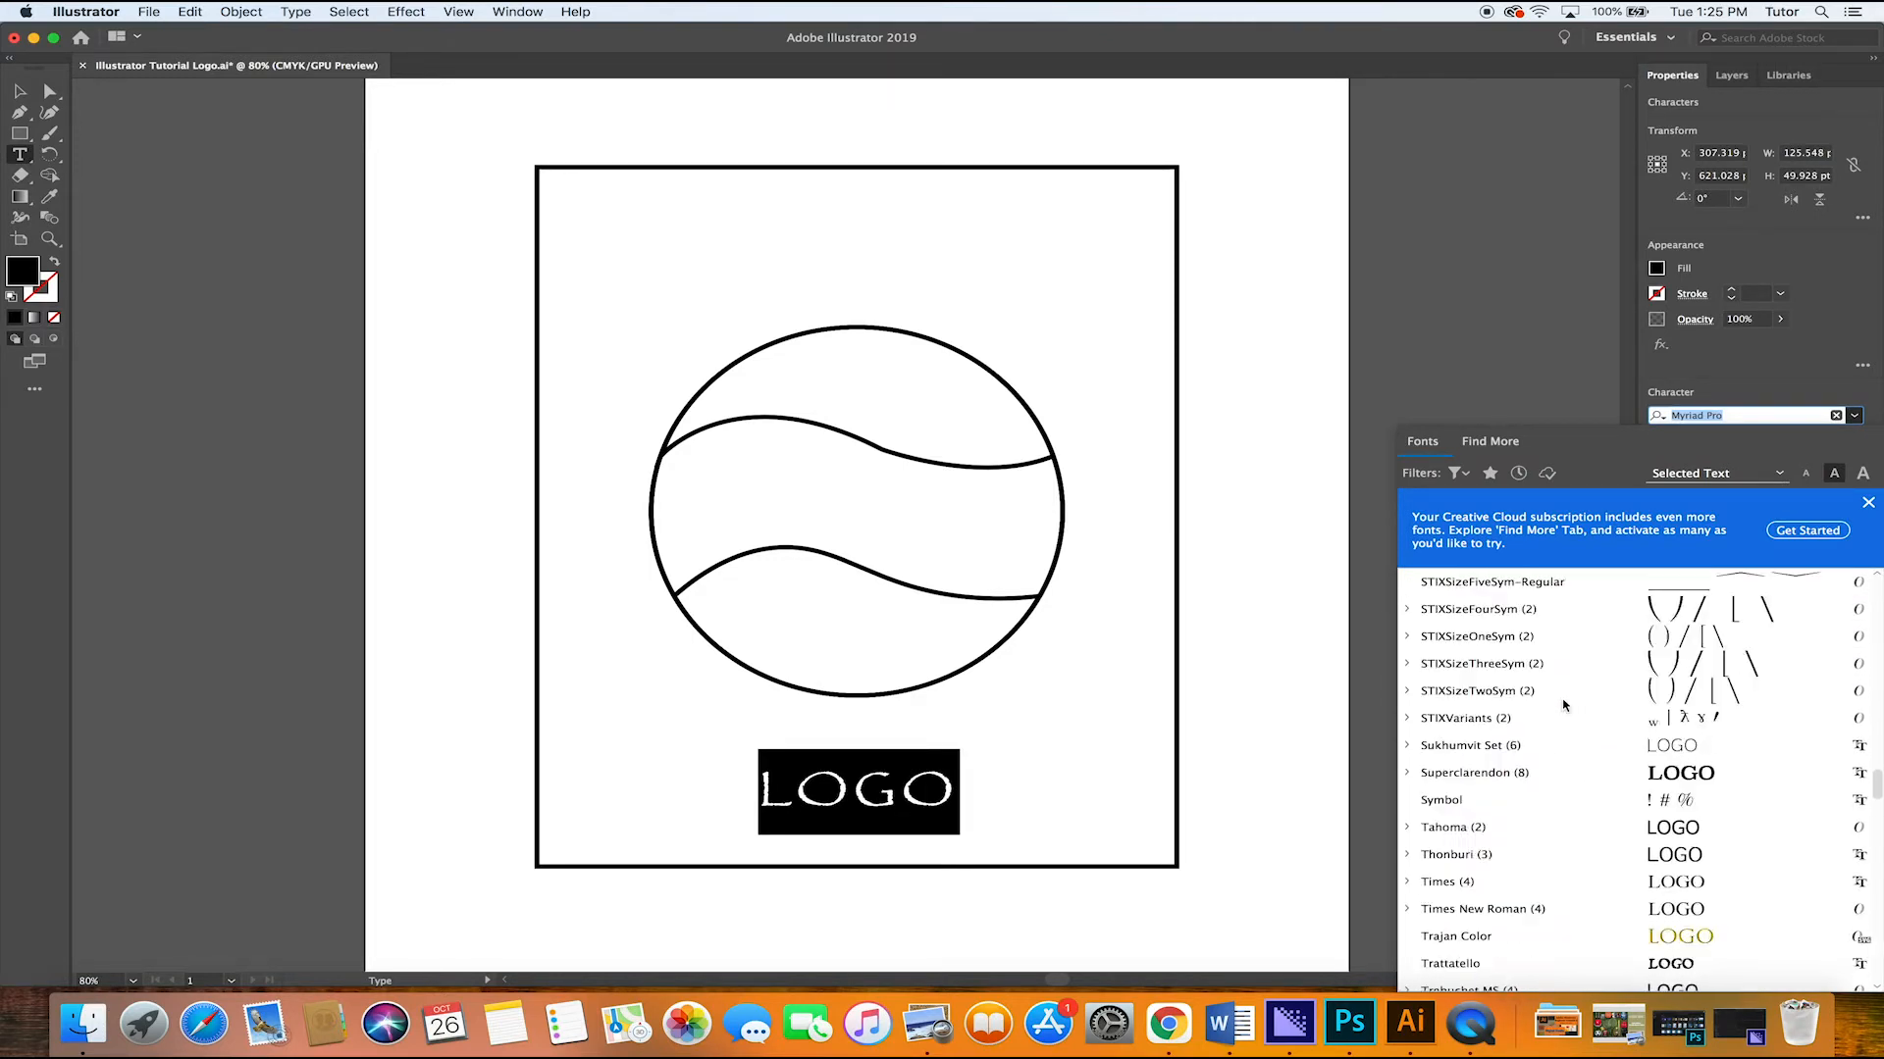
click(1709, 370)
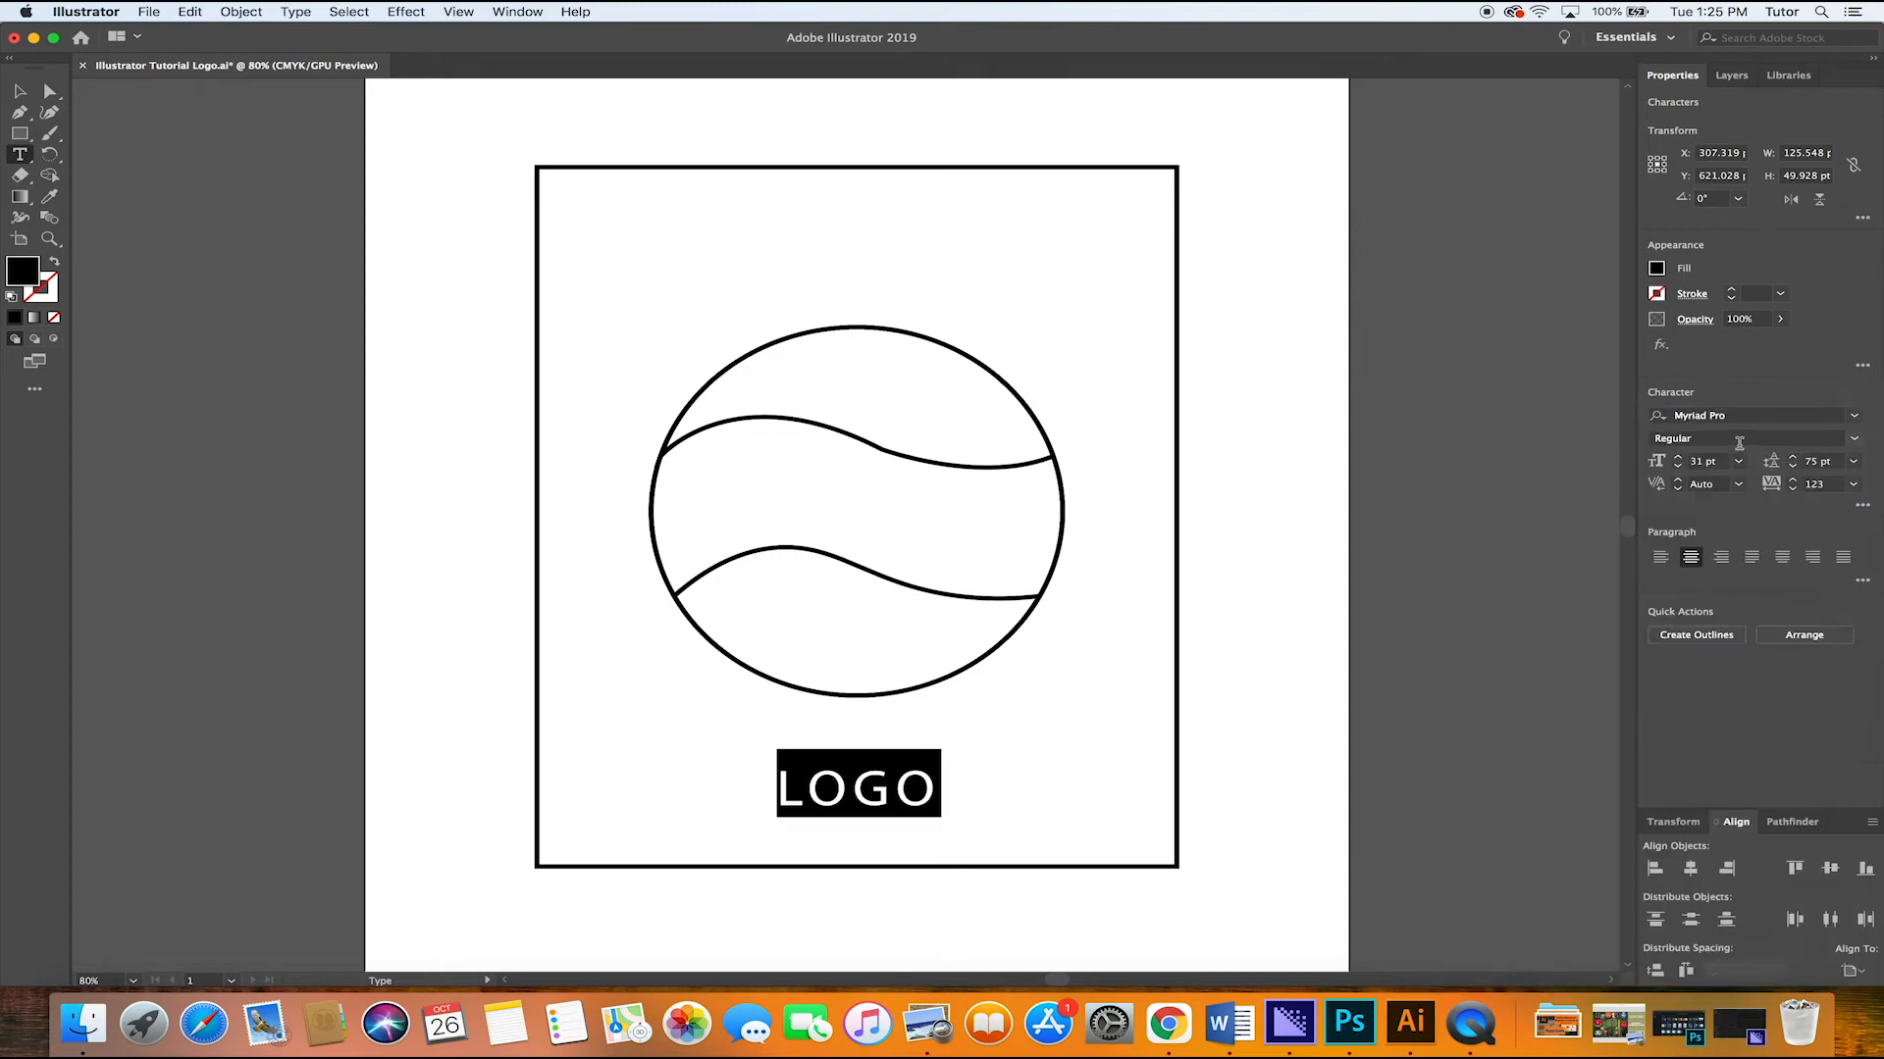
click(1855, 441)
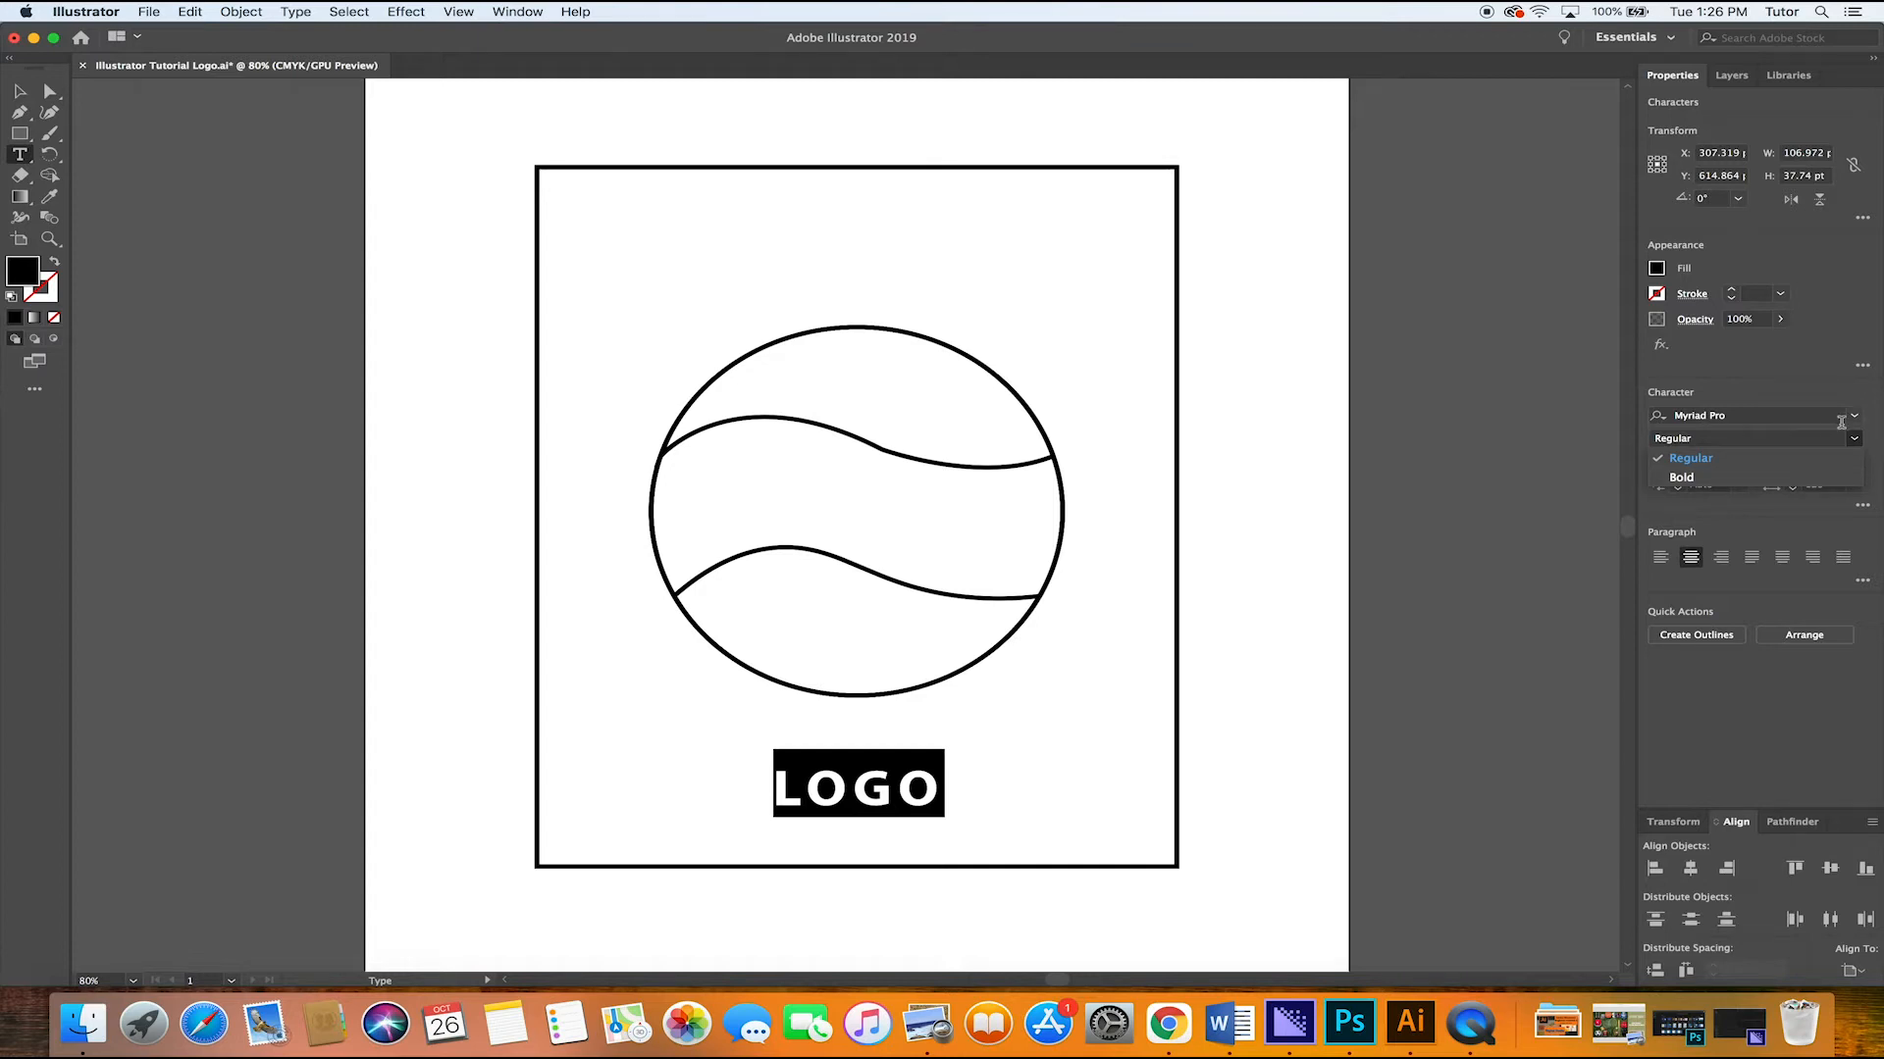
click(1774, 404)
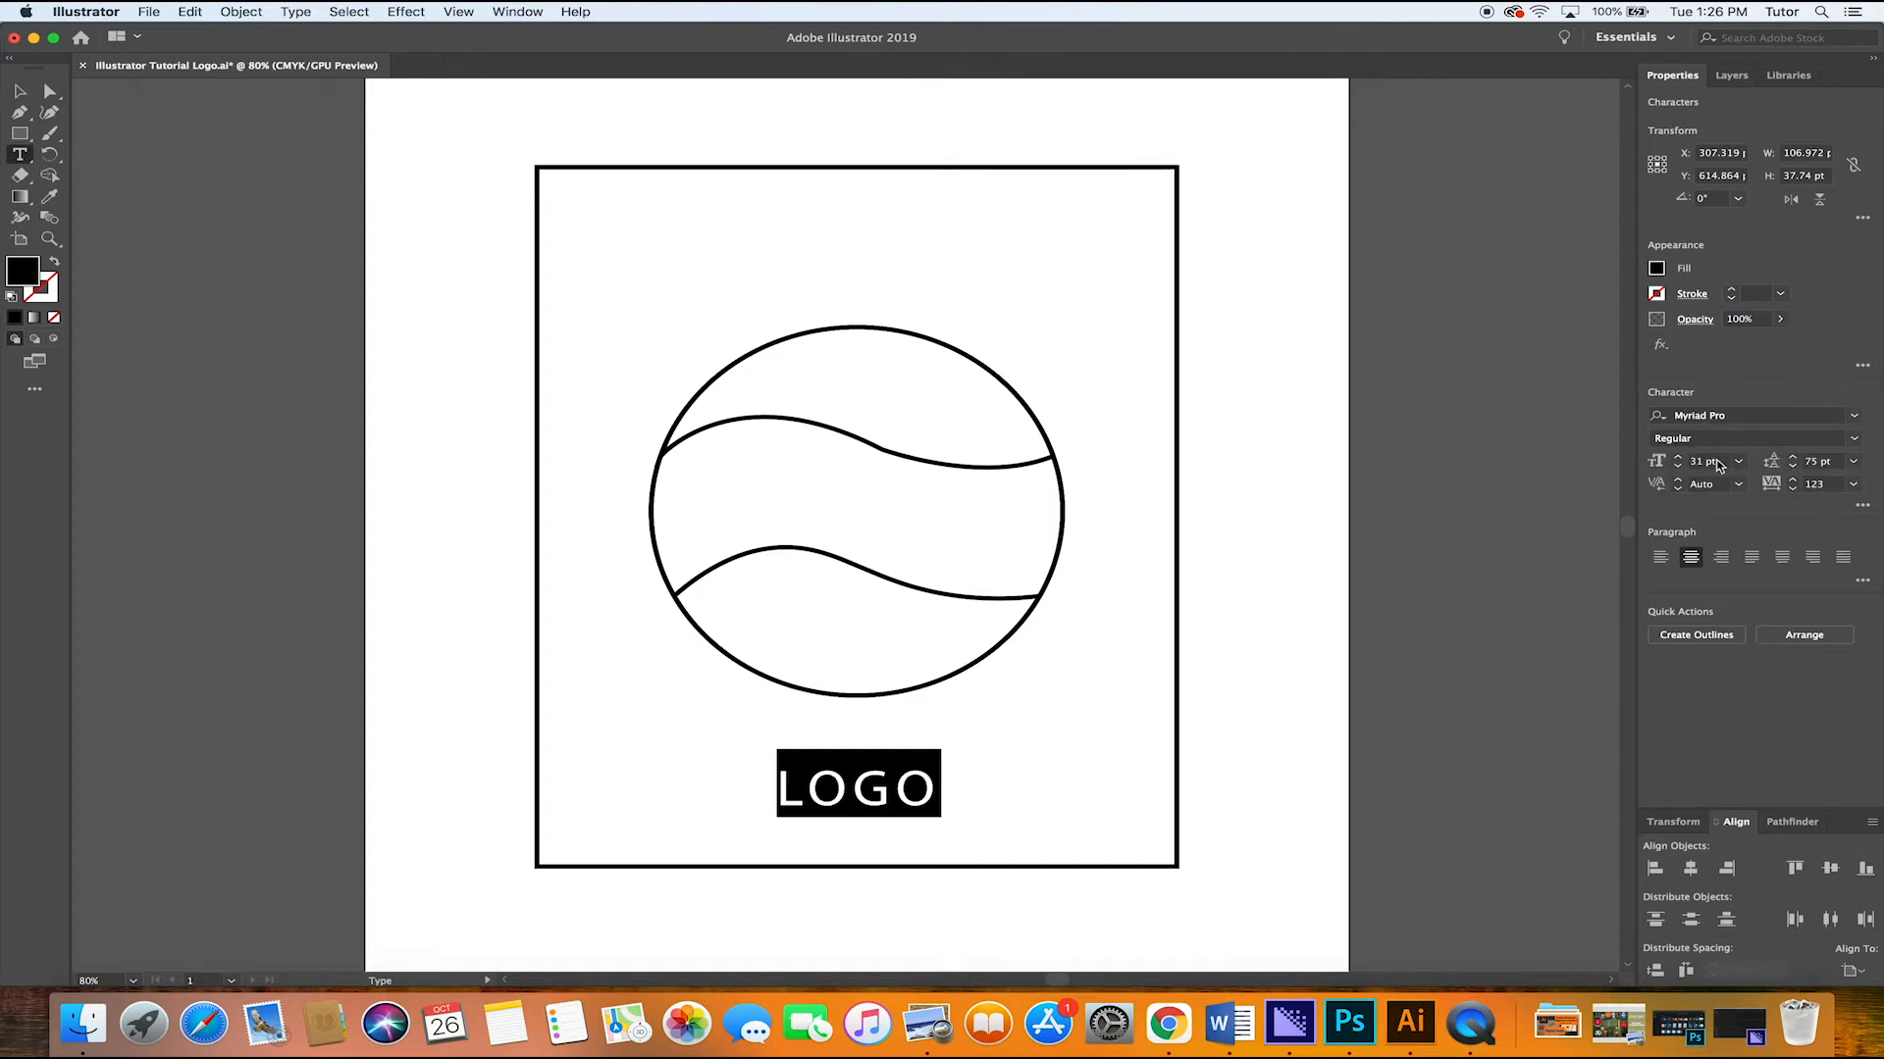
Increase the font size of the LOGO text to 39 pt
click(1677, 457)
click(1676, 457)
click(1677, 457)
click(1676, 457)
click(1677, 457)
click(1677, 457)
click(1677, 457)
click(1676, 457)
click(1677, 467)
click(1678, 467)
click(1676, 457)
click(1677, 457)
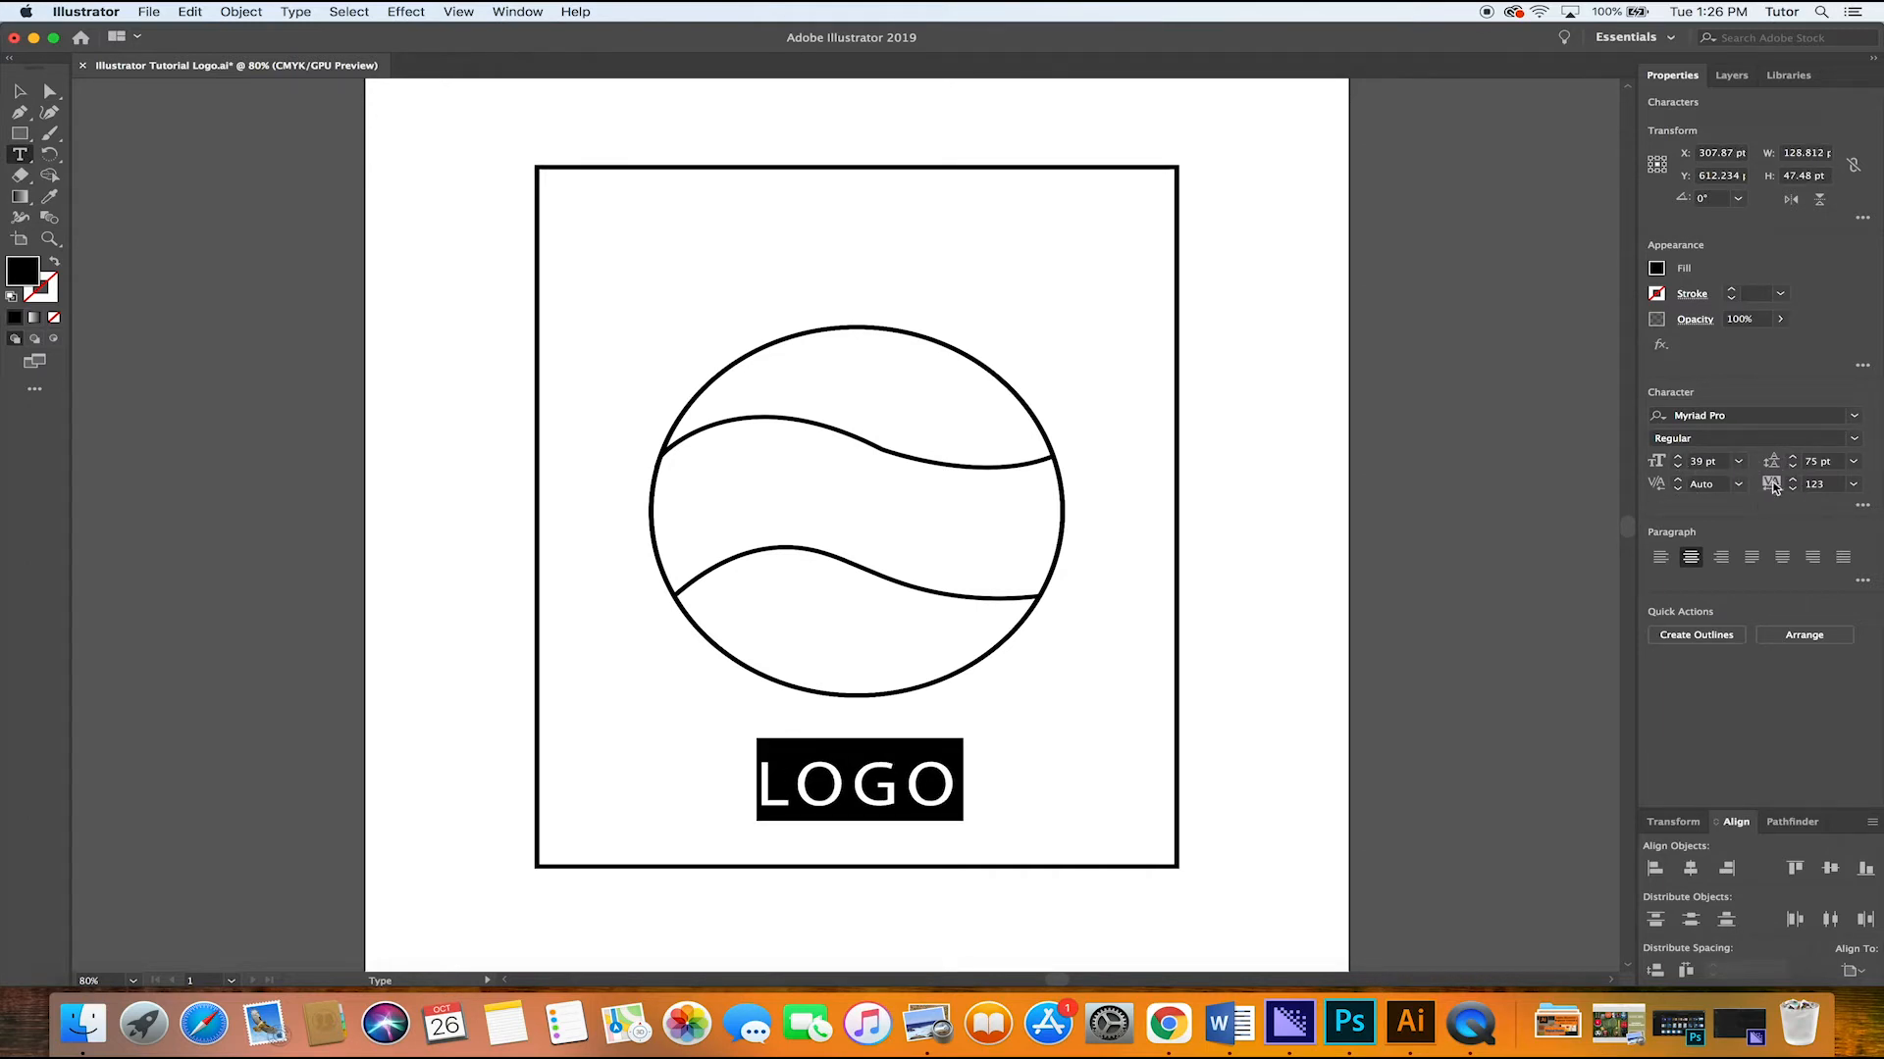
Widen the letter spacing of the LOGO text by raising its tracking to 205
click(1792, 480)
click(1792, 480)
click(1792, 480)
click(1793, 480)
click(1792, 480)
click(1792, 479)
click(1792, 480)
click(1792, 480)
click(1793, 480)
click(1792, 480)
click(1792, 479)
click(1793, 480)
click(1793, 481)
click(1794, 480)
click(1793, 481)
click(1793, 481)
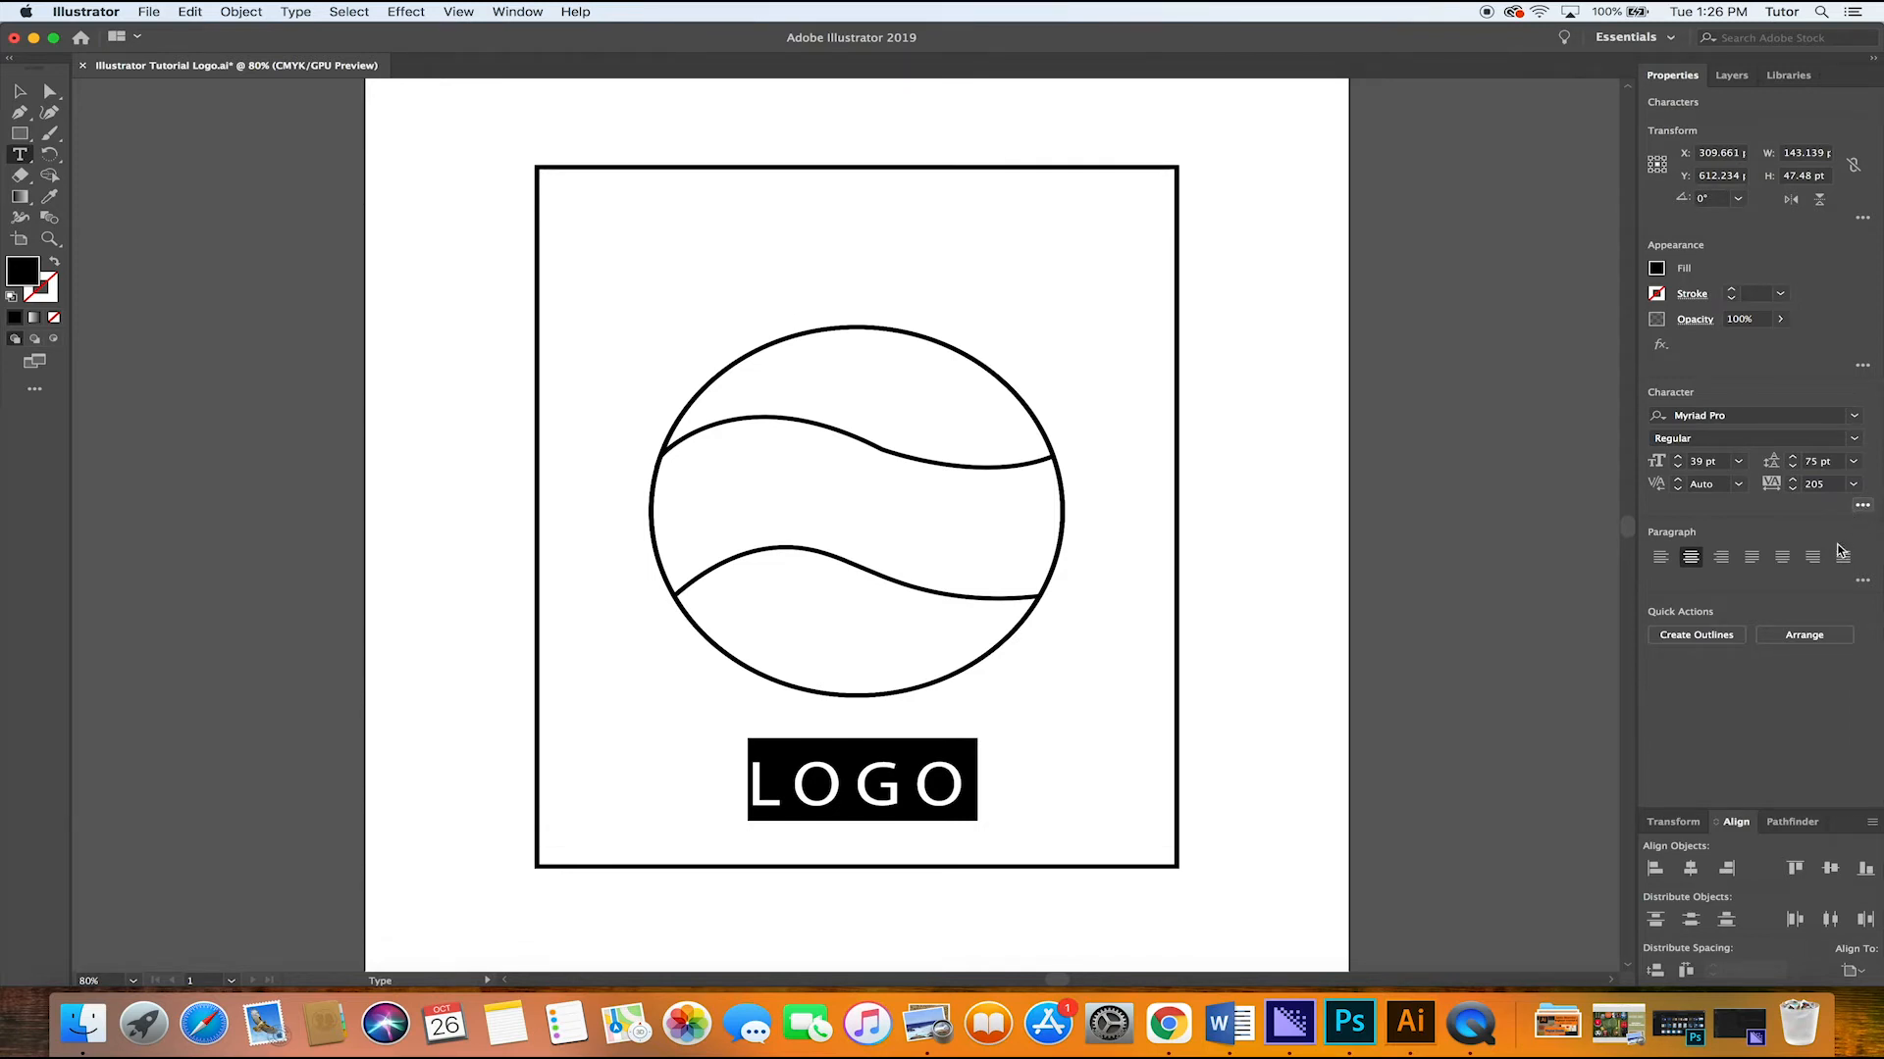
Examine the additional character options for the LOGO text and finish editing it
click(1862, 505)
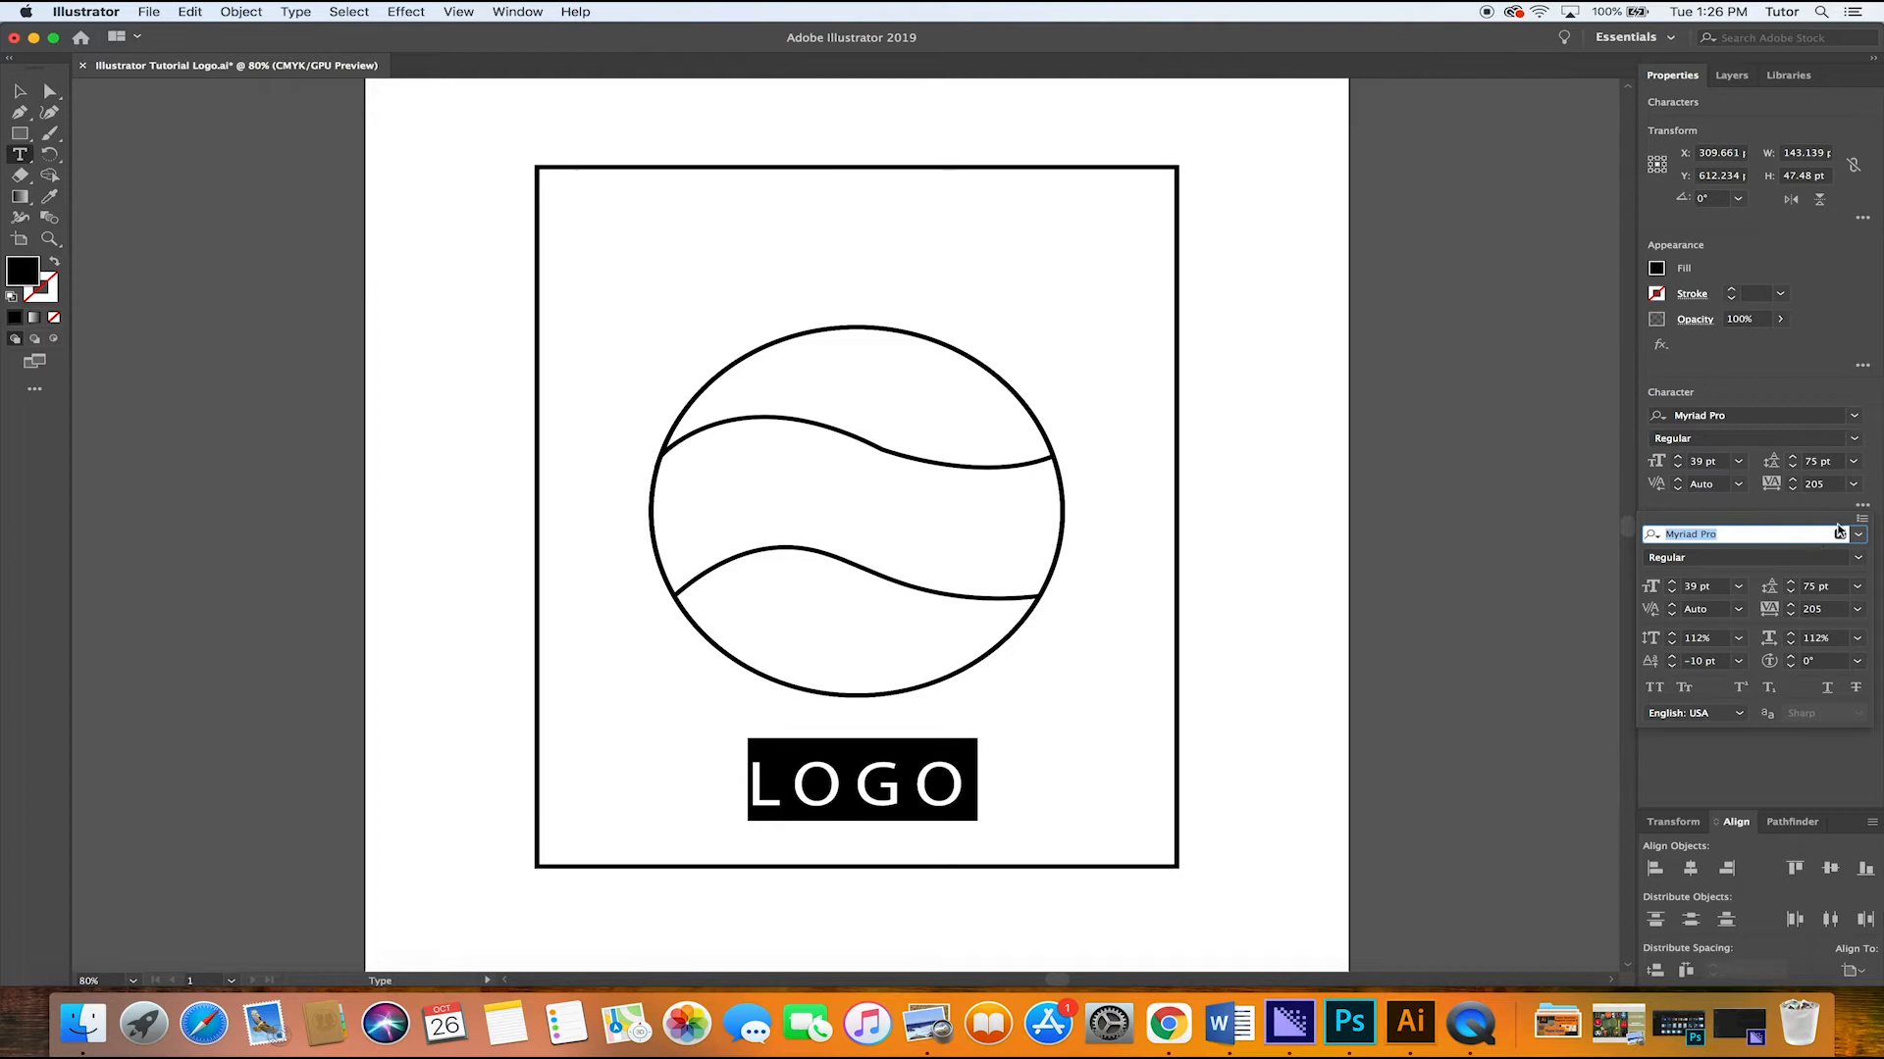
click(1862, 505)
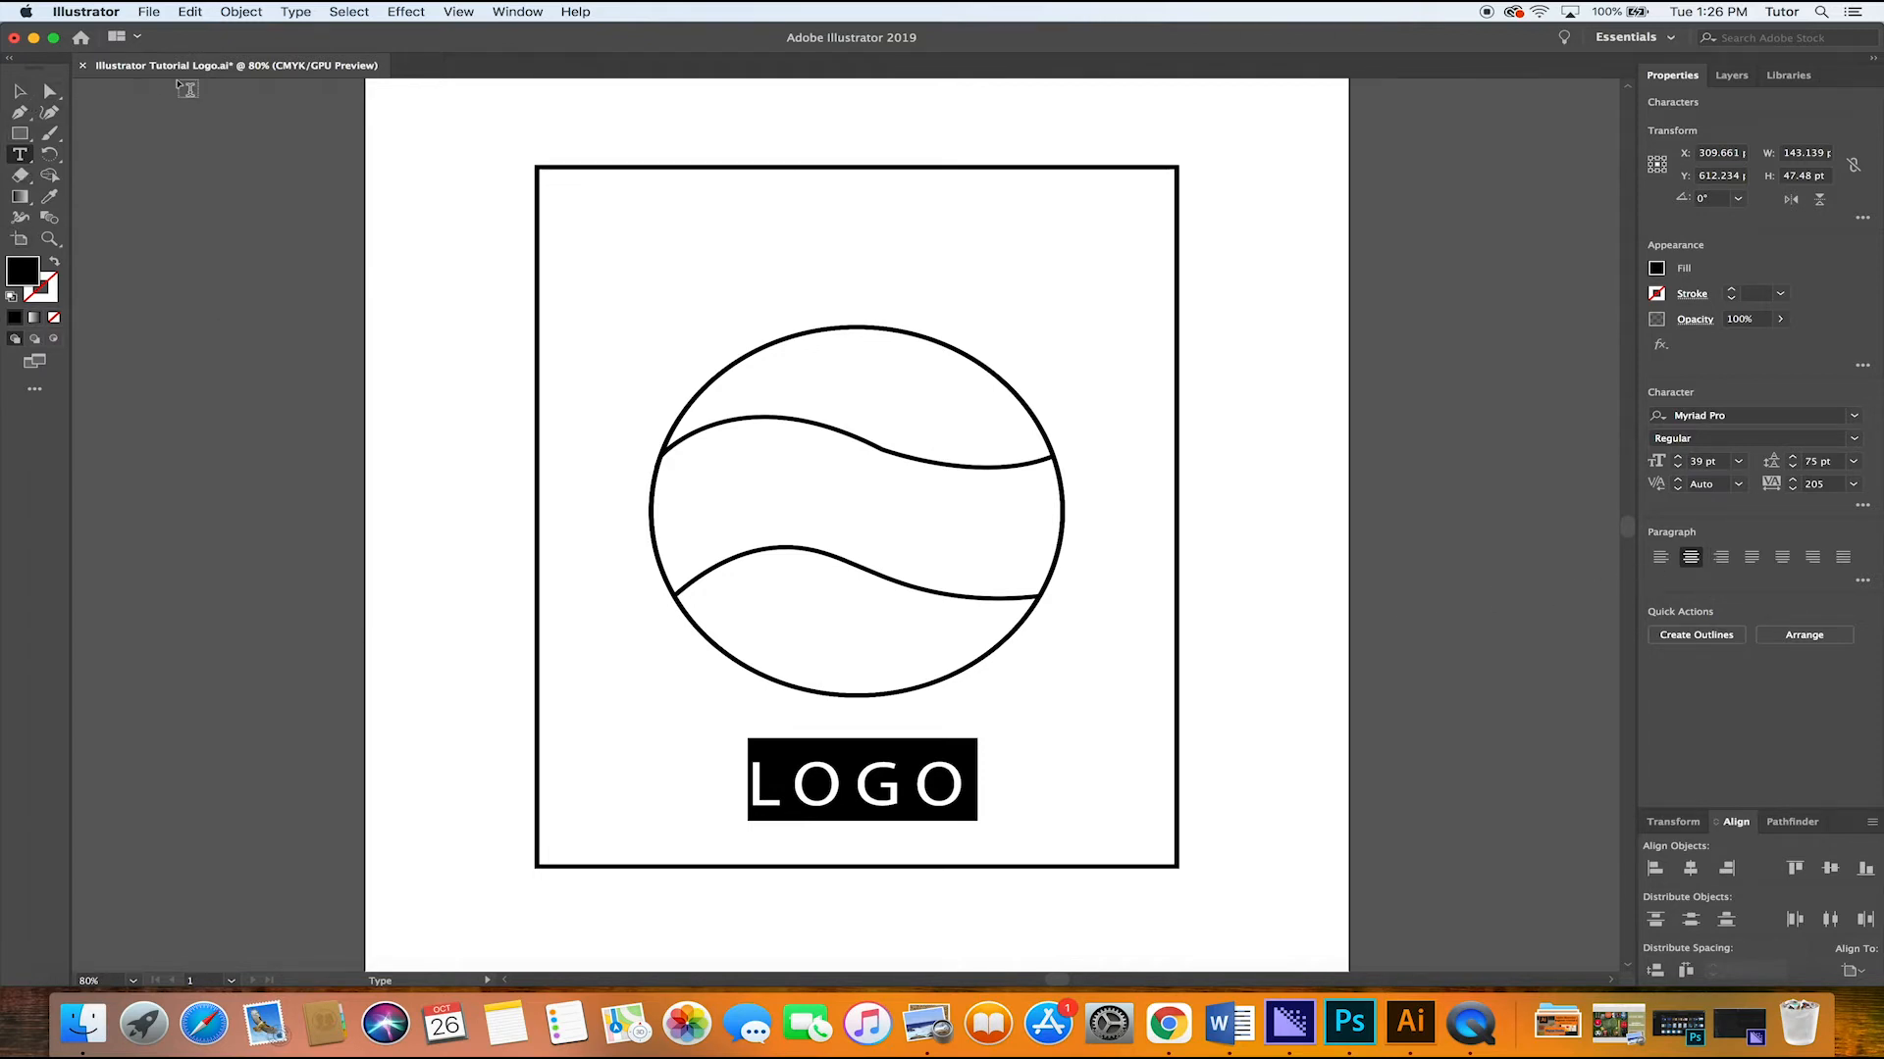
click(1041, 767)
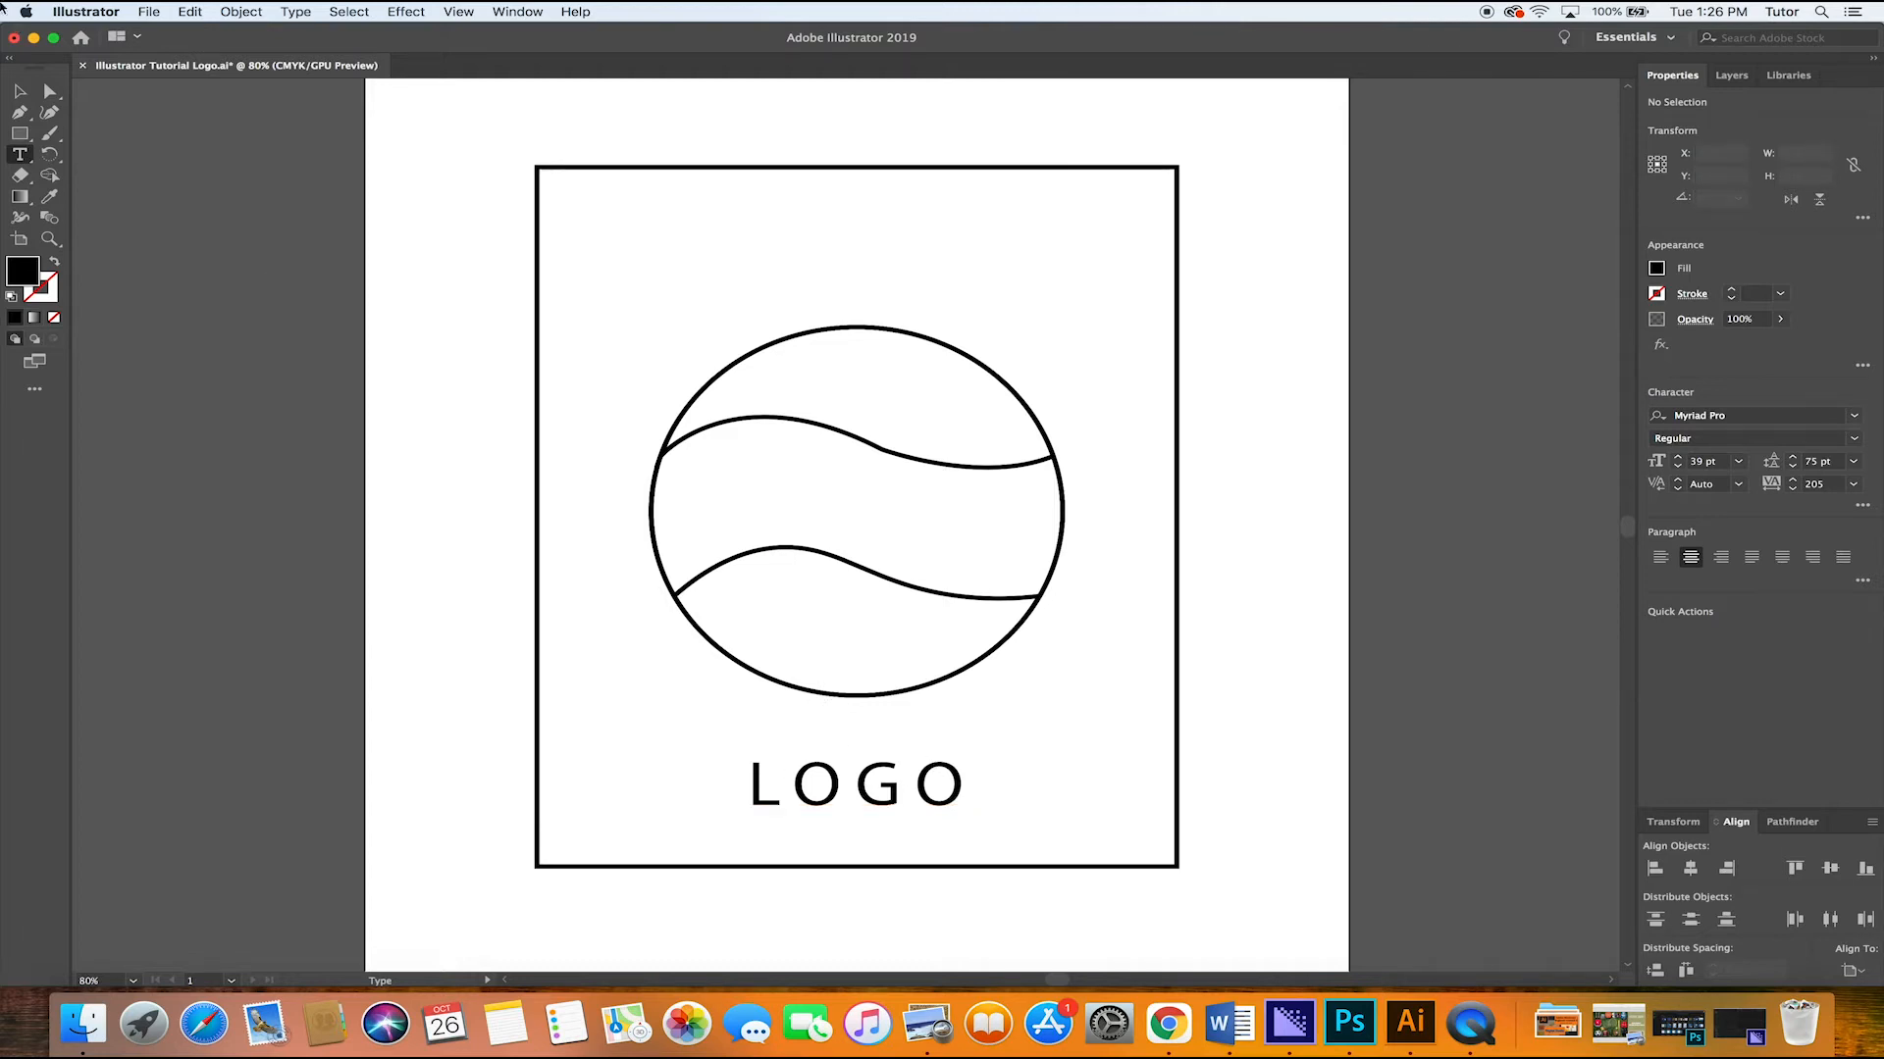
Select the LOGO text object and start an Arc warp effect on it
click(17, 93)
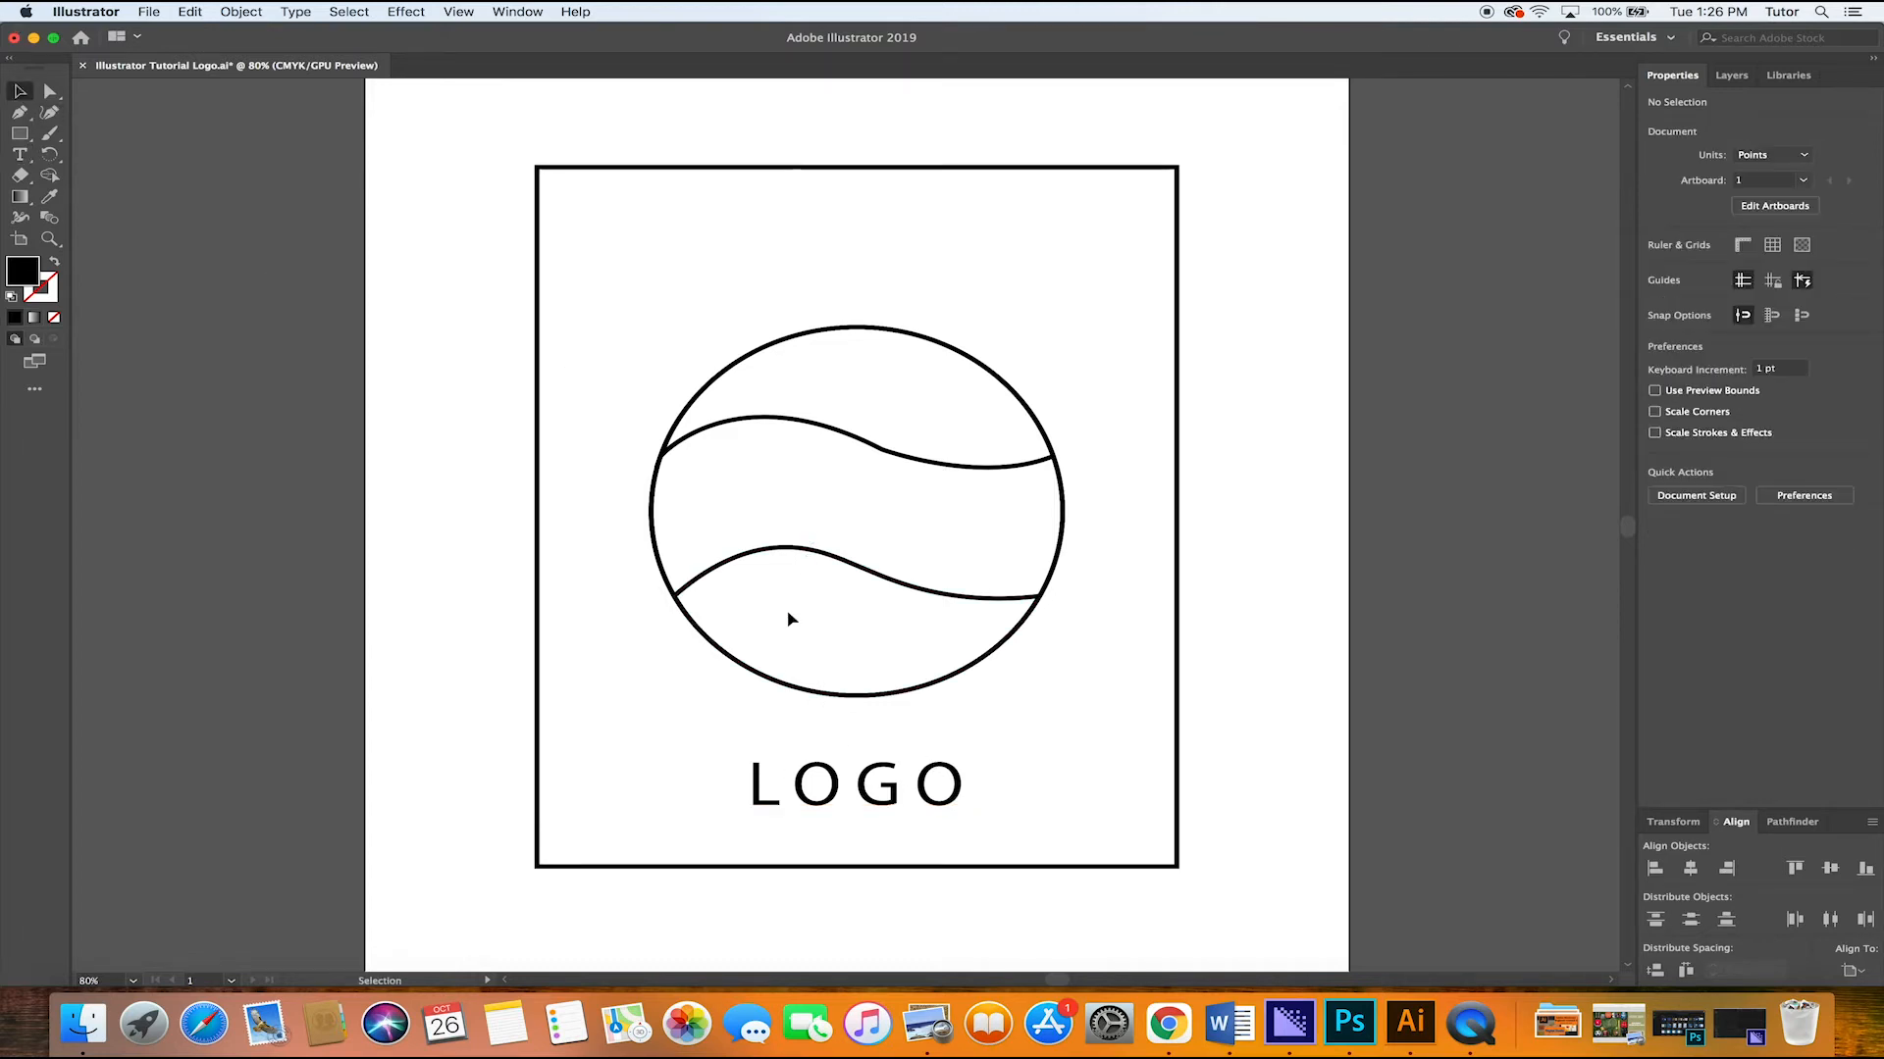
click(850, 791)
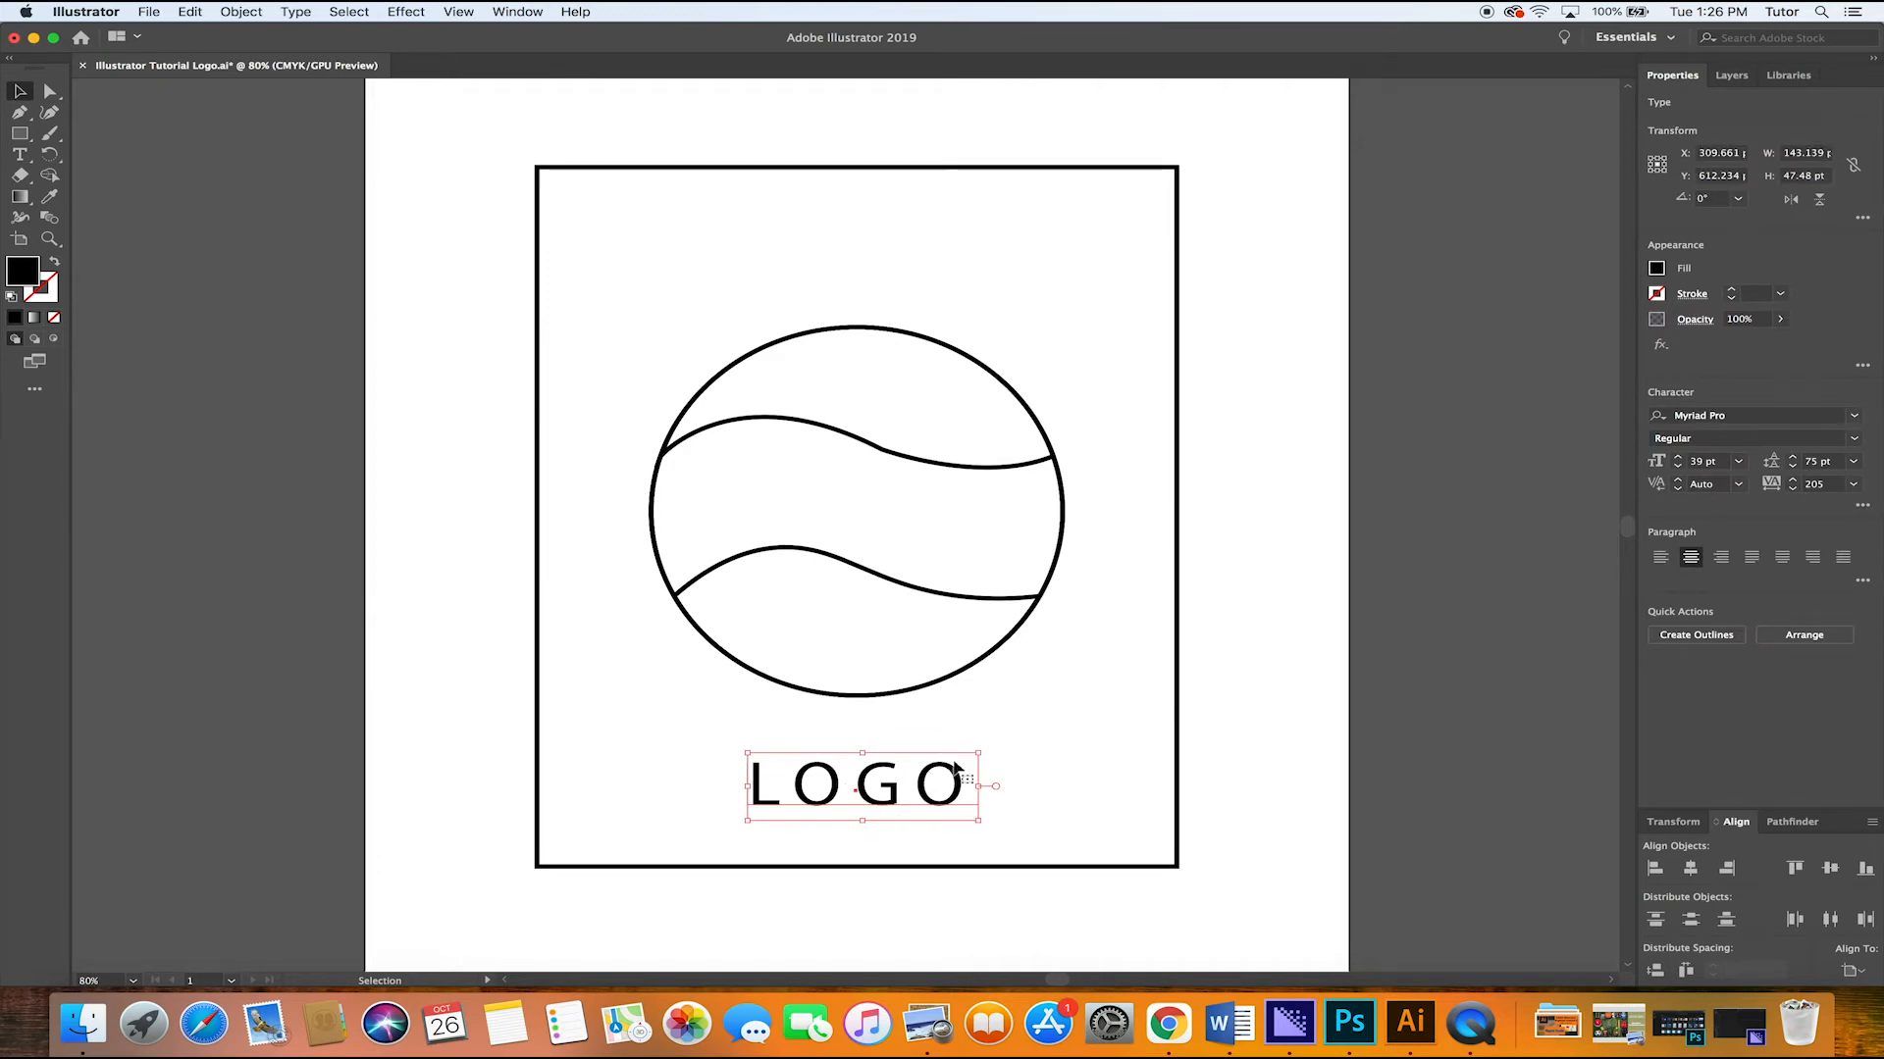
click(406, 13)
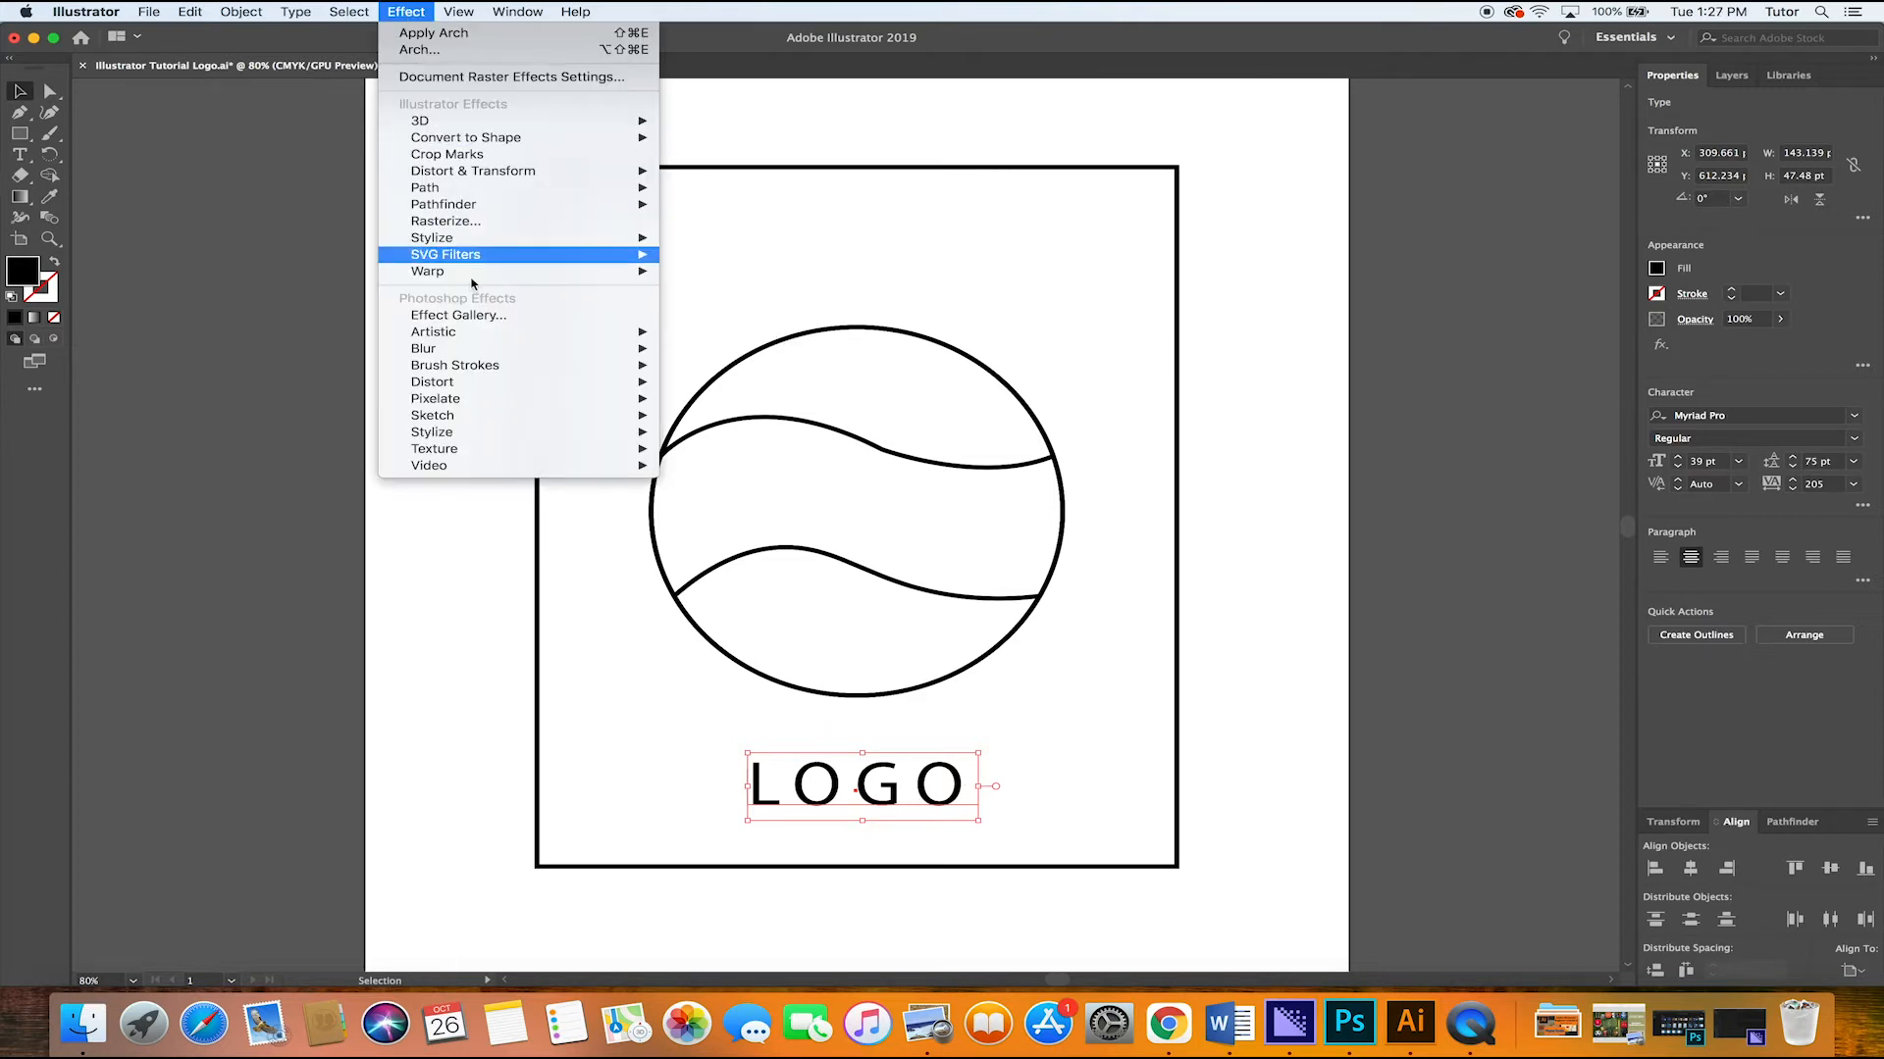
mouse_move(472, 281)
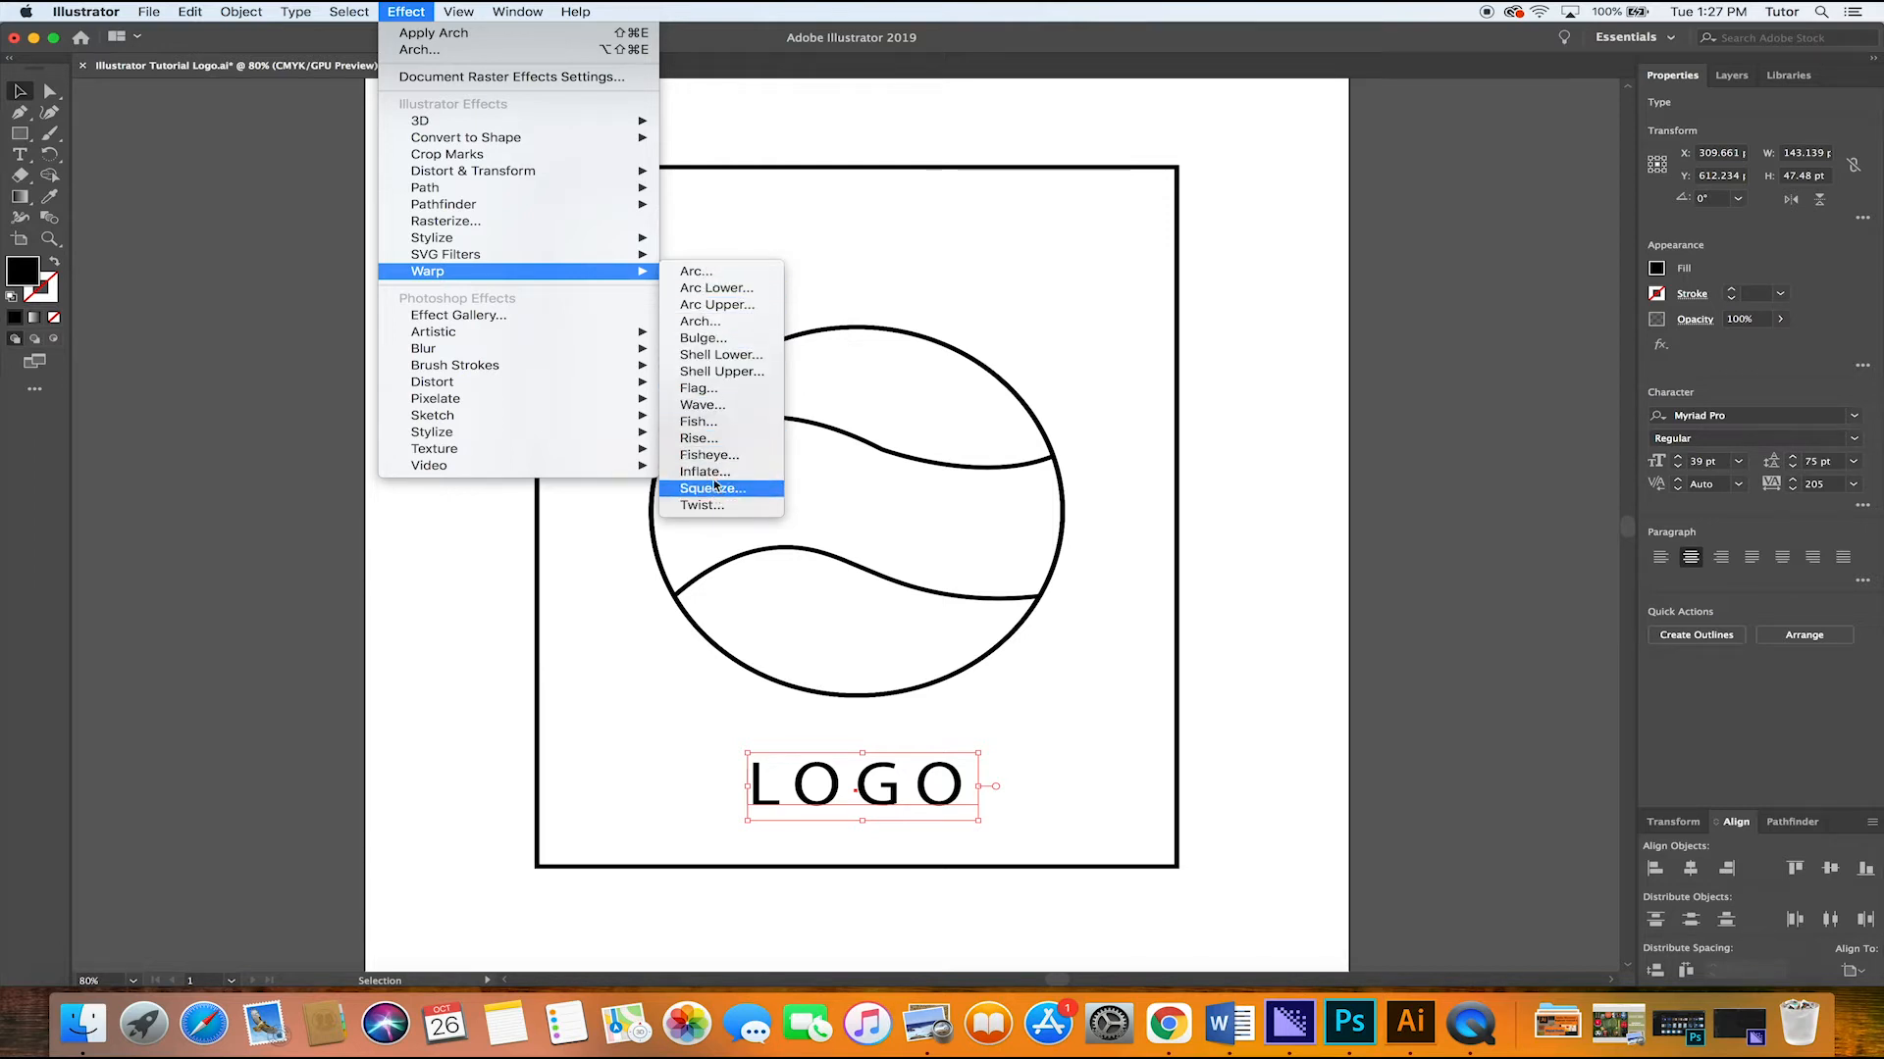
click(696, 275)
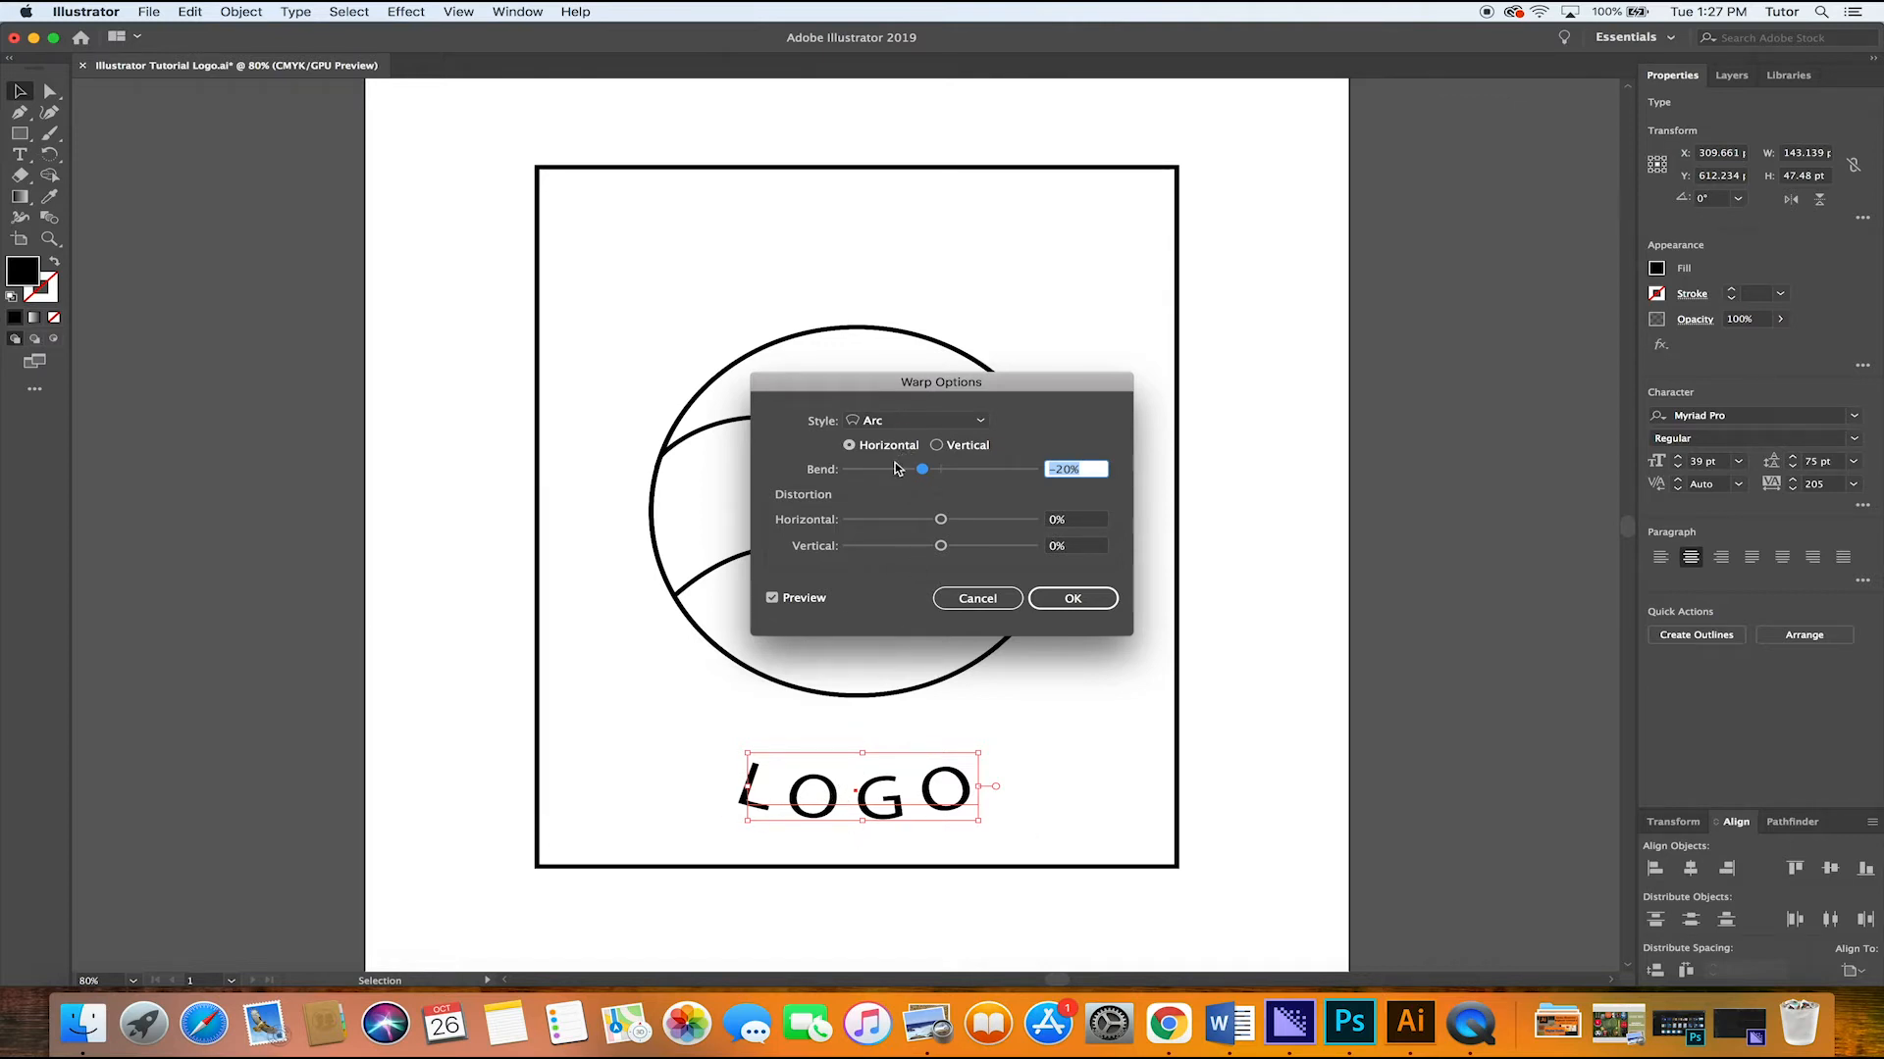
Try the Arc warp with 58% bend, 48% horizontal and 50% vertical distortion, and reset both distortions to 0%
drag(922, 472, 996, 474)
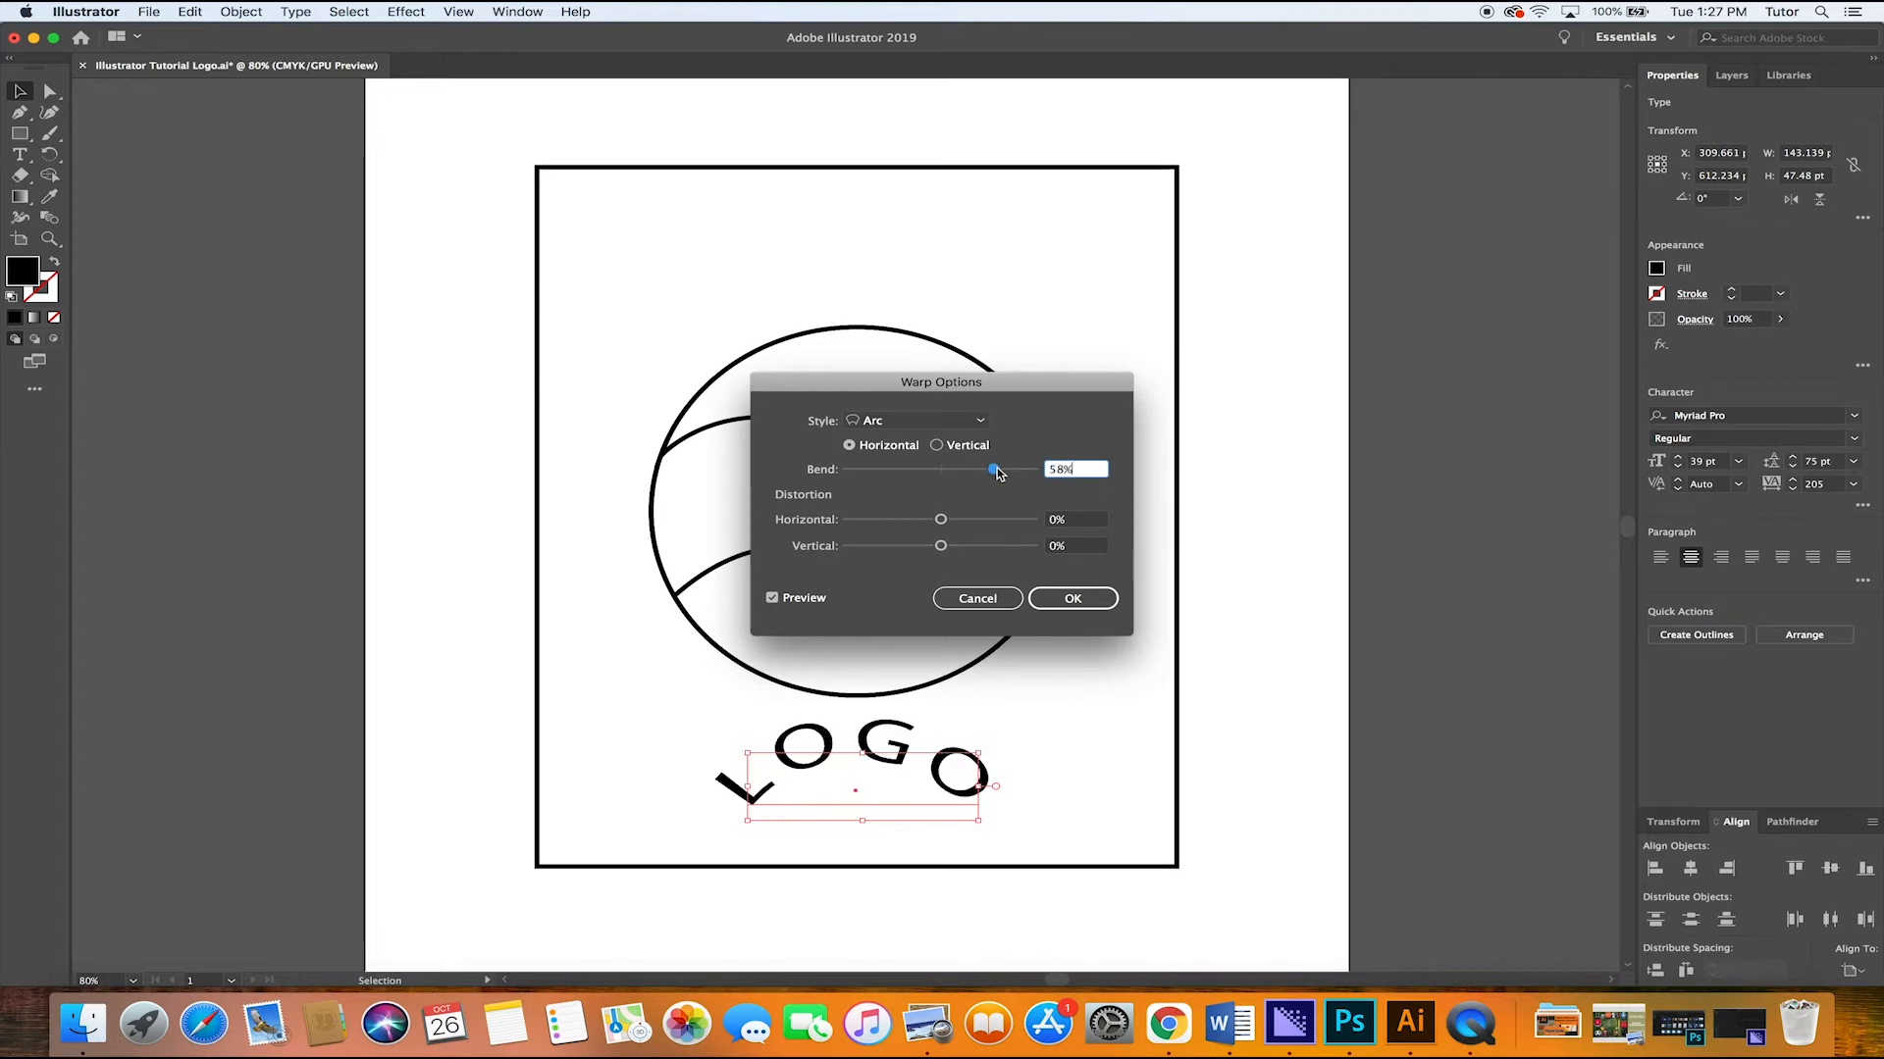
drag(992, 475, 986, 522)
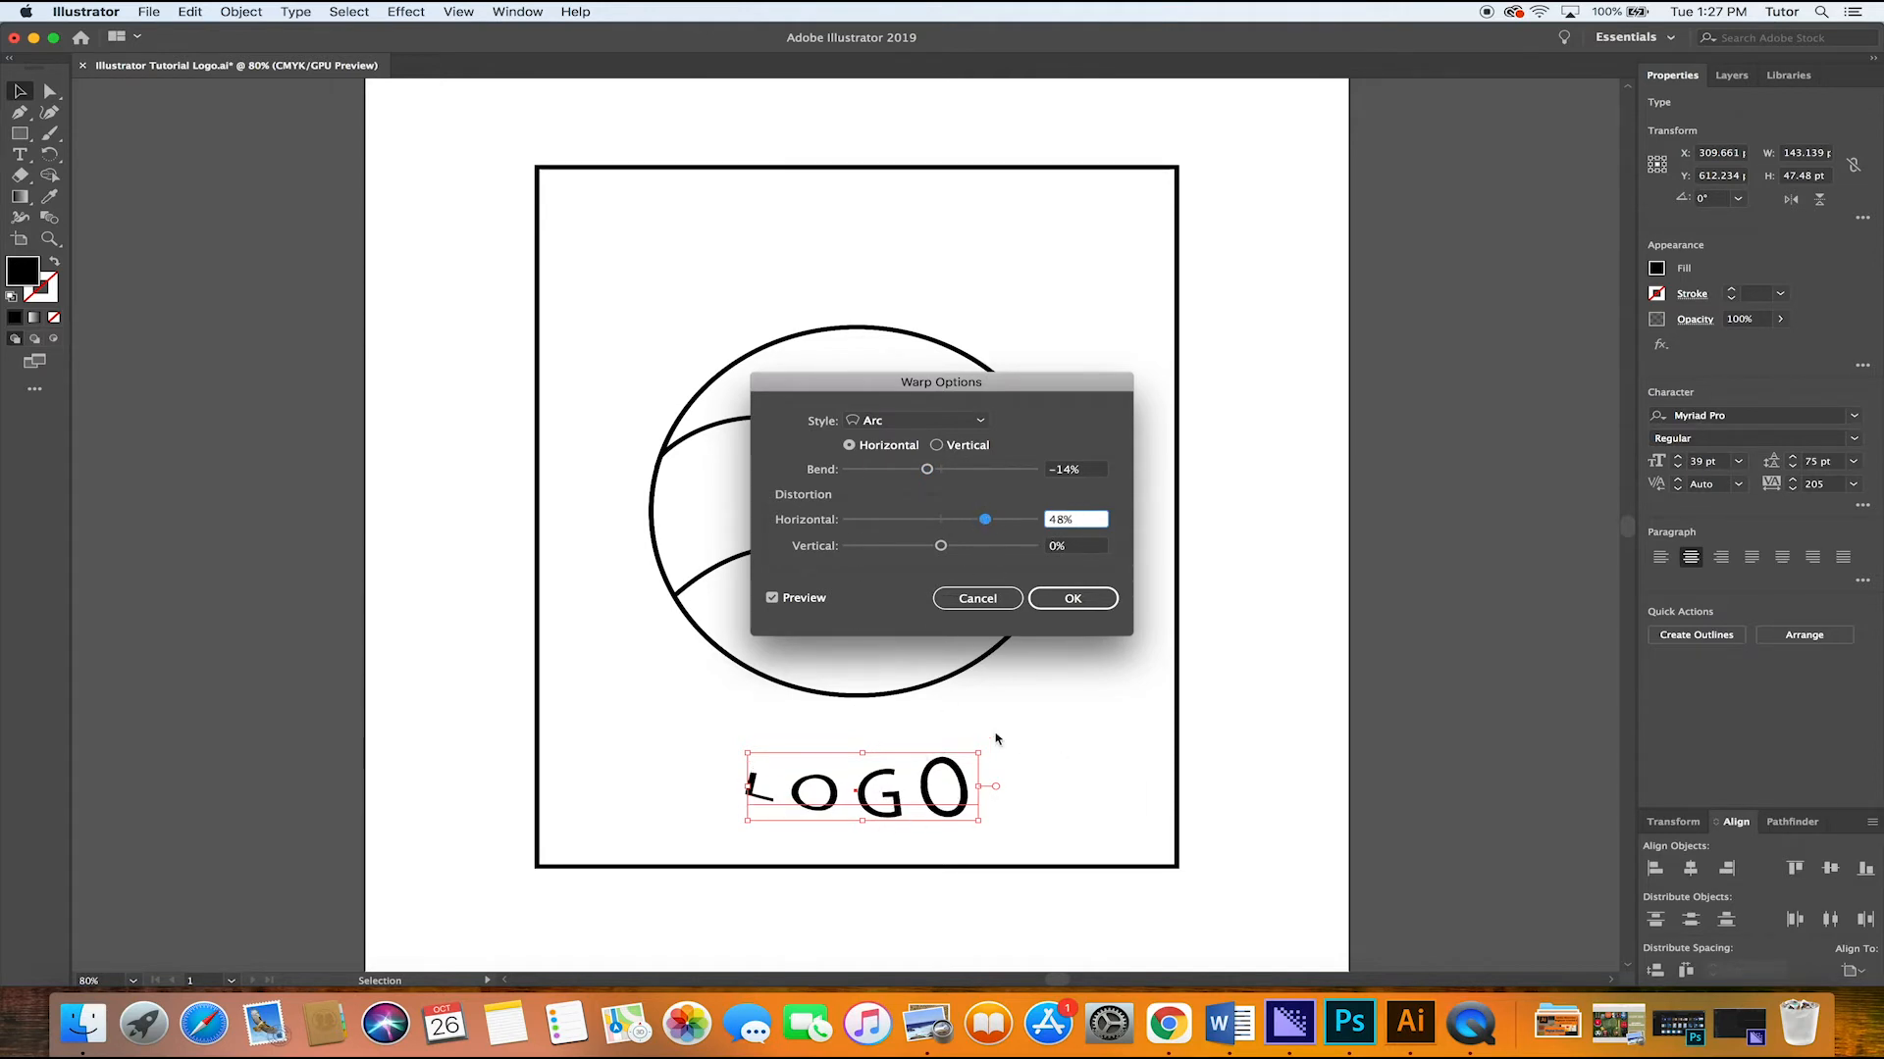
mouse_move(984, 523)
mouse_down()
mouse_move(941, 527)
mouse_move(988, 547)
mouse_up()
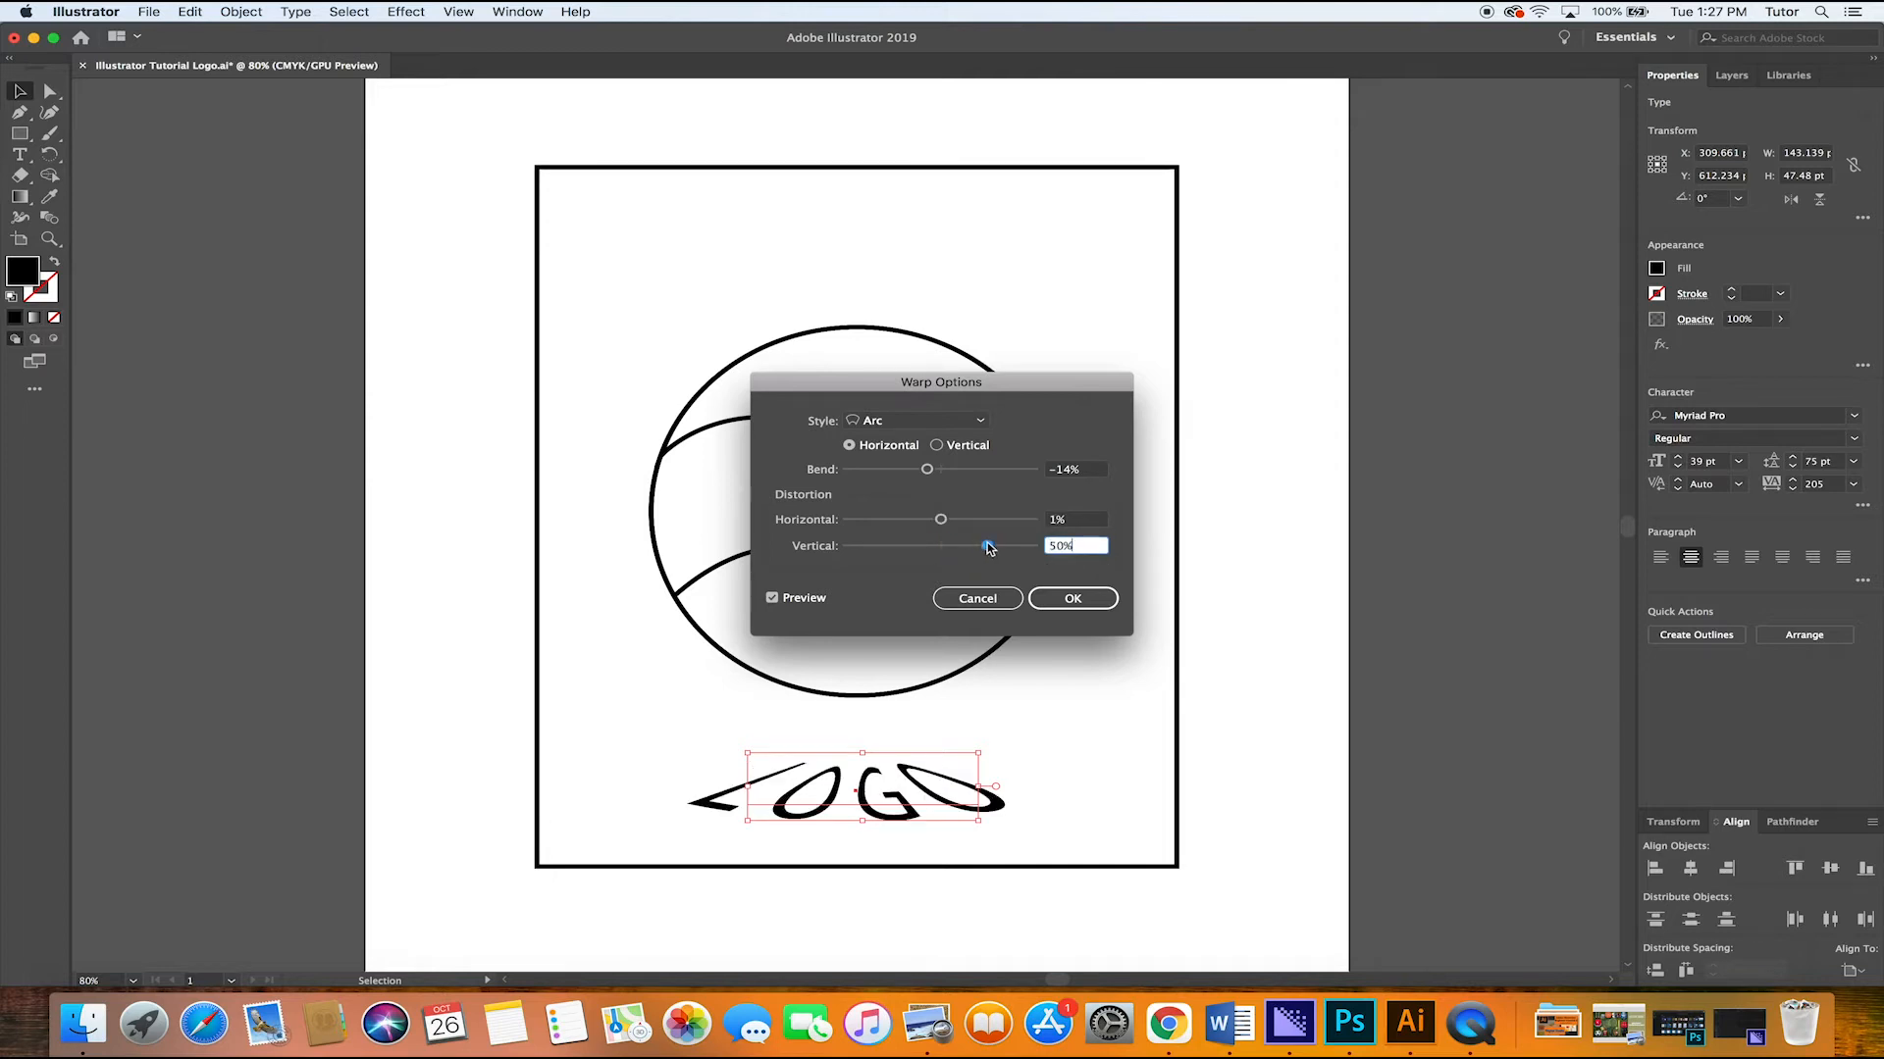
click(940, 525)
mouse_move(940, 526)
mouse_down()
mouse_move(975, 548)
mouse_move(941, 553)
mouse_up()
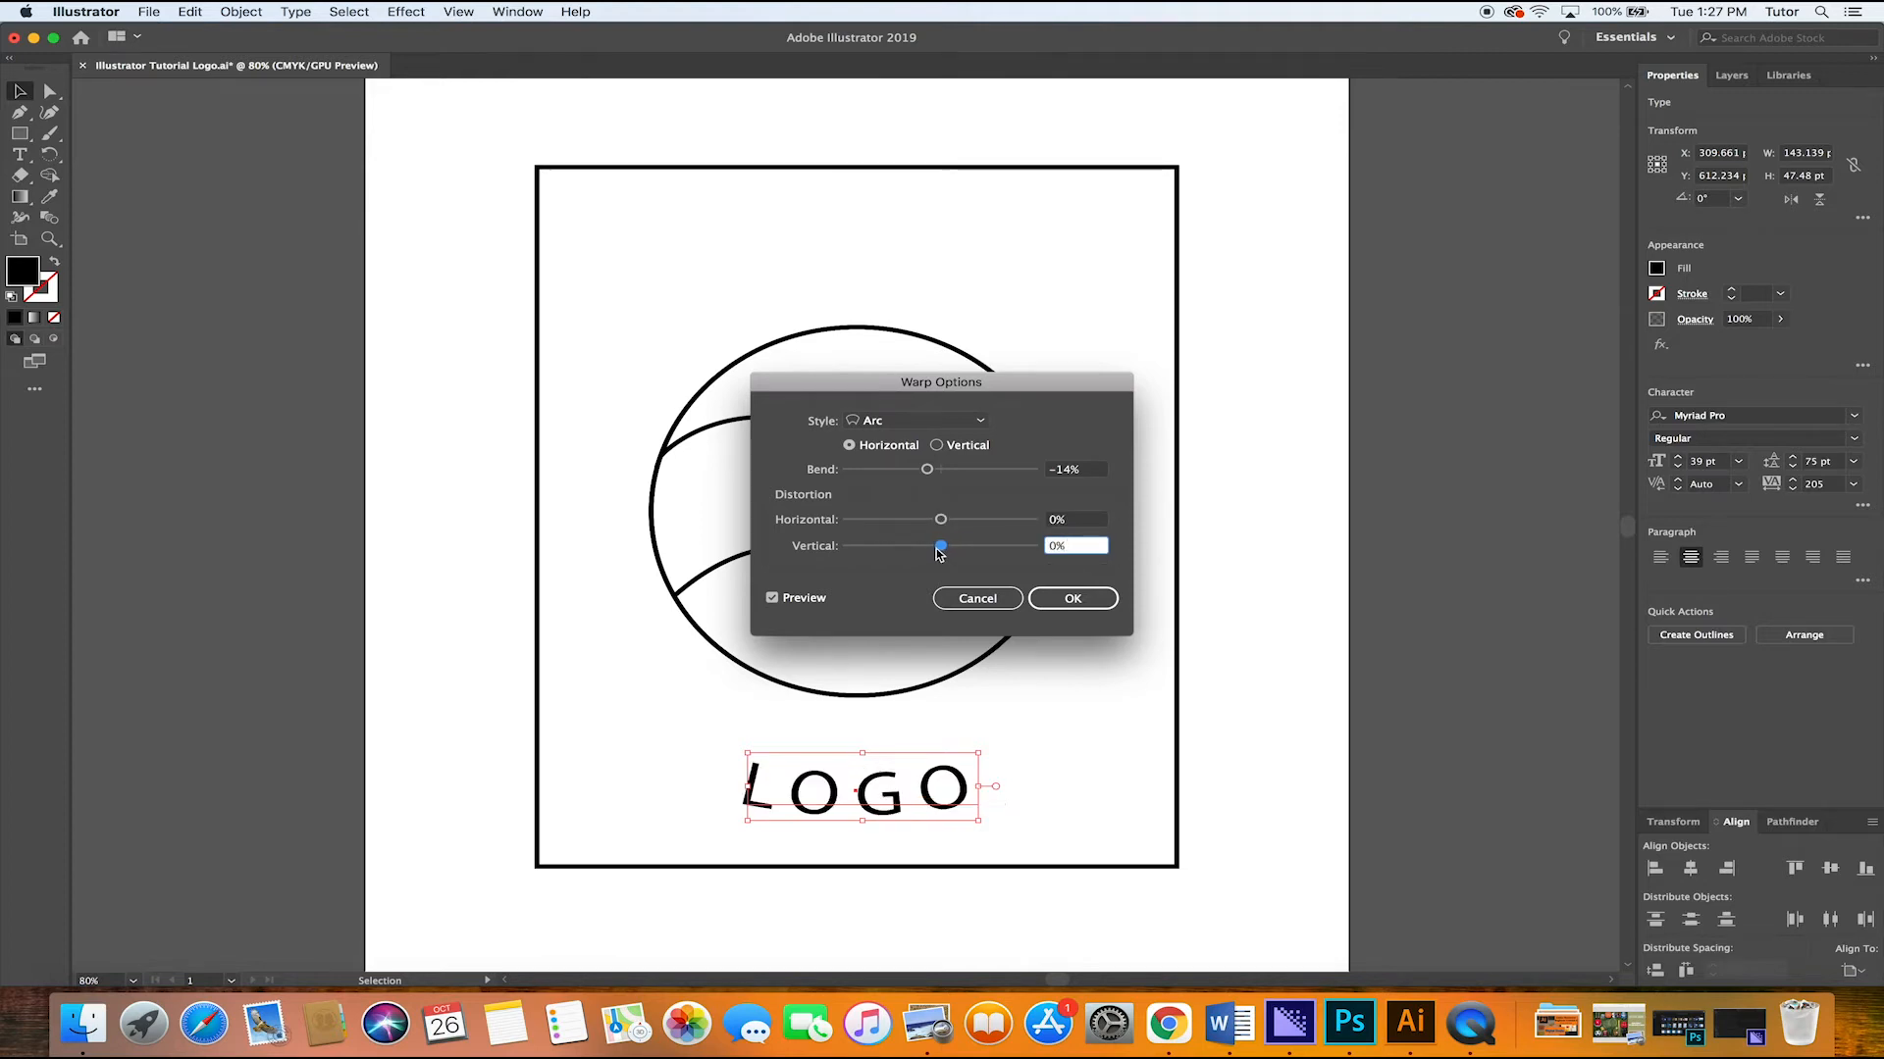
Set the Arc warp's horizontal bend to -20% and apply it to the LOGO text
drag(927, 471, 923, 471)
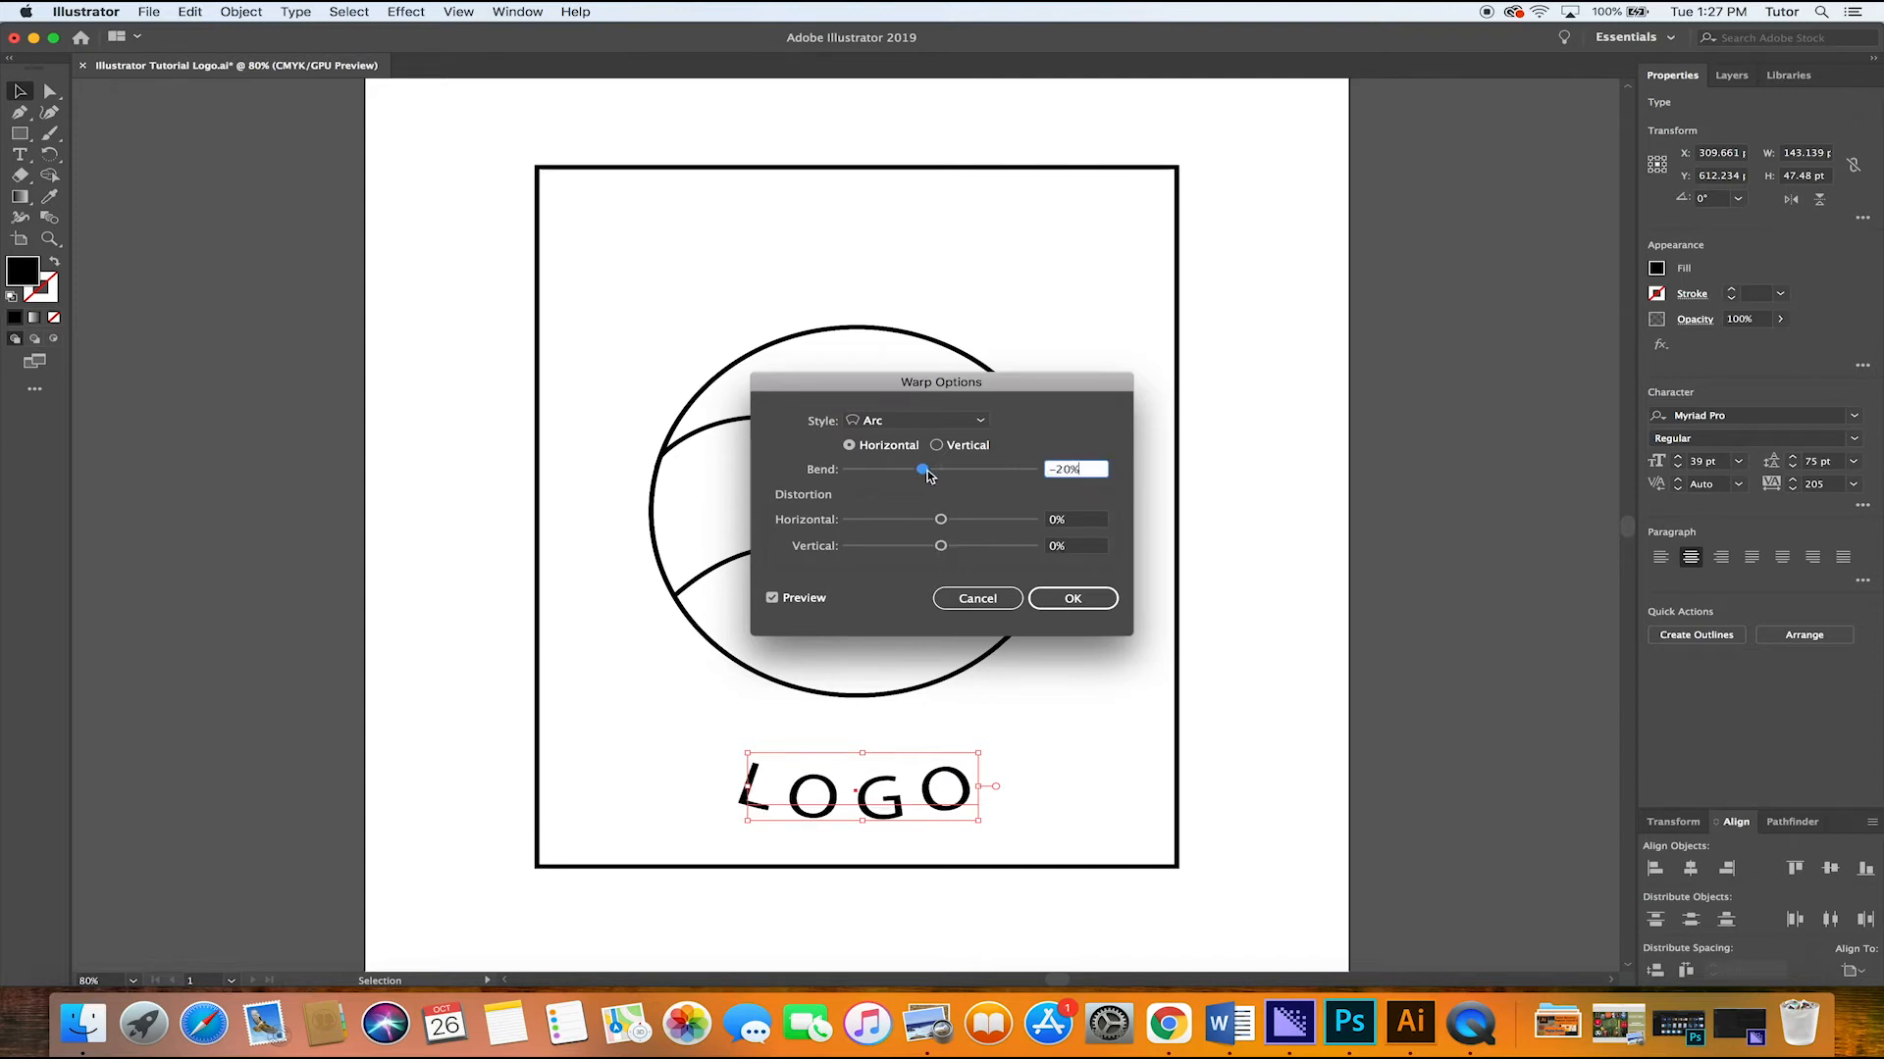
click(1093, 600)
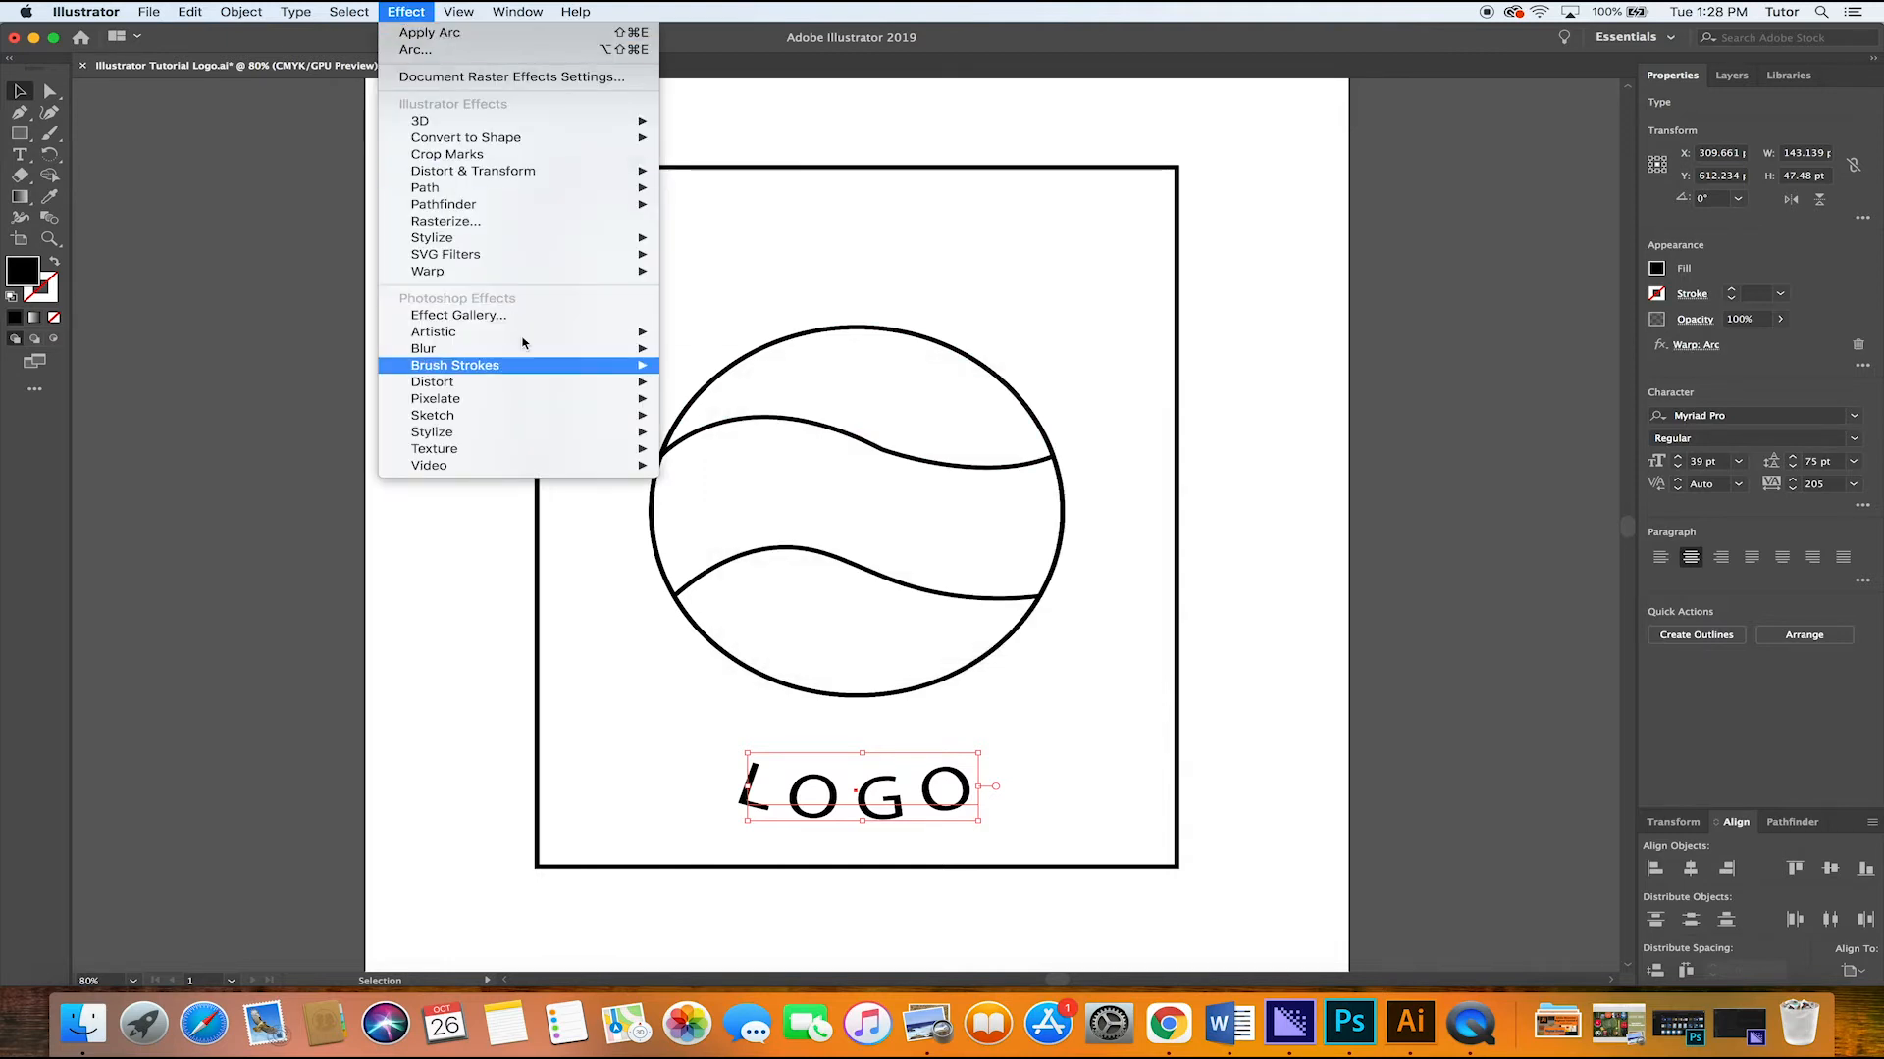
mouse_move(574, 272)
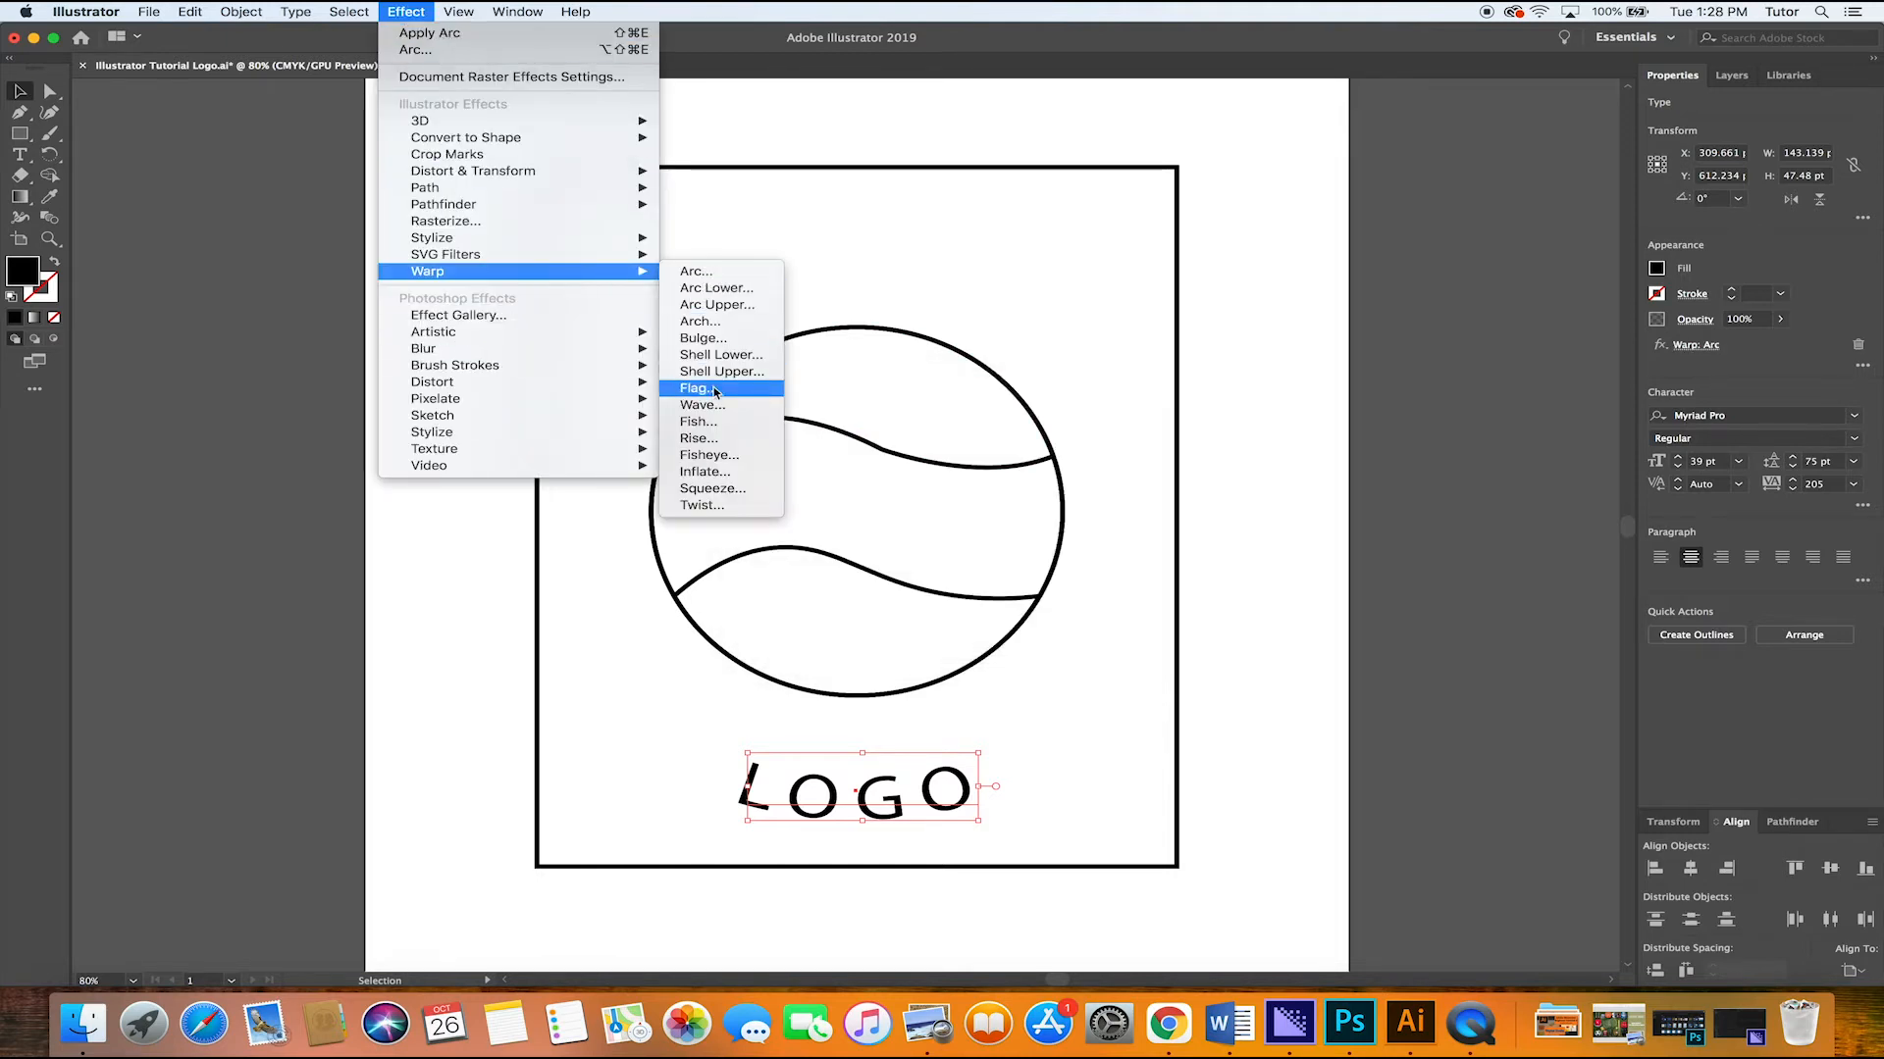
click(717, 422)
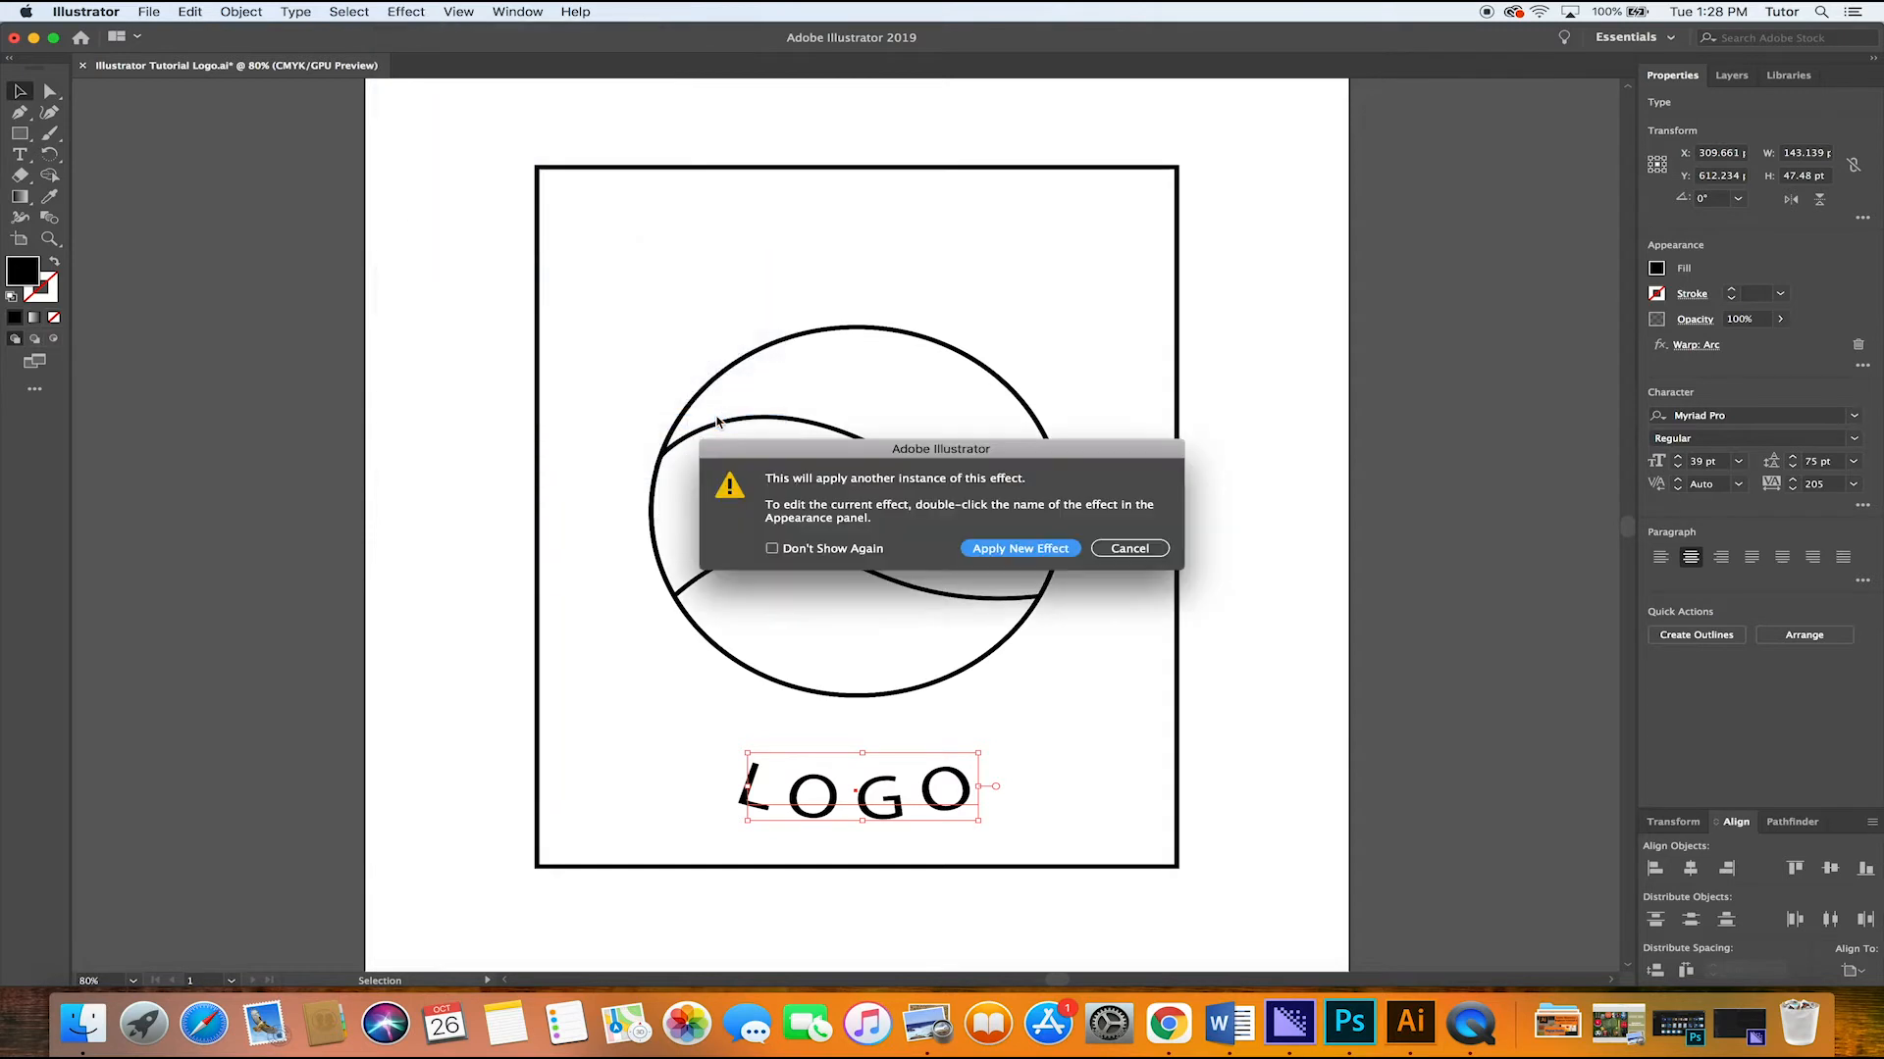
click(1004, 556)
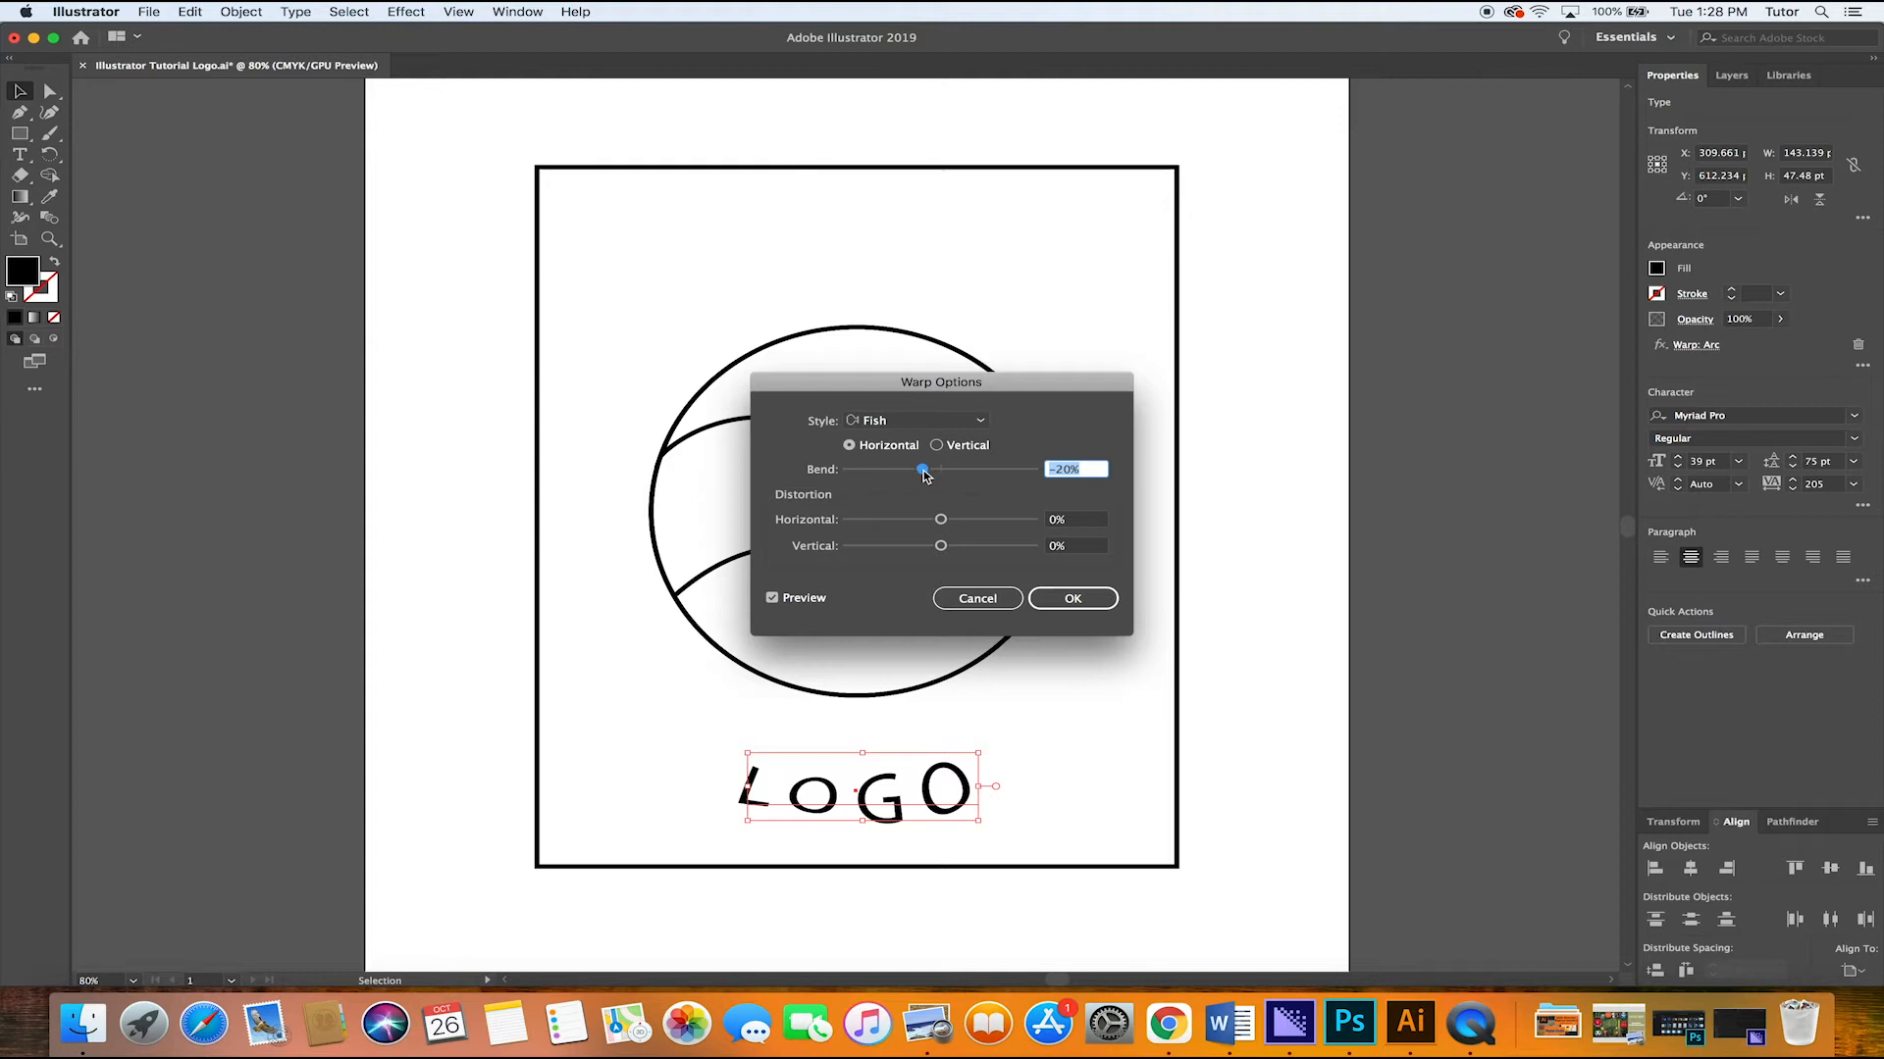
drag(925, 476, 880, 472)
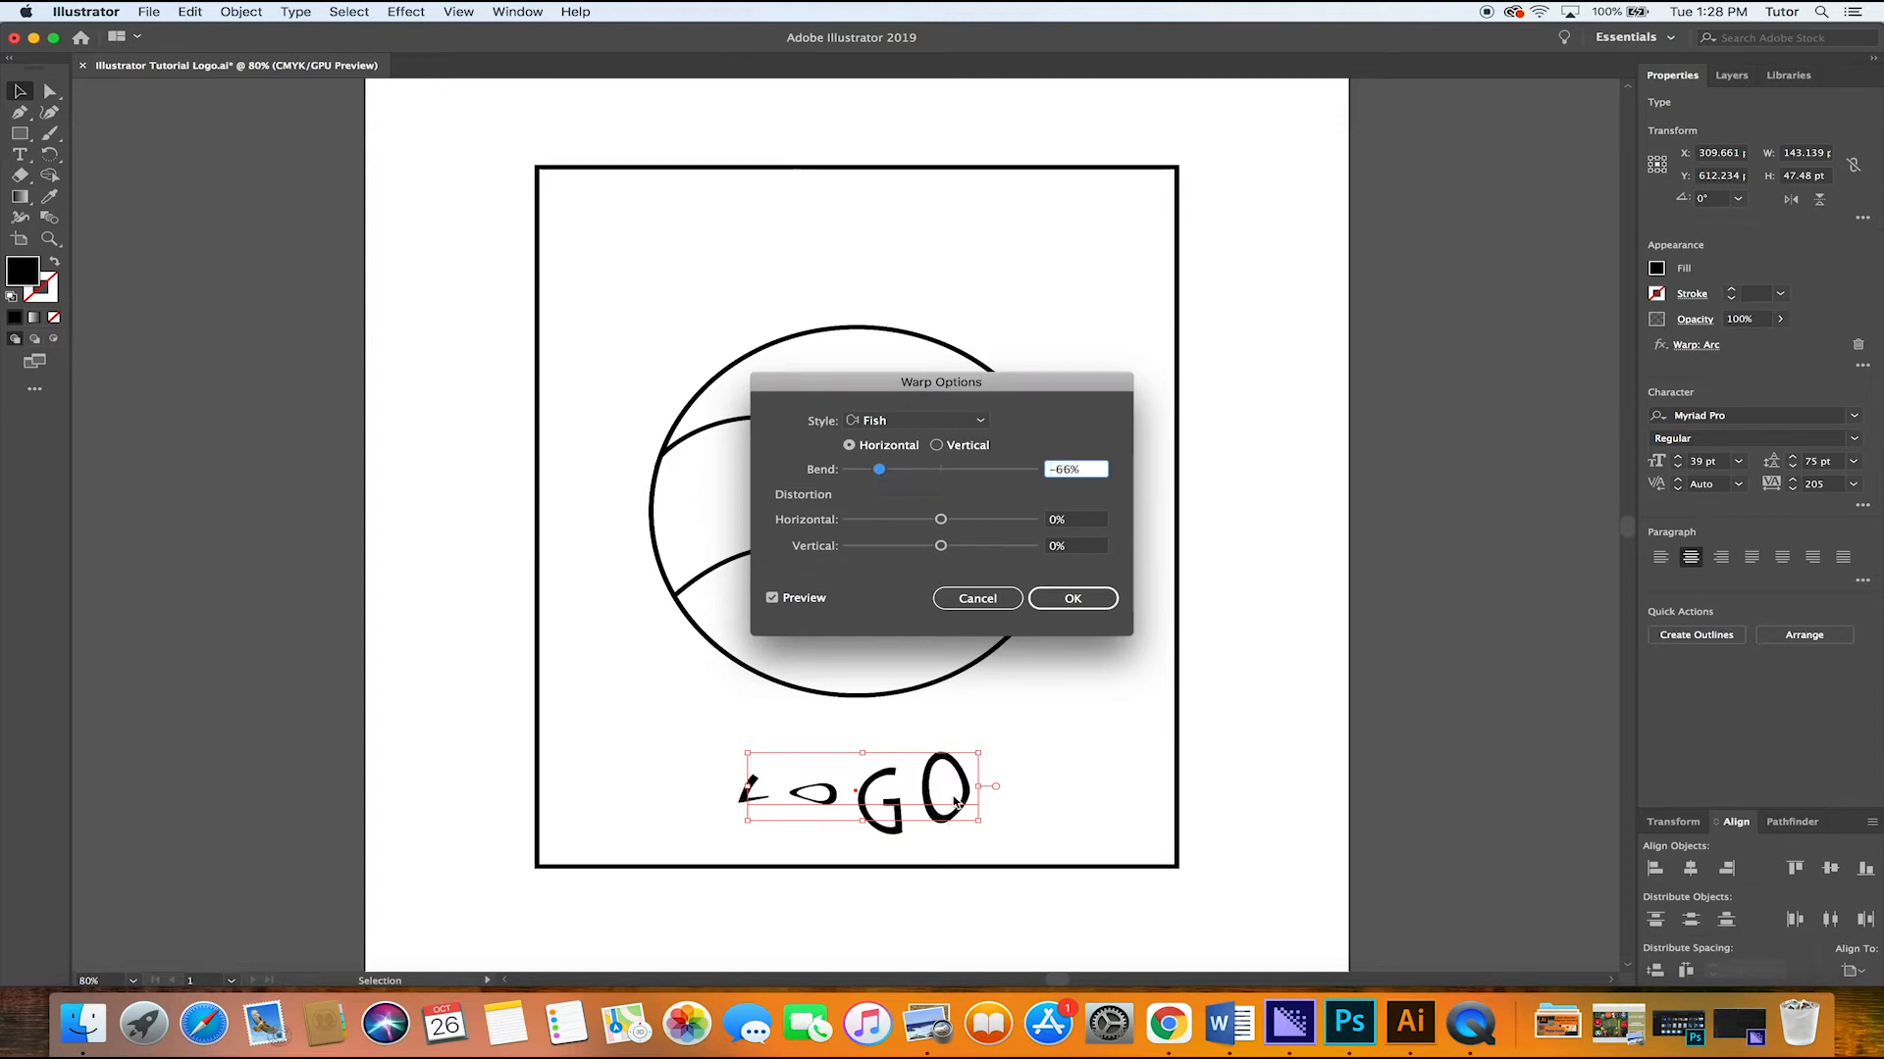
drag(885, 477, 1041, 480)
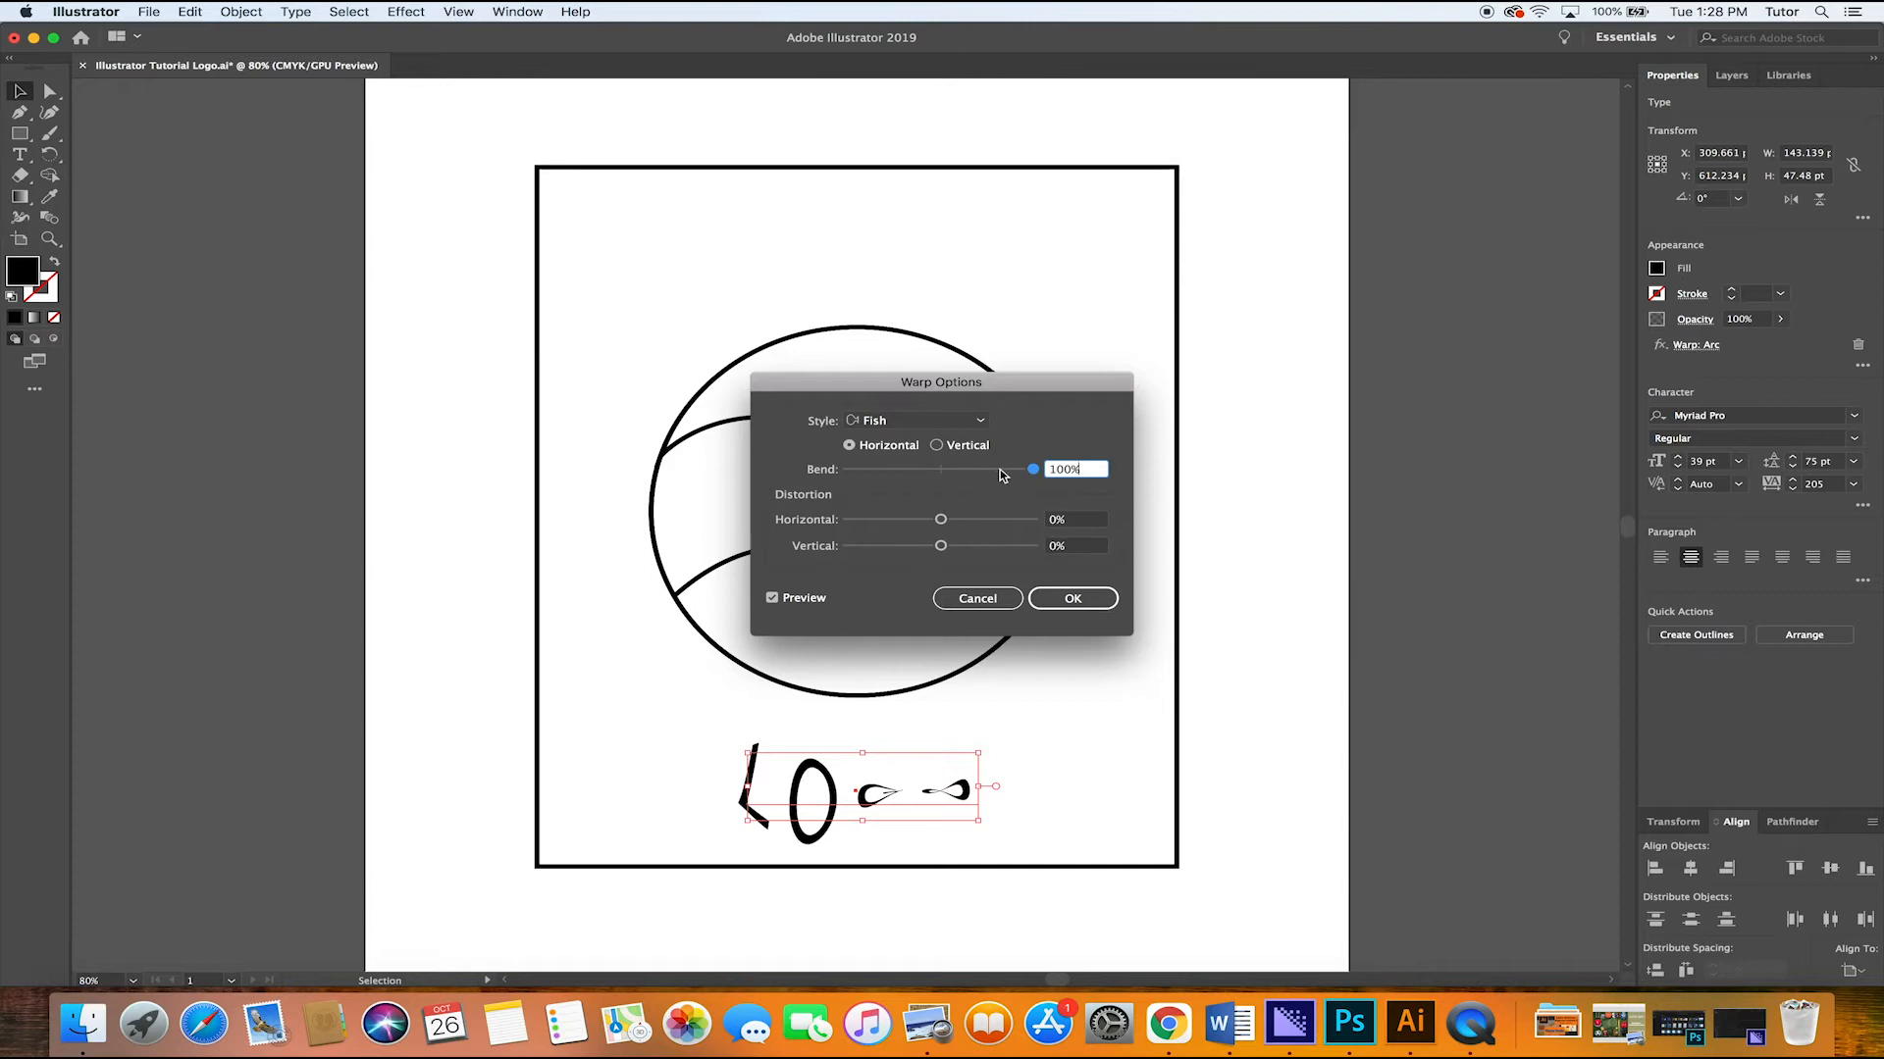
drag(1033, 470, 940, 472)
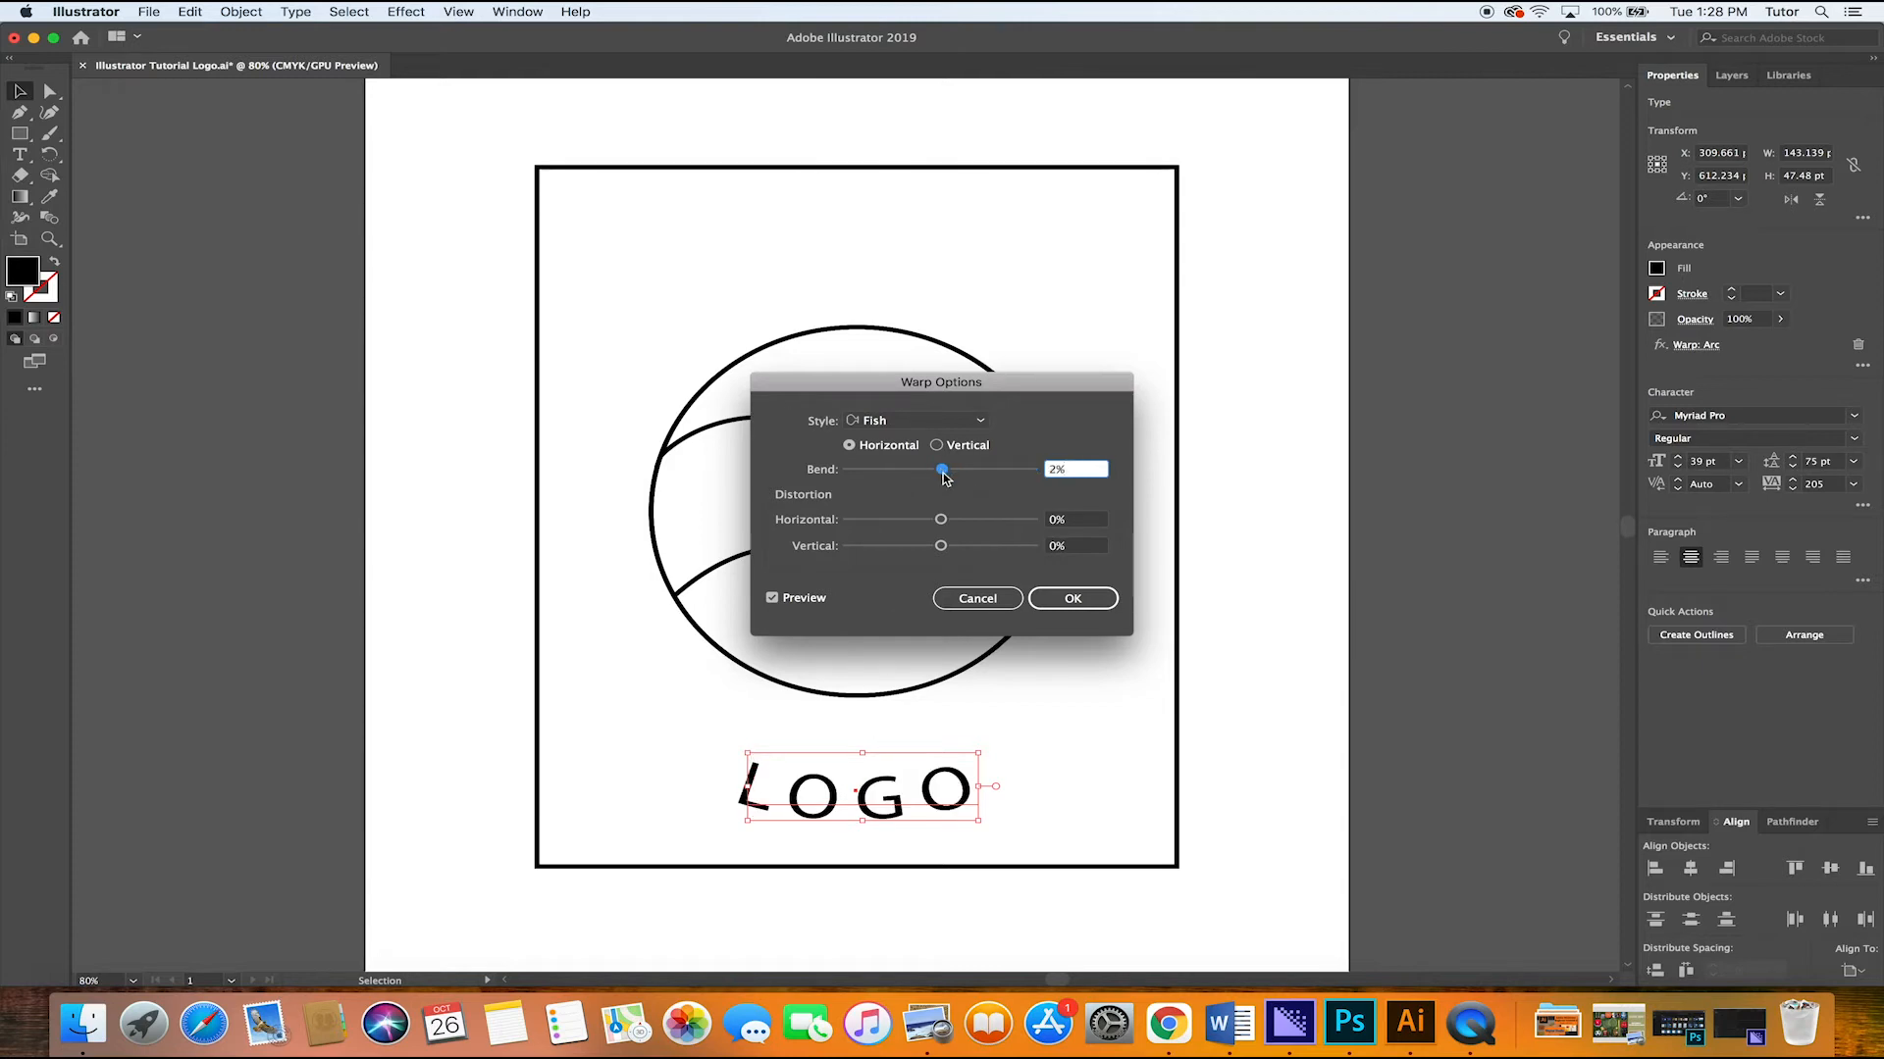
click(979, 601)
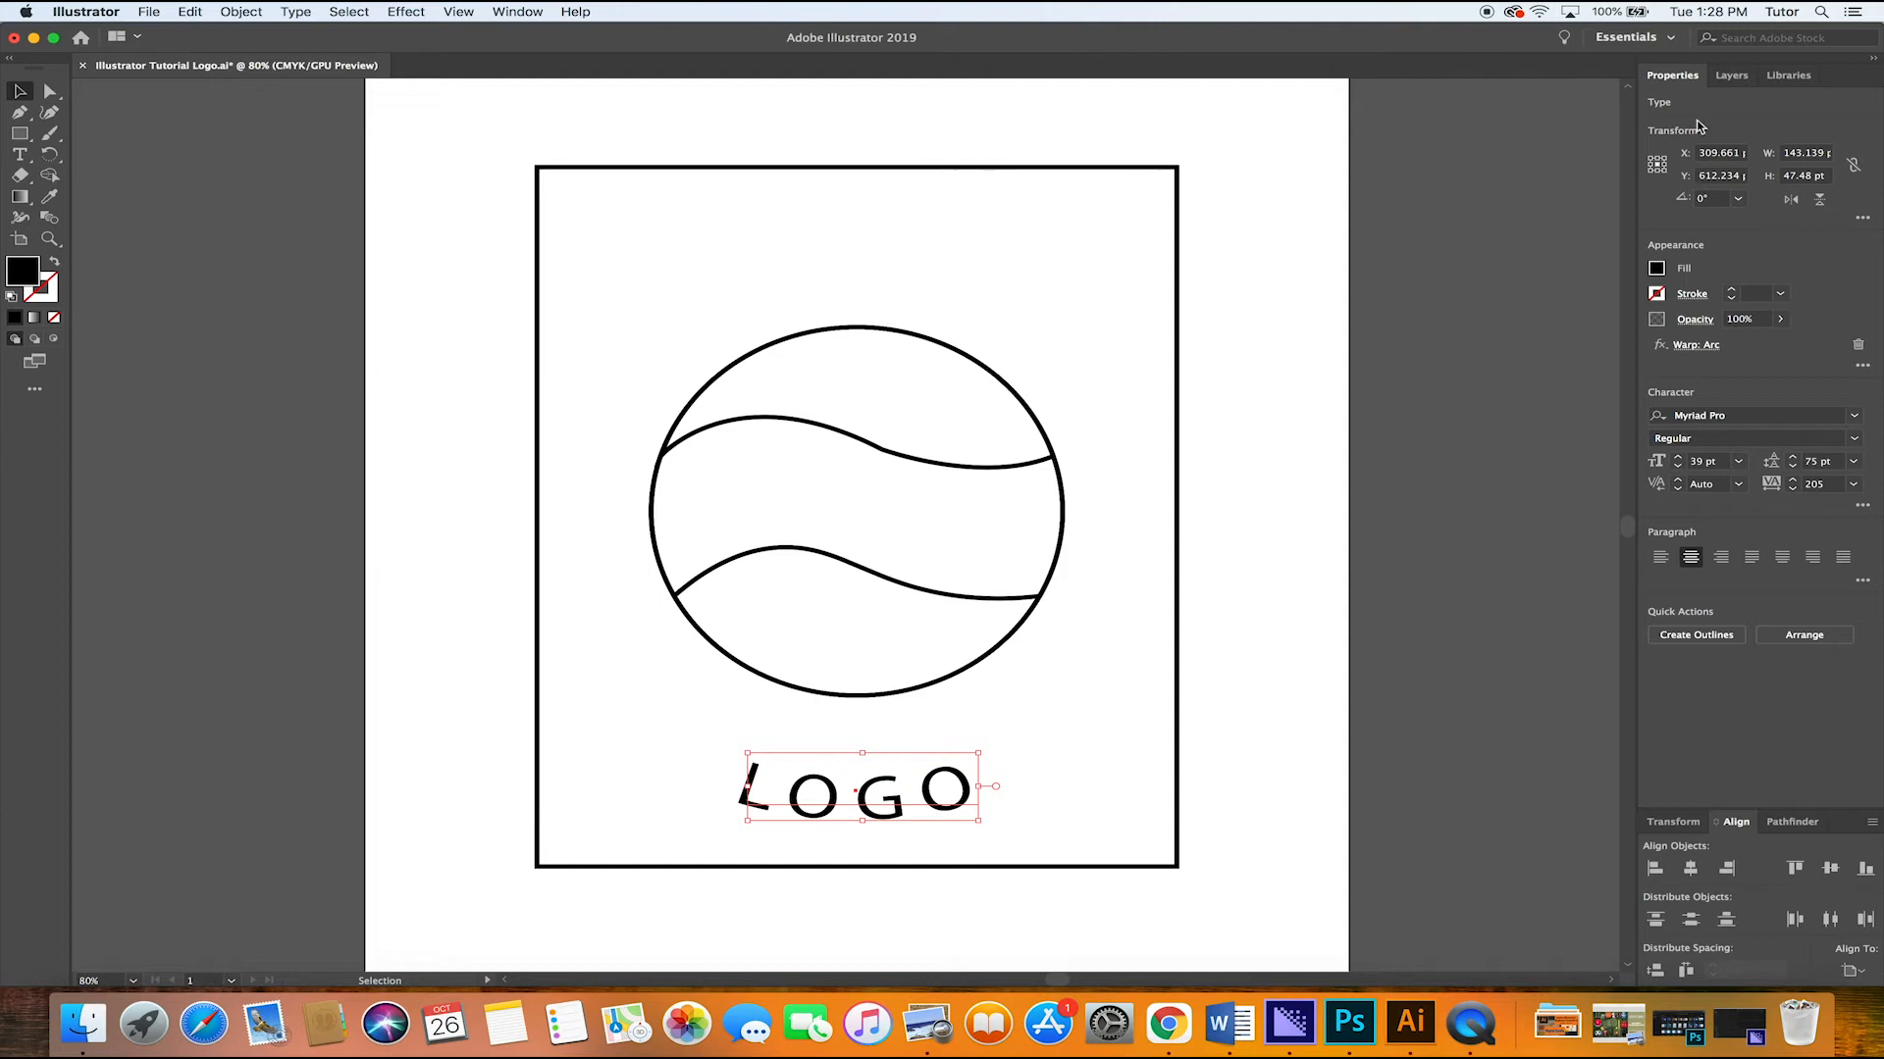
Edit the Arc warp already applied to the LOGO text and set its bend to -28%
click(1696, 348)
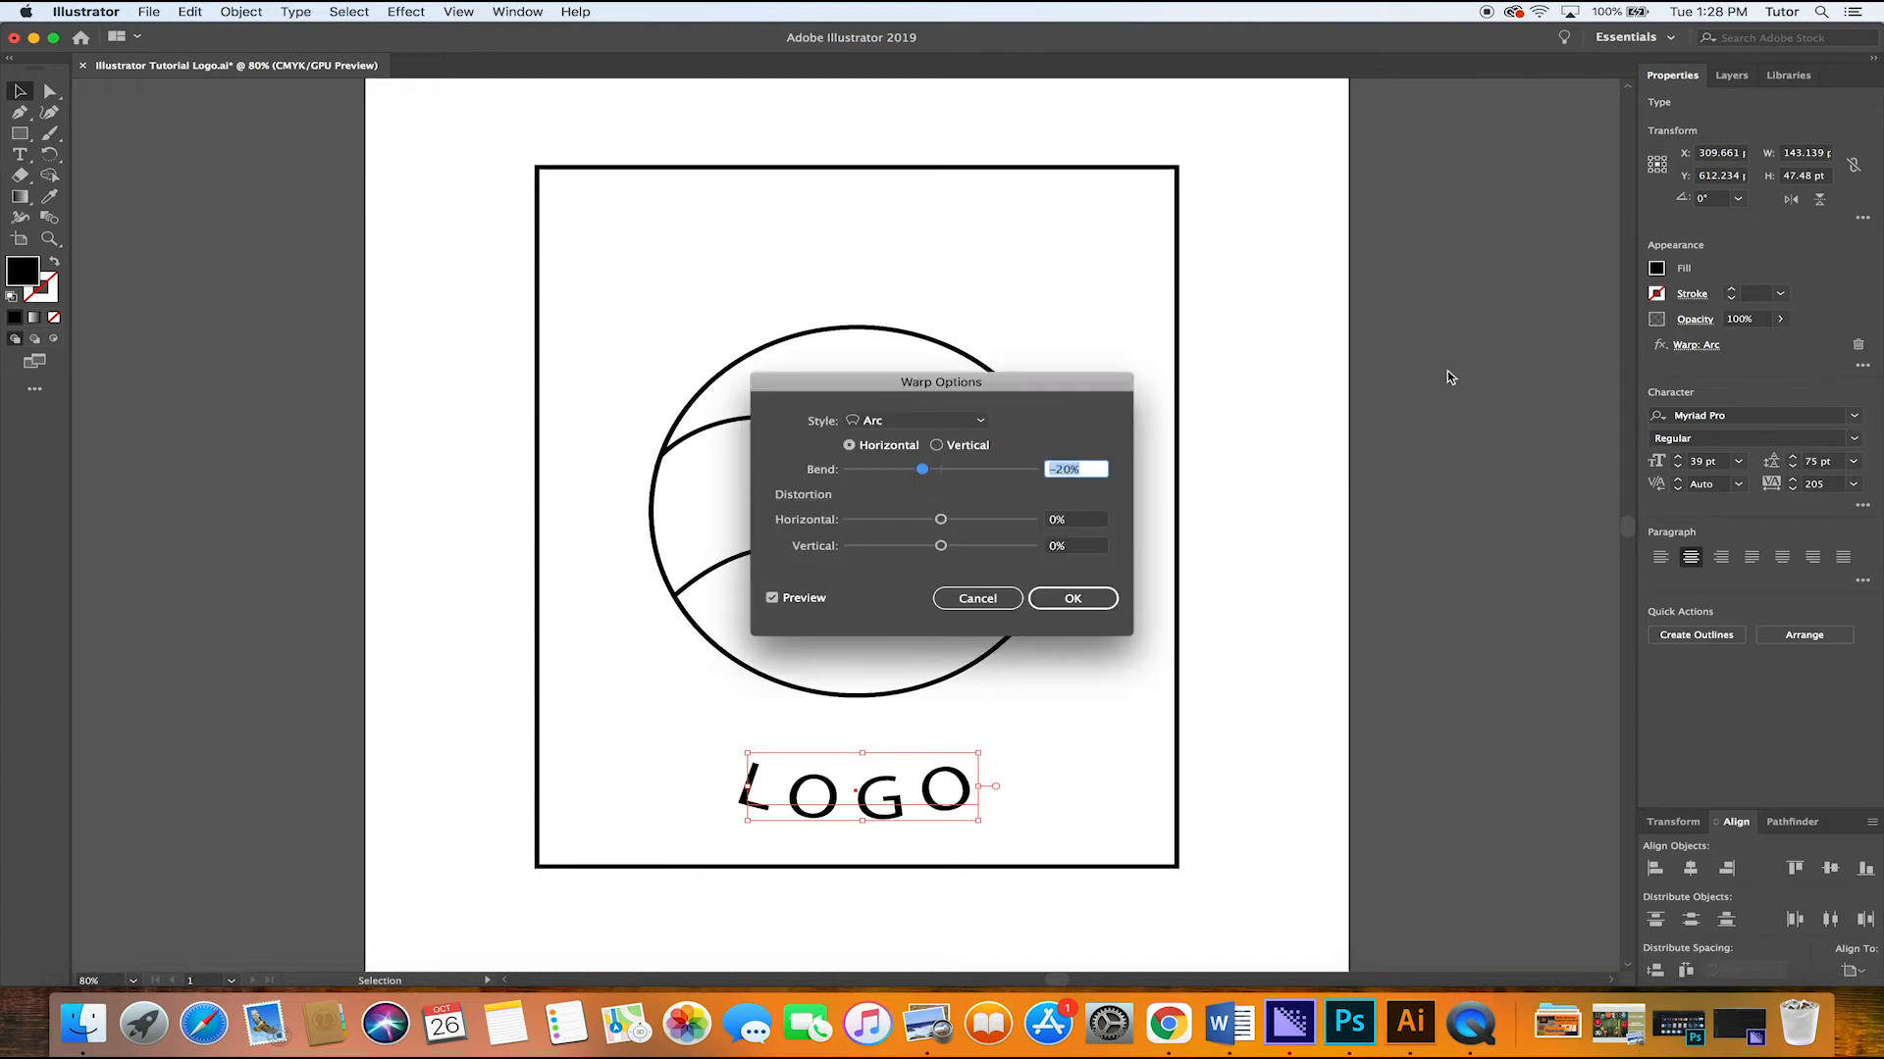
drag(908, 482, 912, 481)
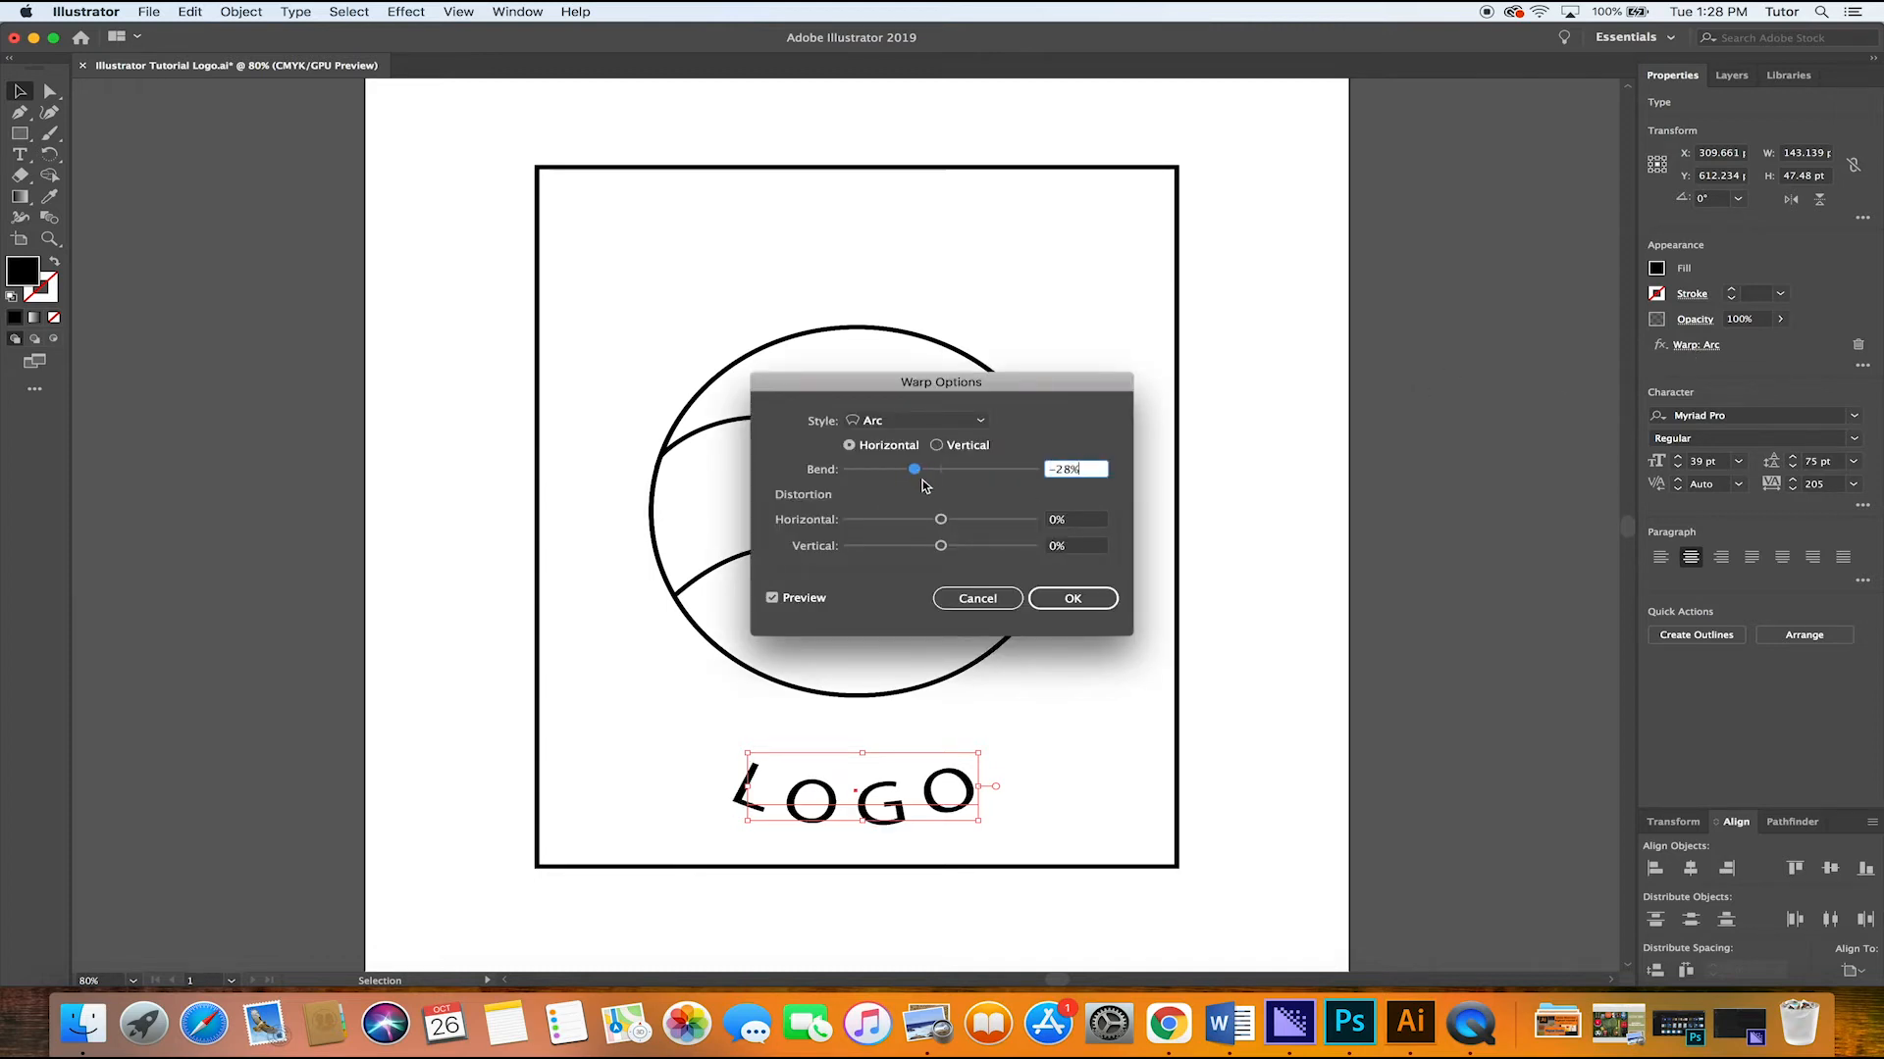
click(1069, 602)
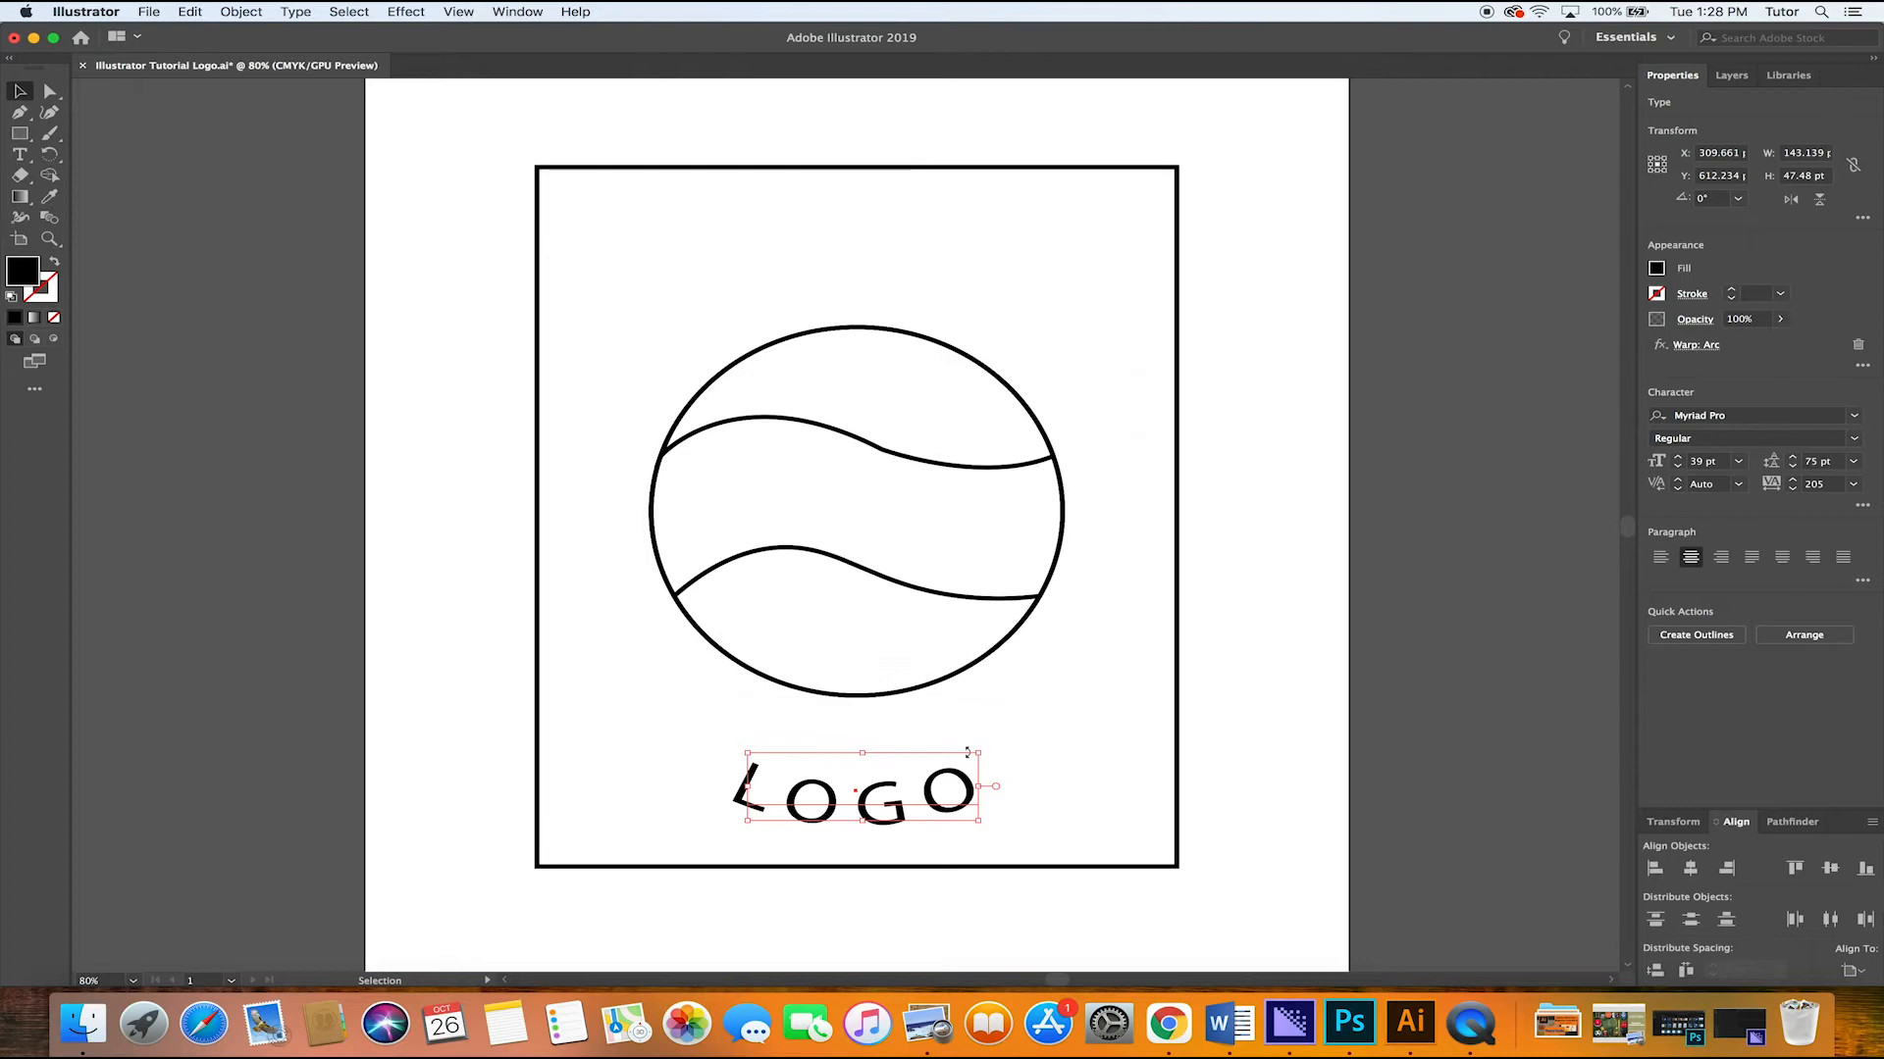
Move the curved LOGO text up closer to the bottom of the circle, to a Y position of about 597 pt
drag(891, 799, 893, 778)
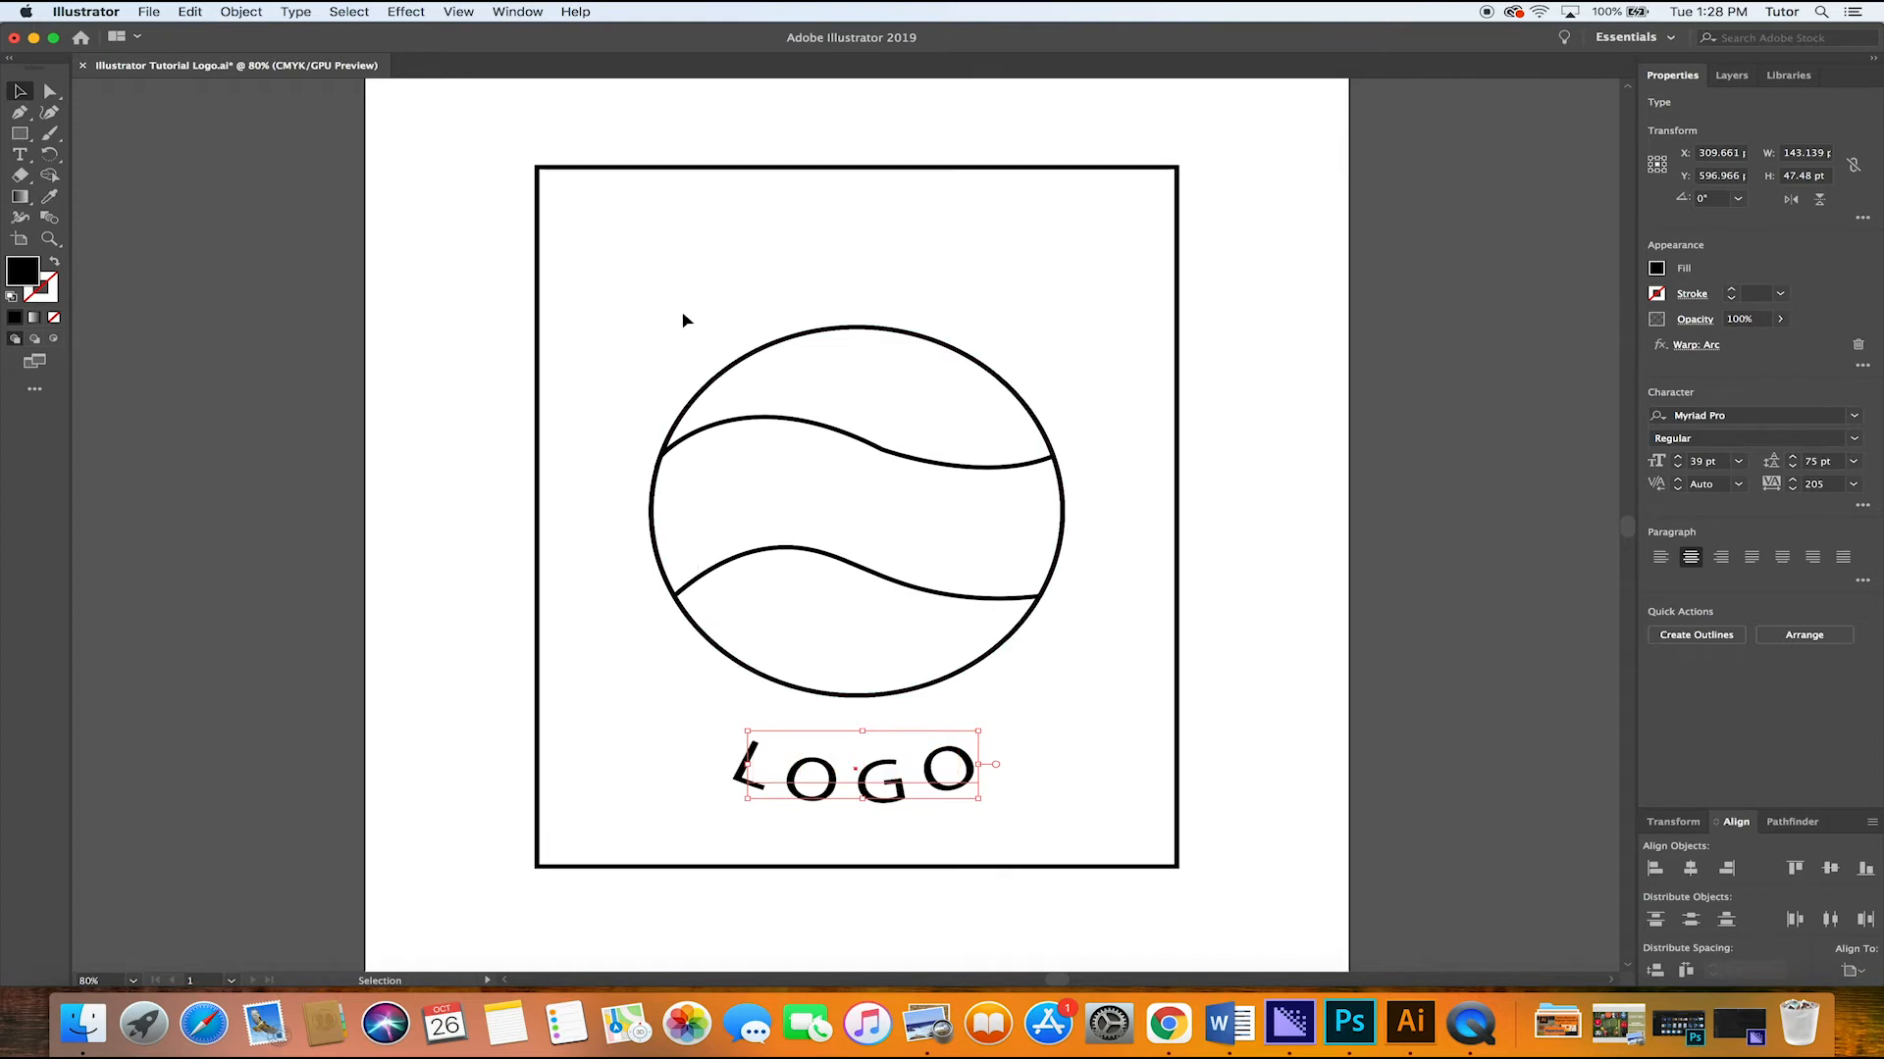
Try to start text with the Type on a Path Tool in the empty middle band of the circle
click(17, 161)
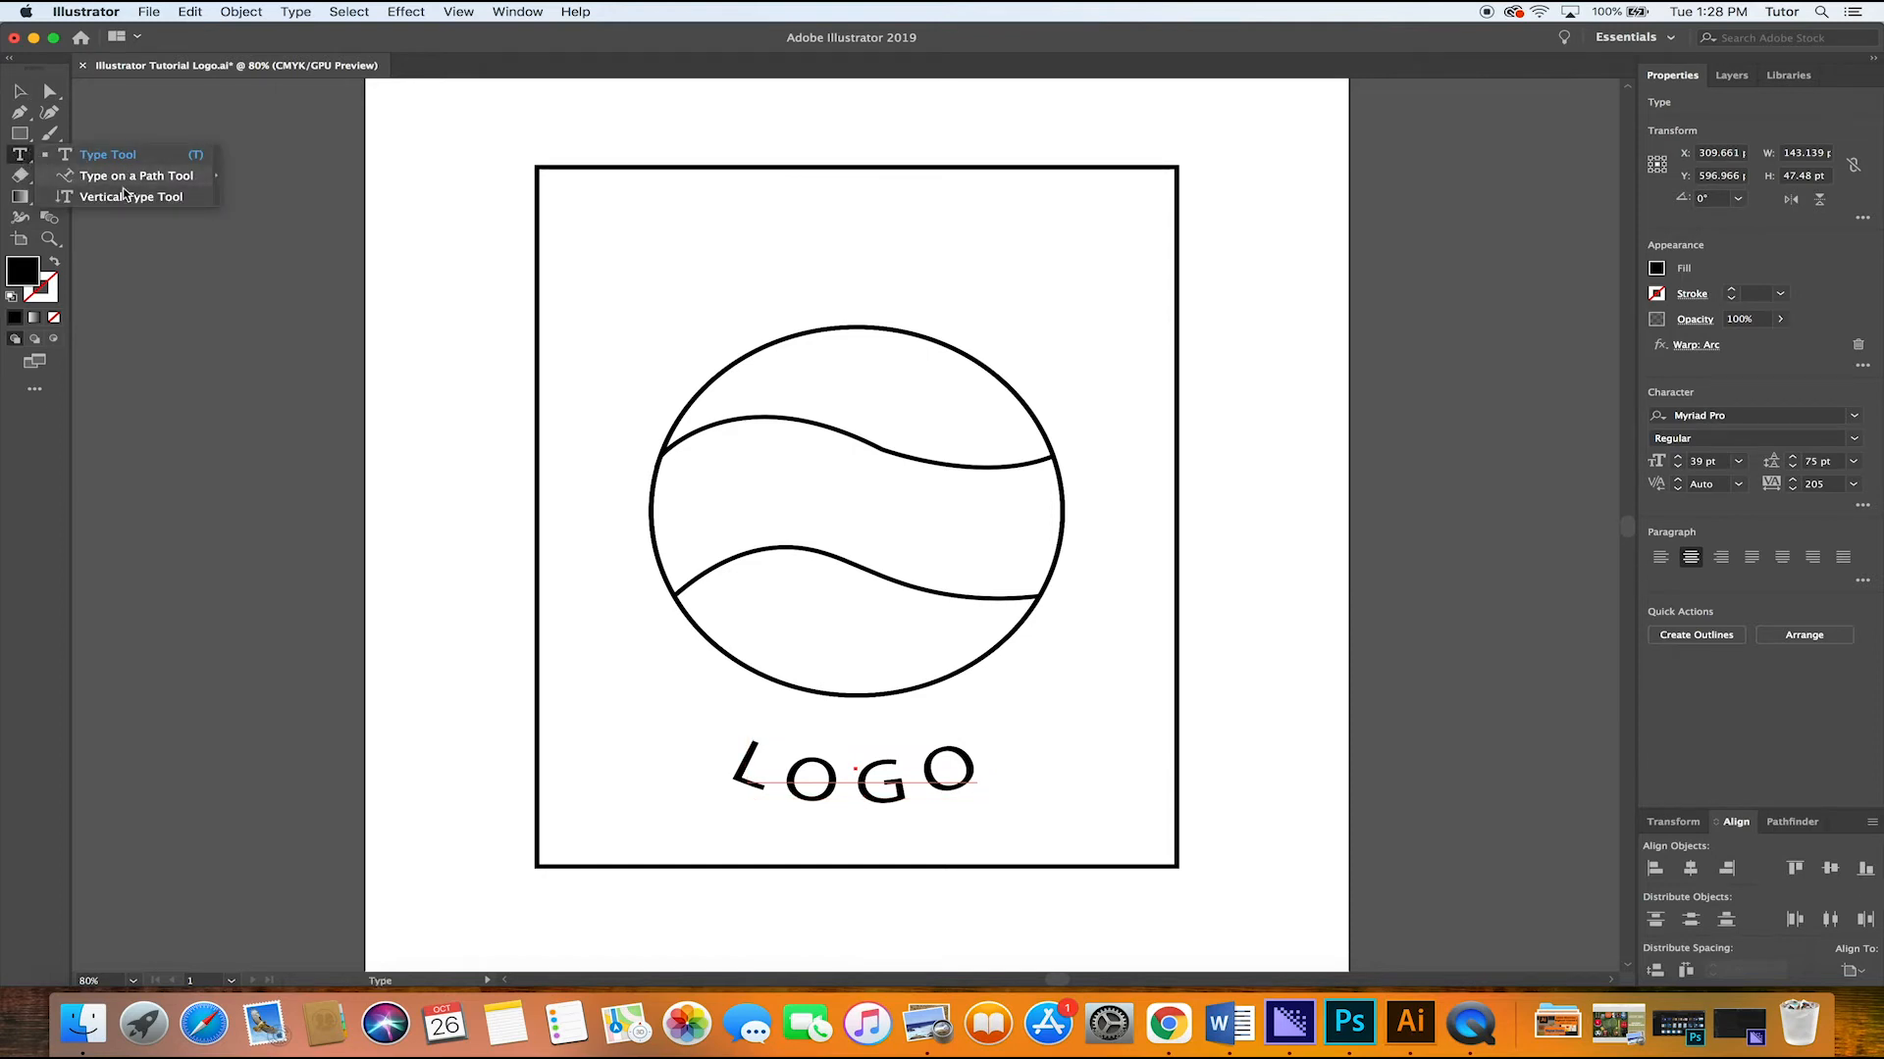
click(61, 178)
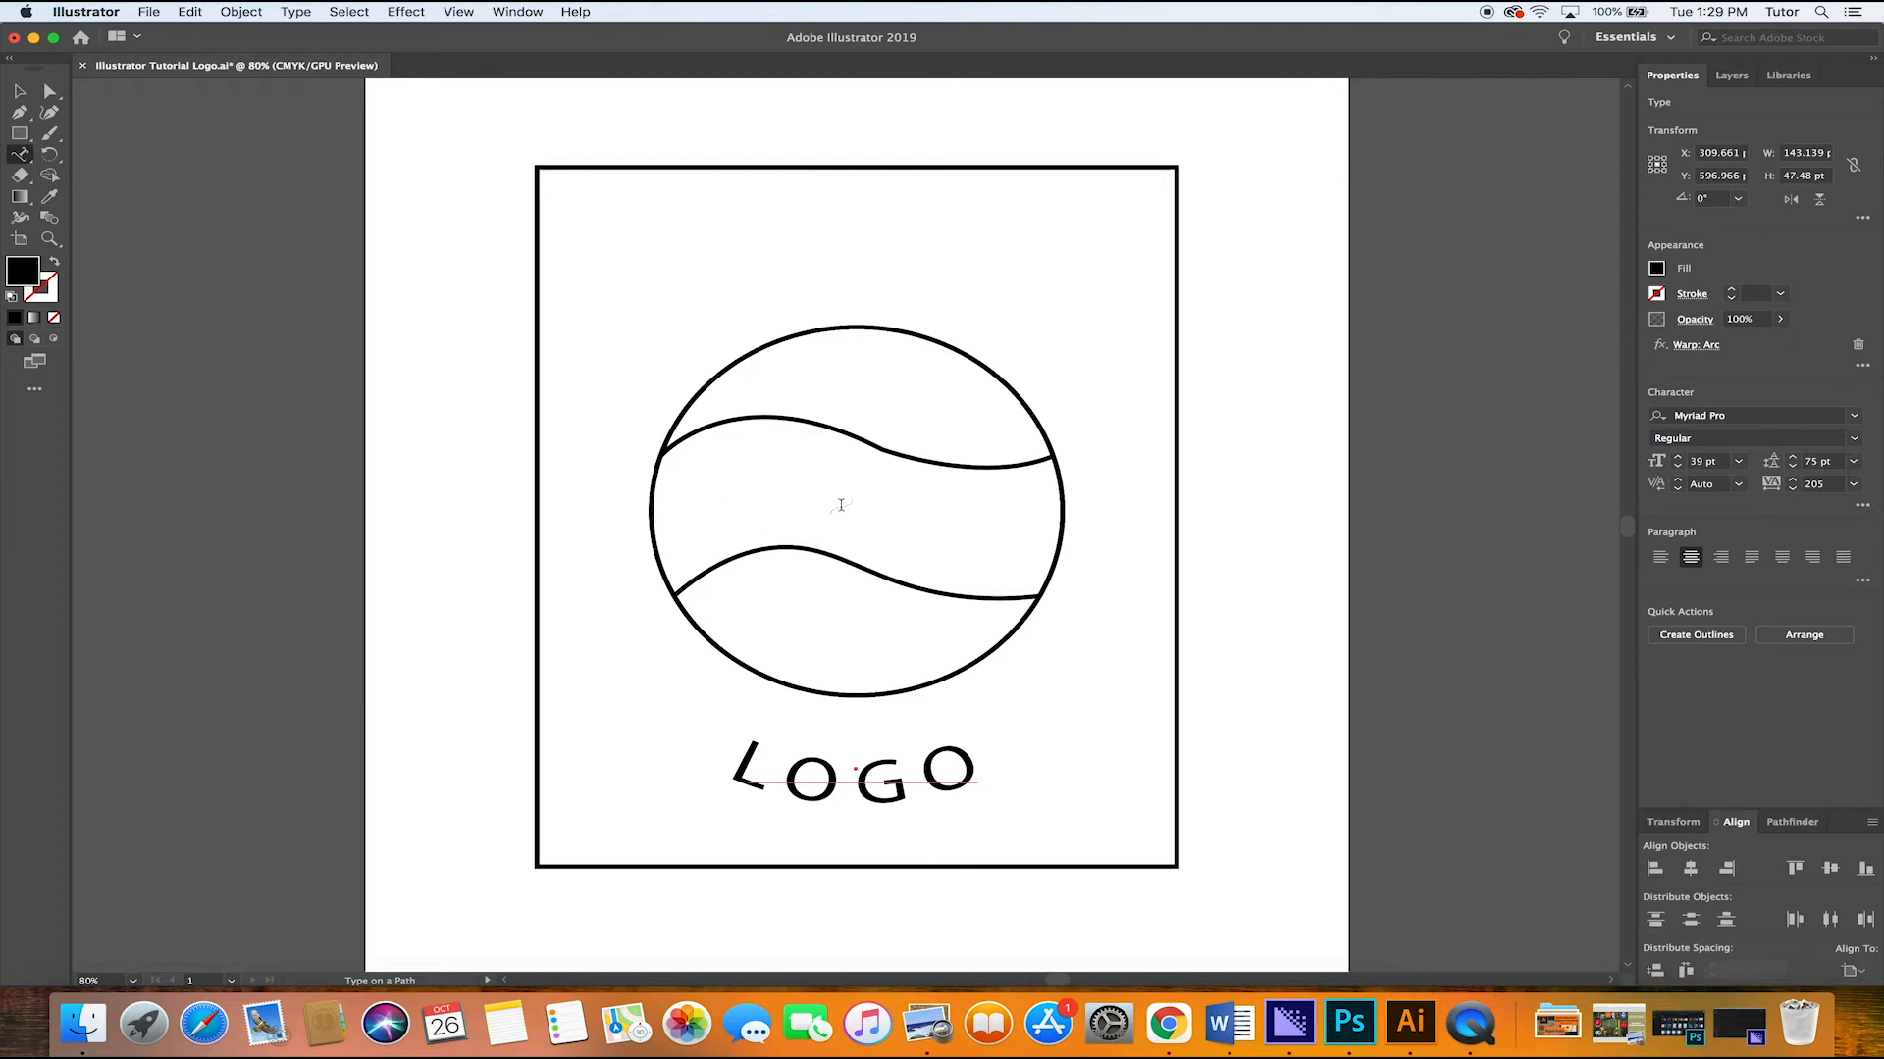
click(835, 509)
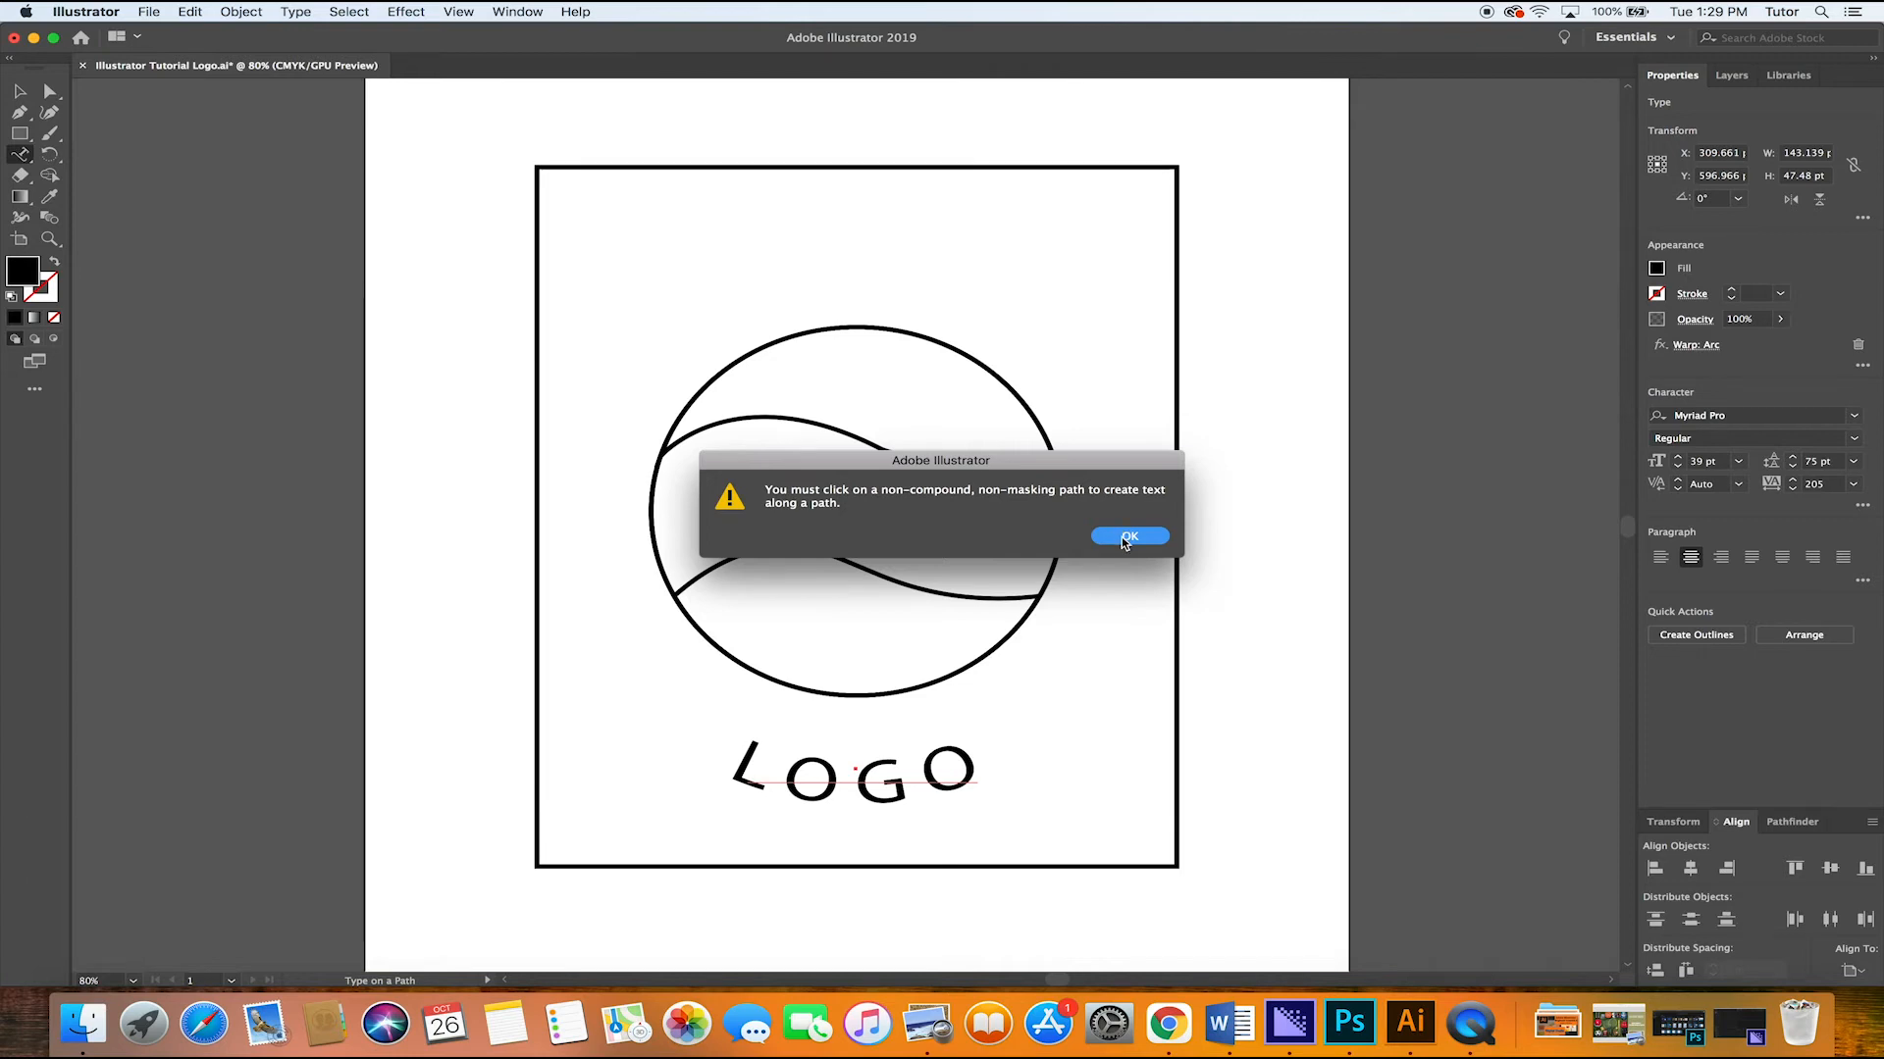
click(1127, 538)
Draw a wavy path with the Pen tool across the middle band, from one side of the circle to the other
click(13, 114)
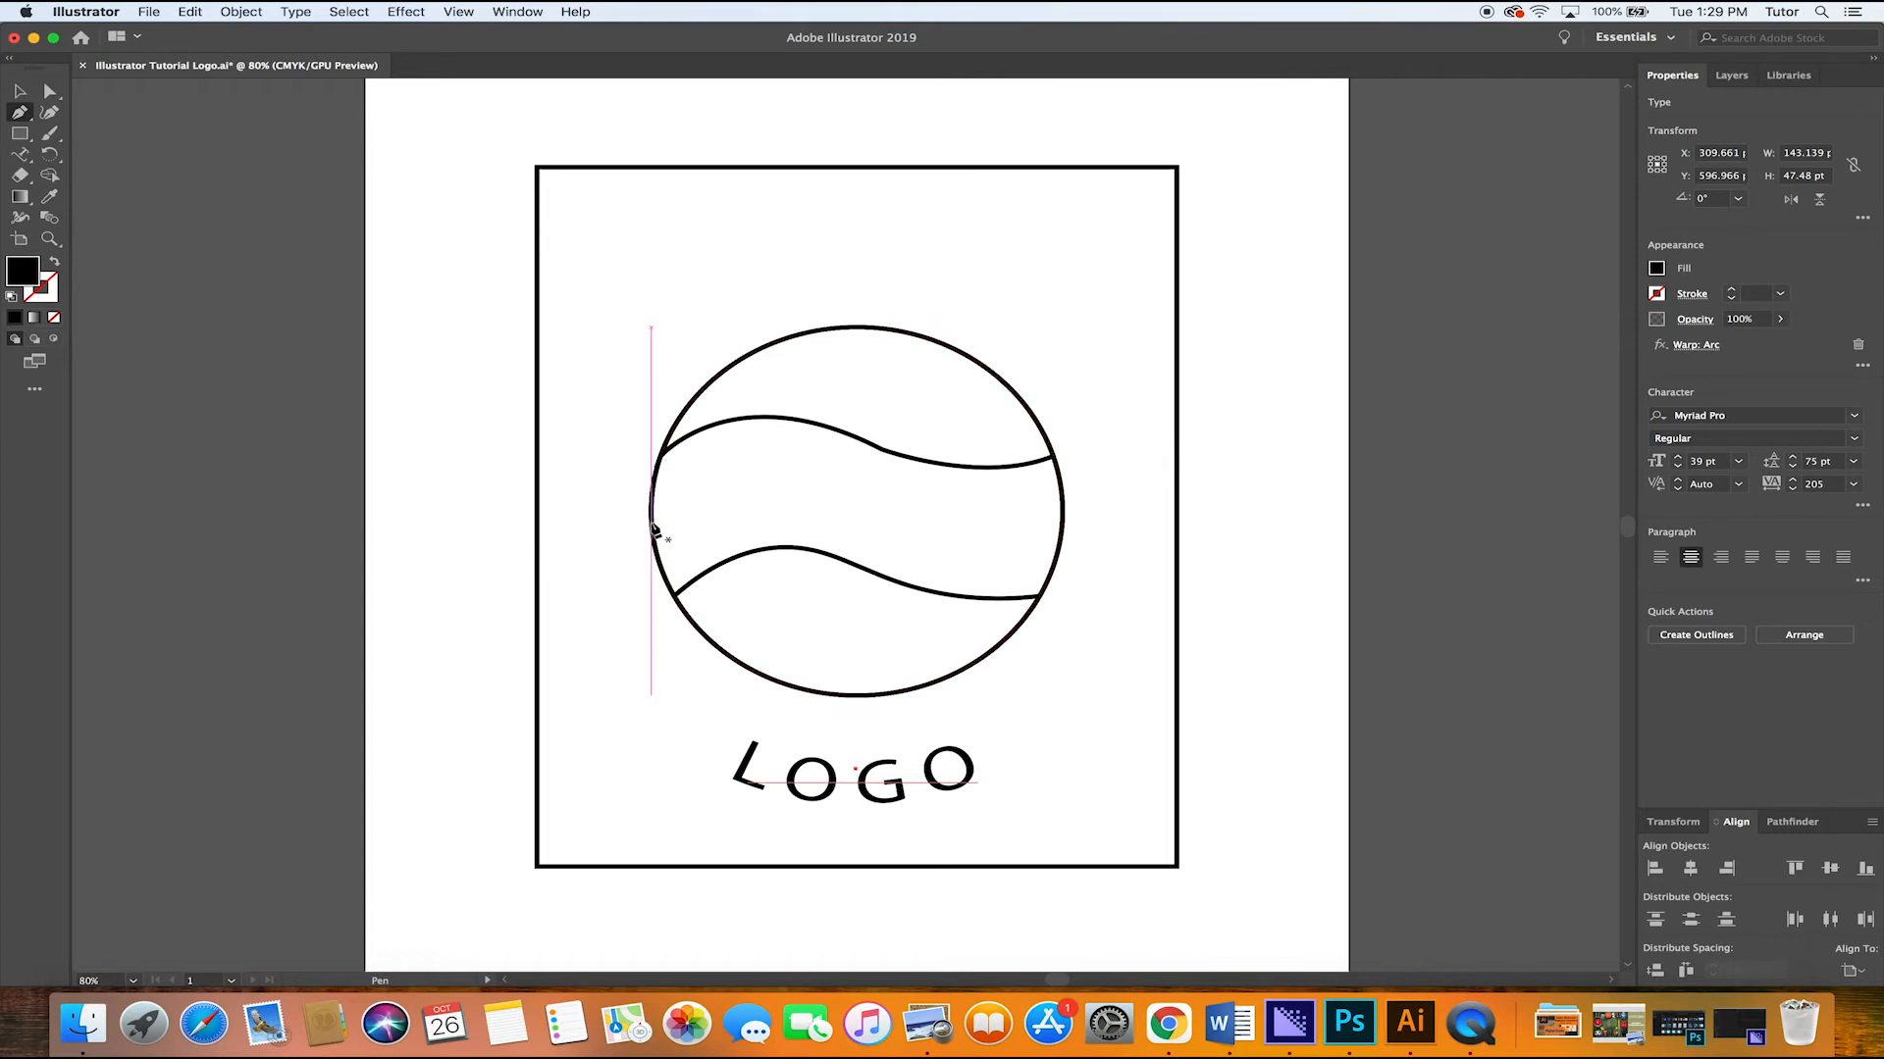
click(651, 511)
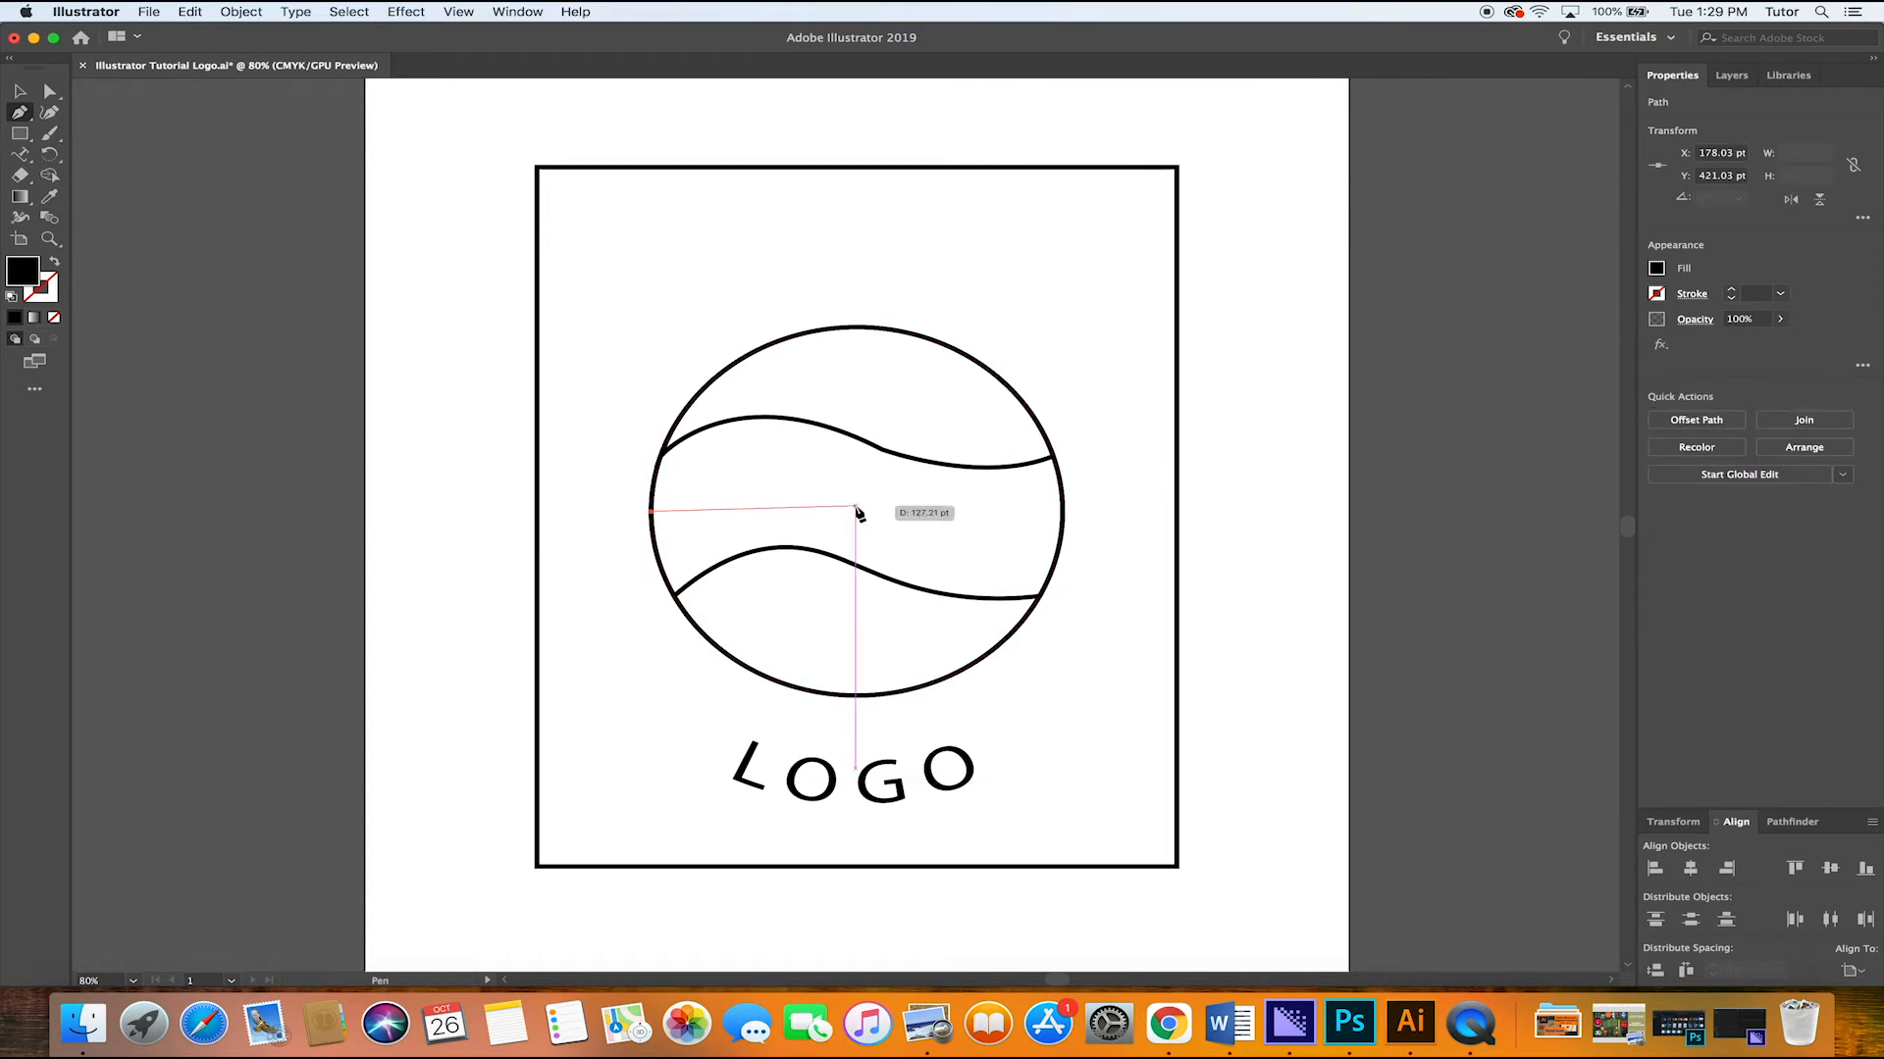
drag(871, 511, 969, 539)
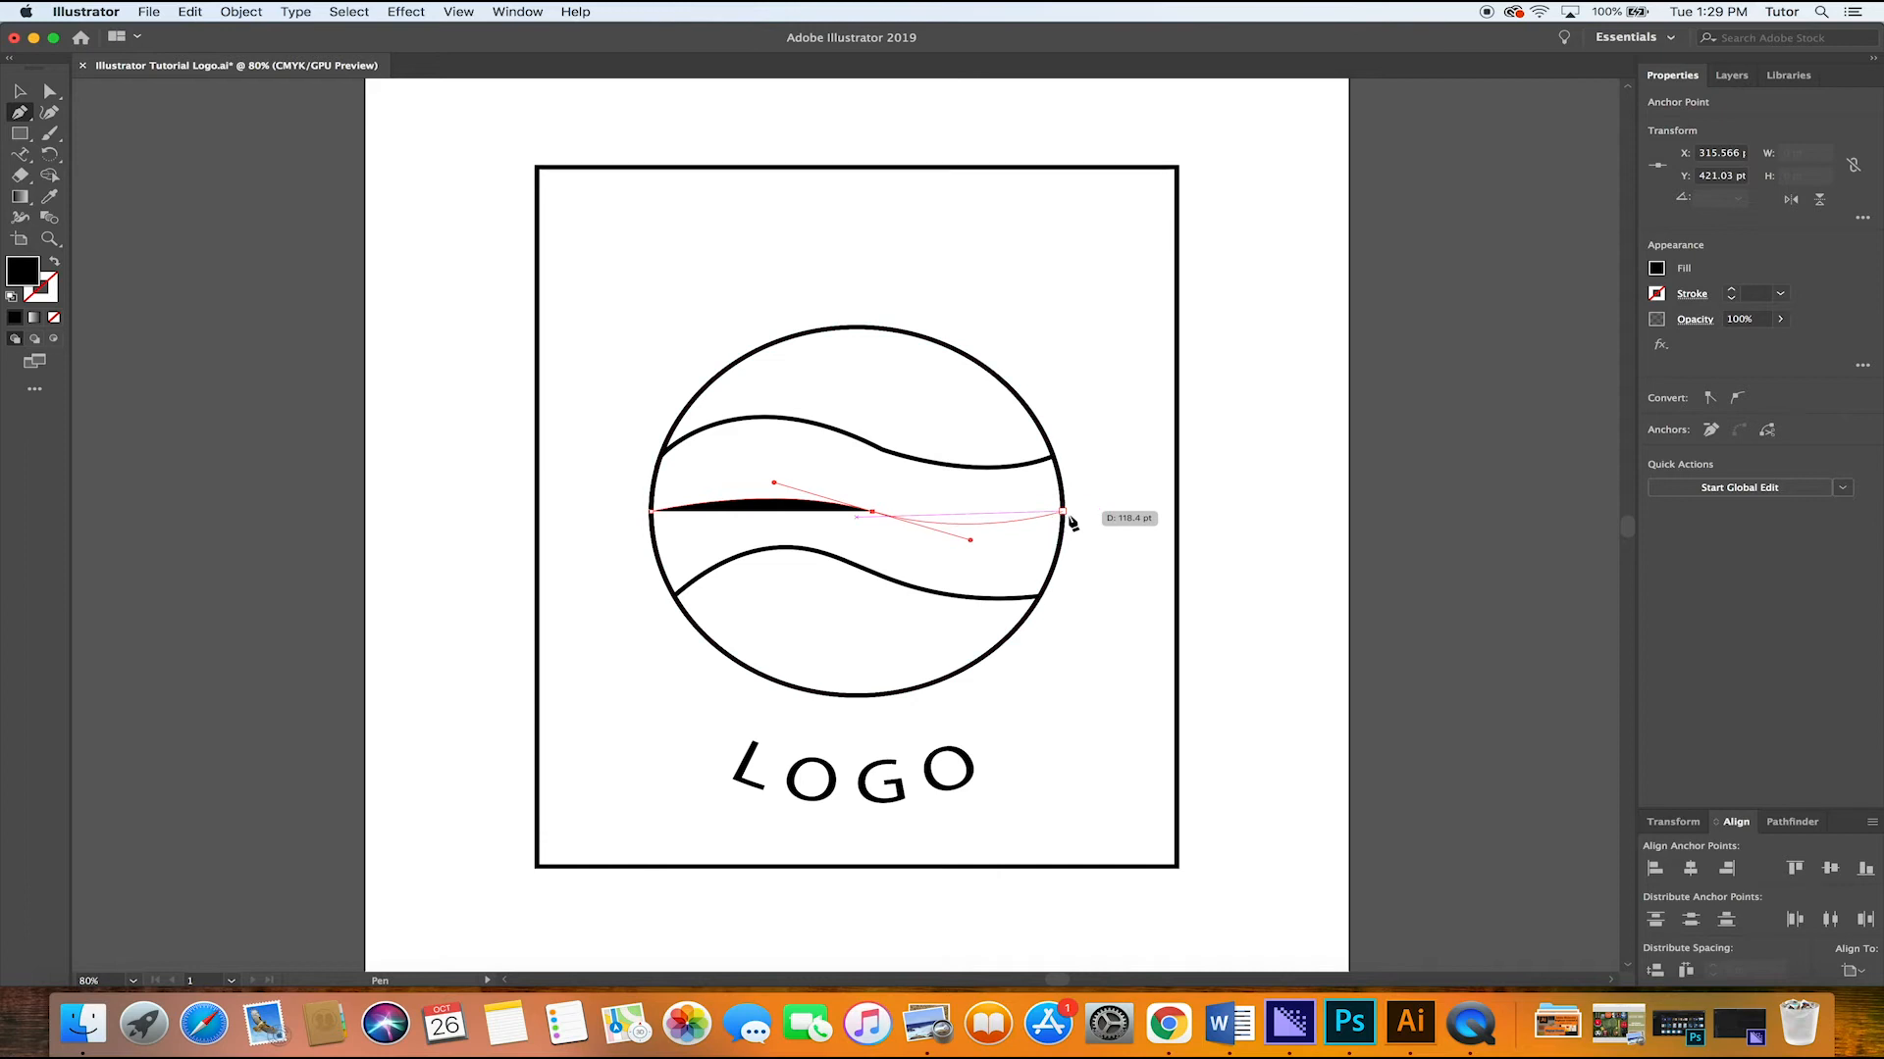
click(1063, 512)
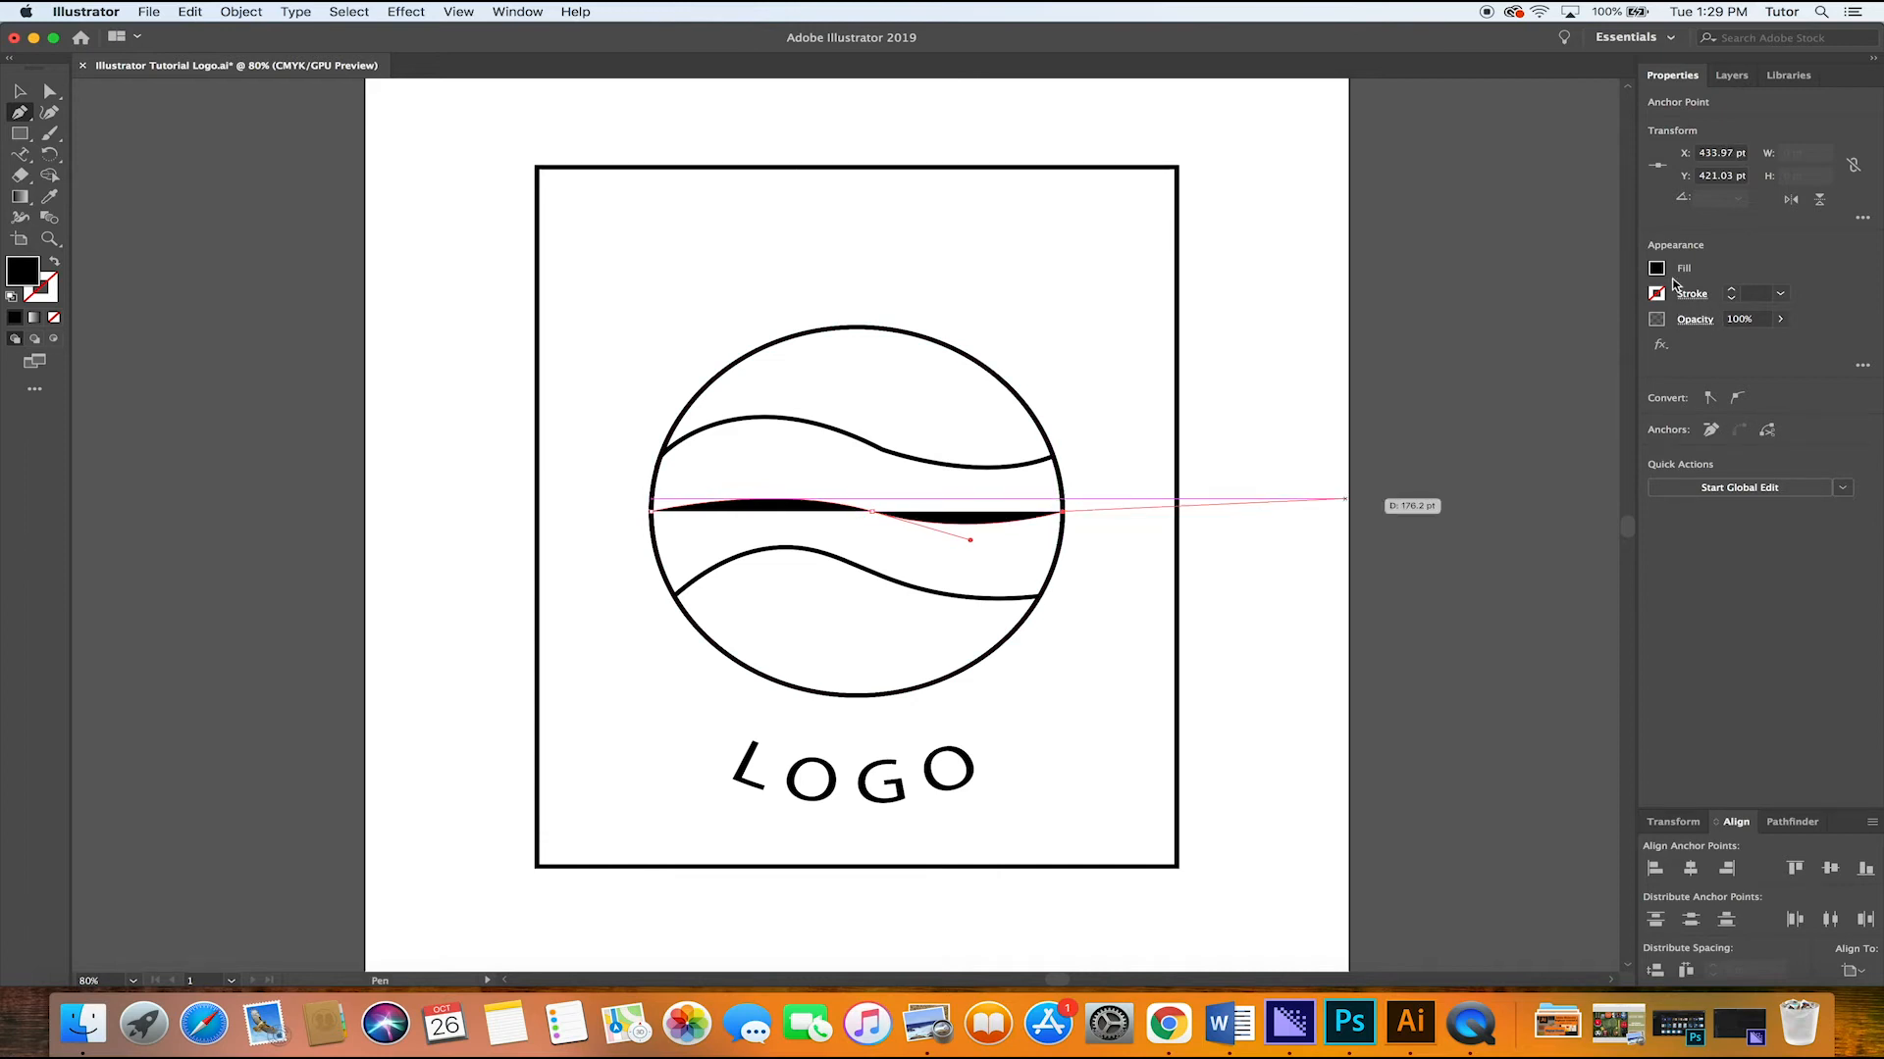
Give the new wavy path no fill and a black stroke, and deselect it
click(1657, 272)
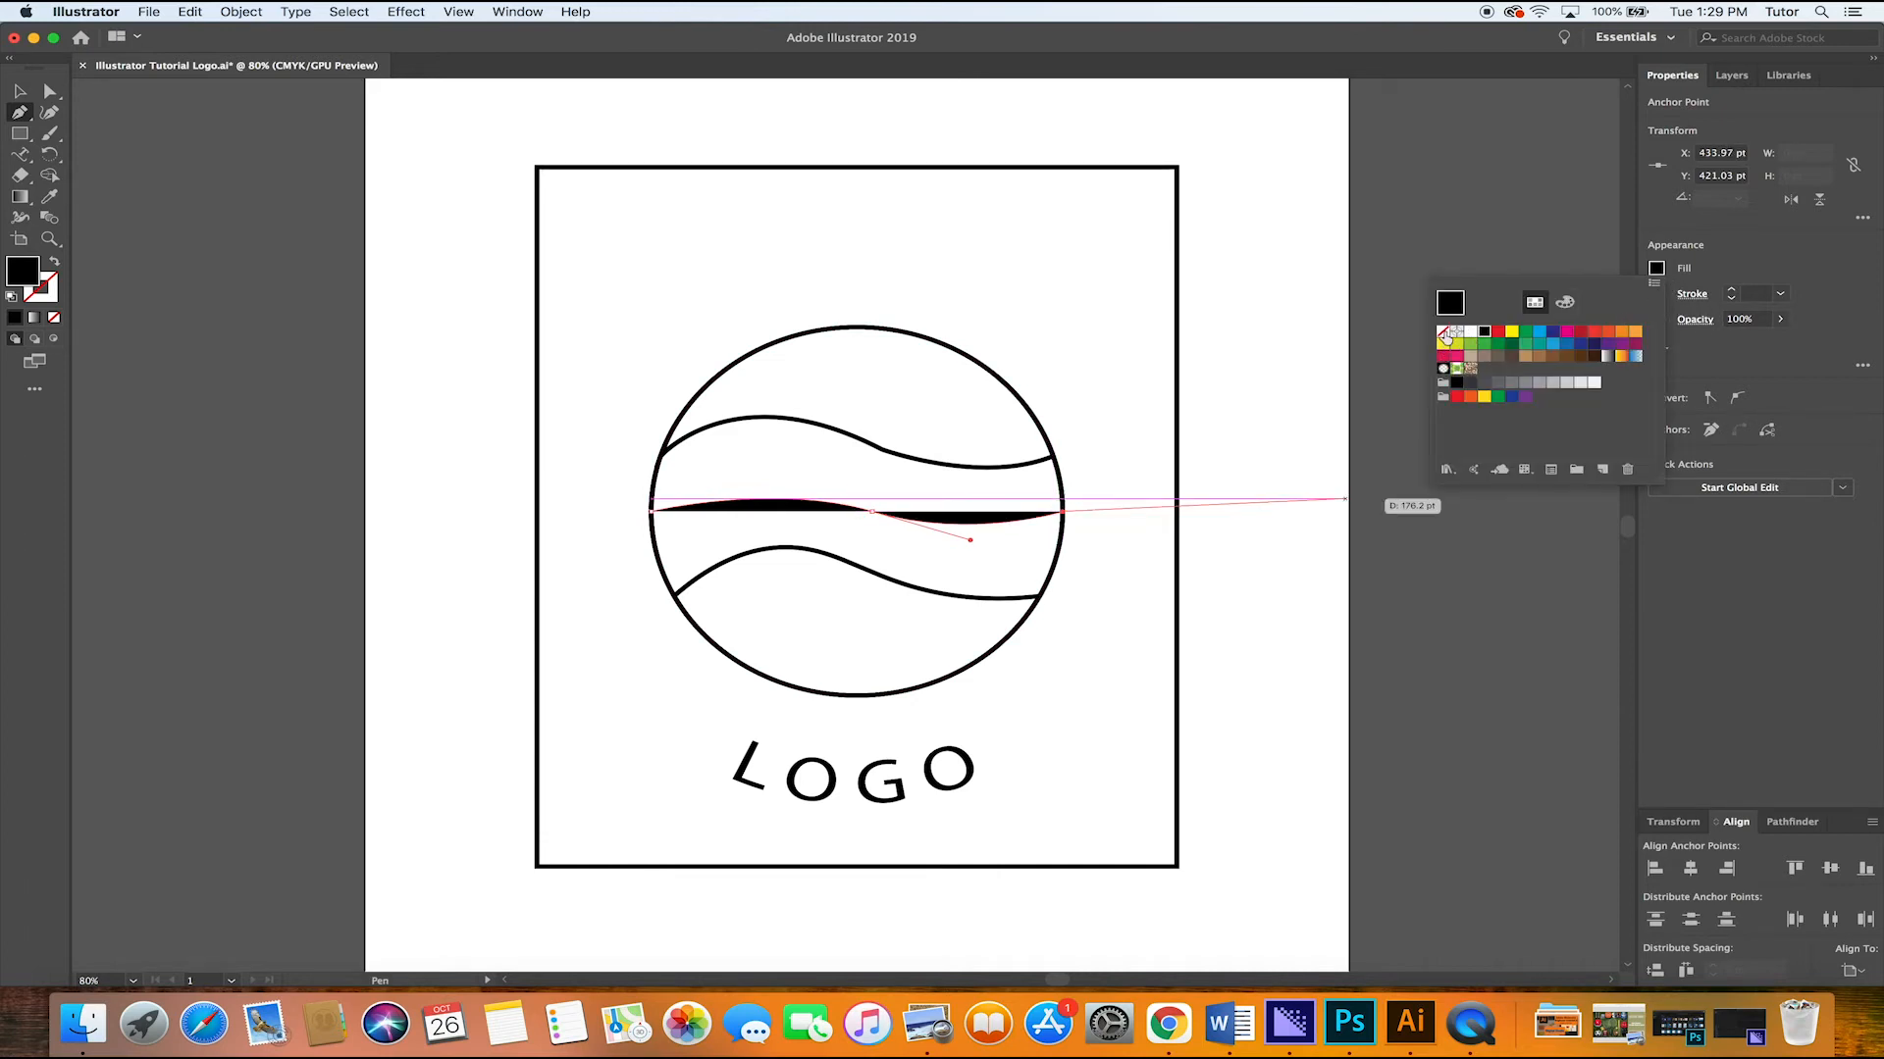
click(1442, 333)
click(1705, 273)
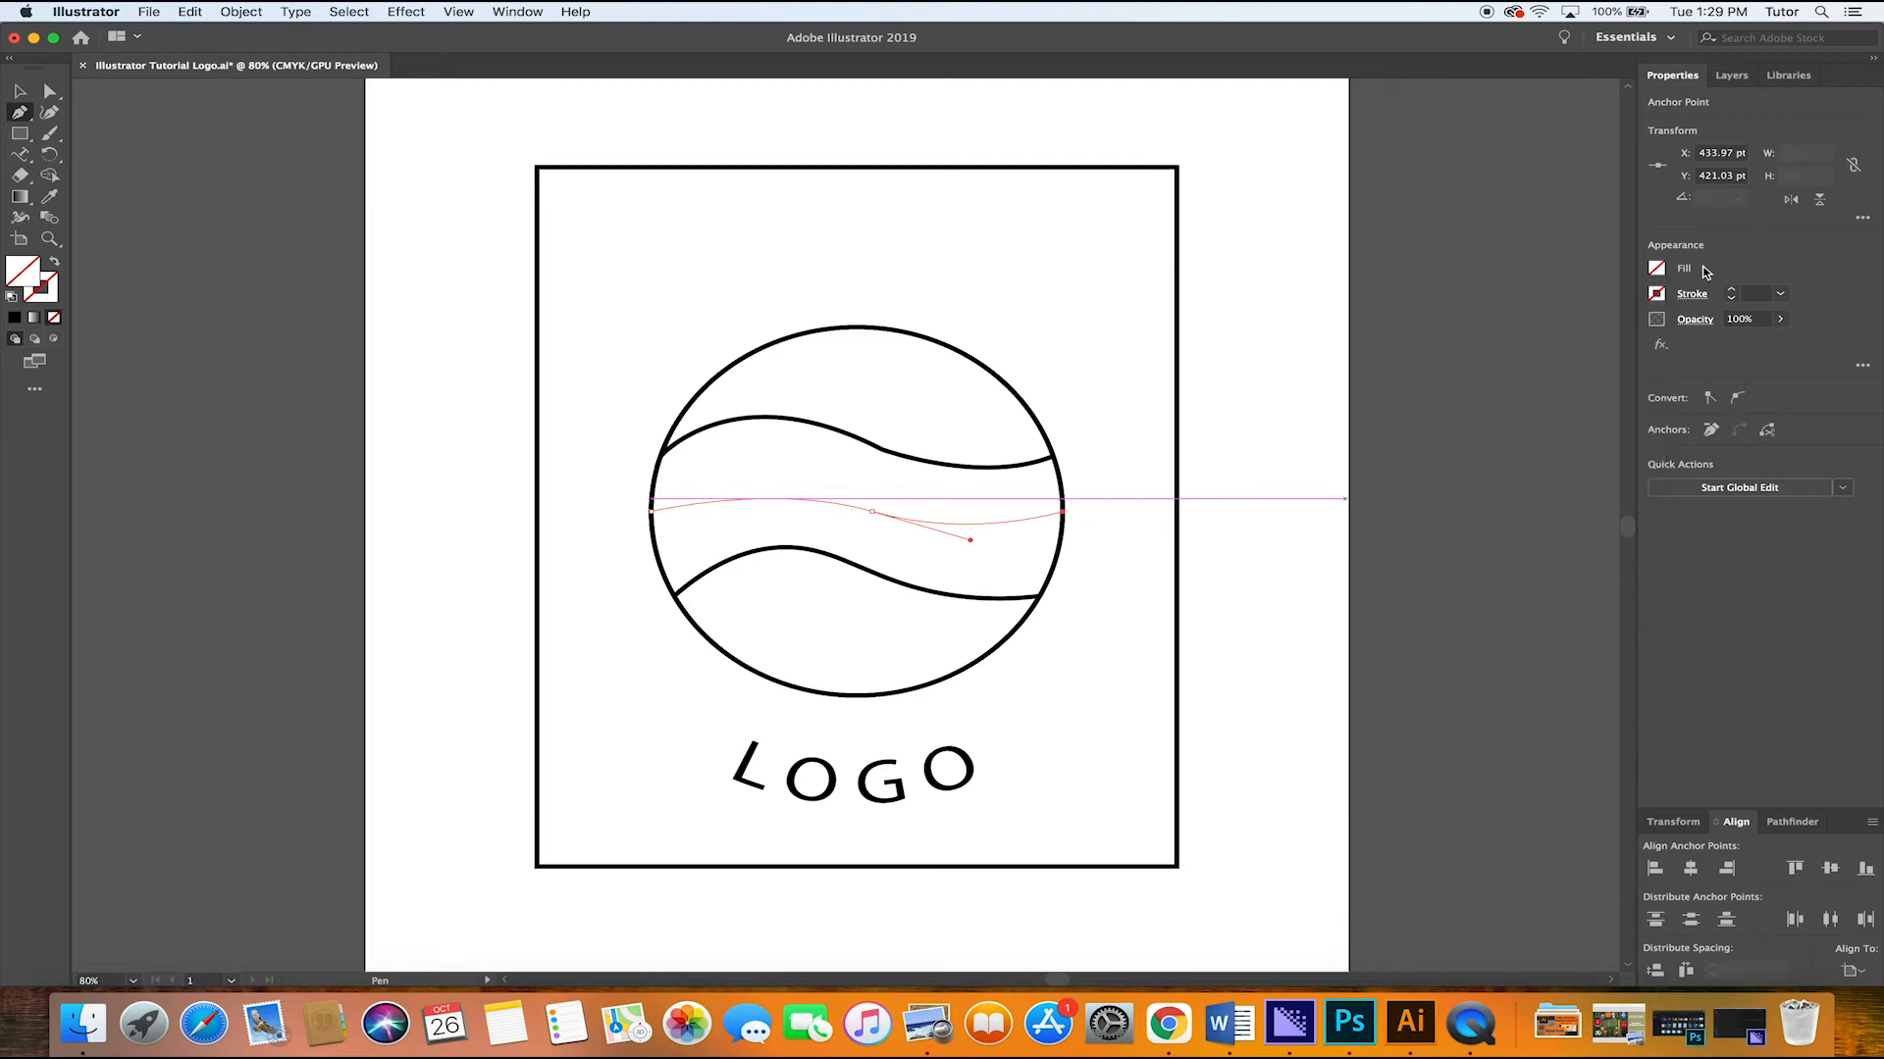
click(1658, 294)
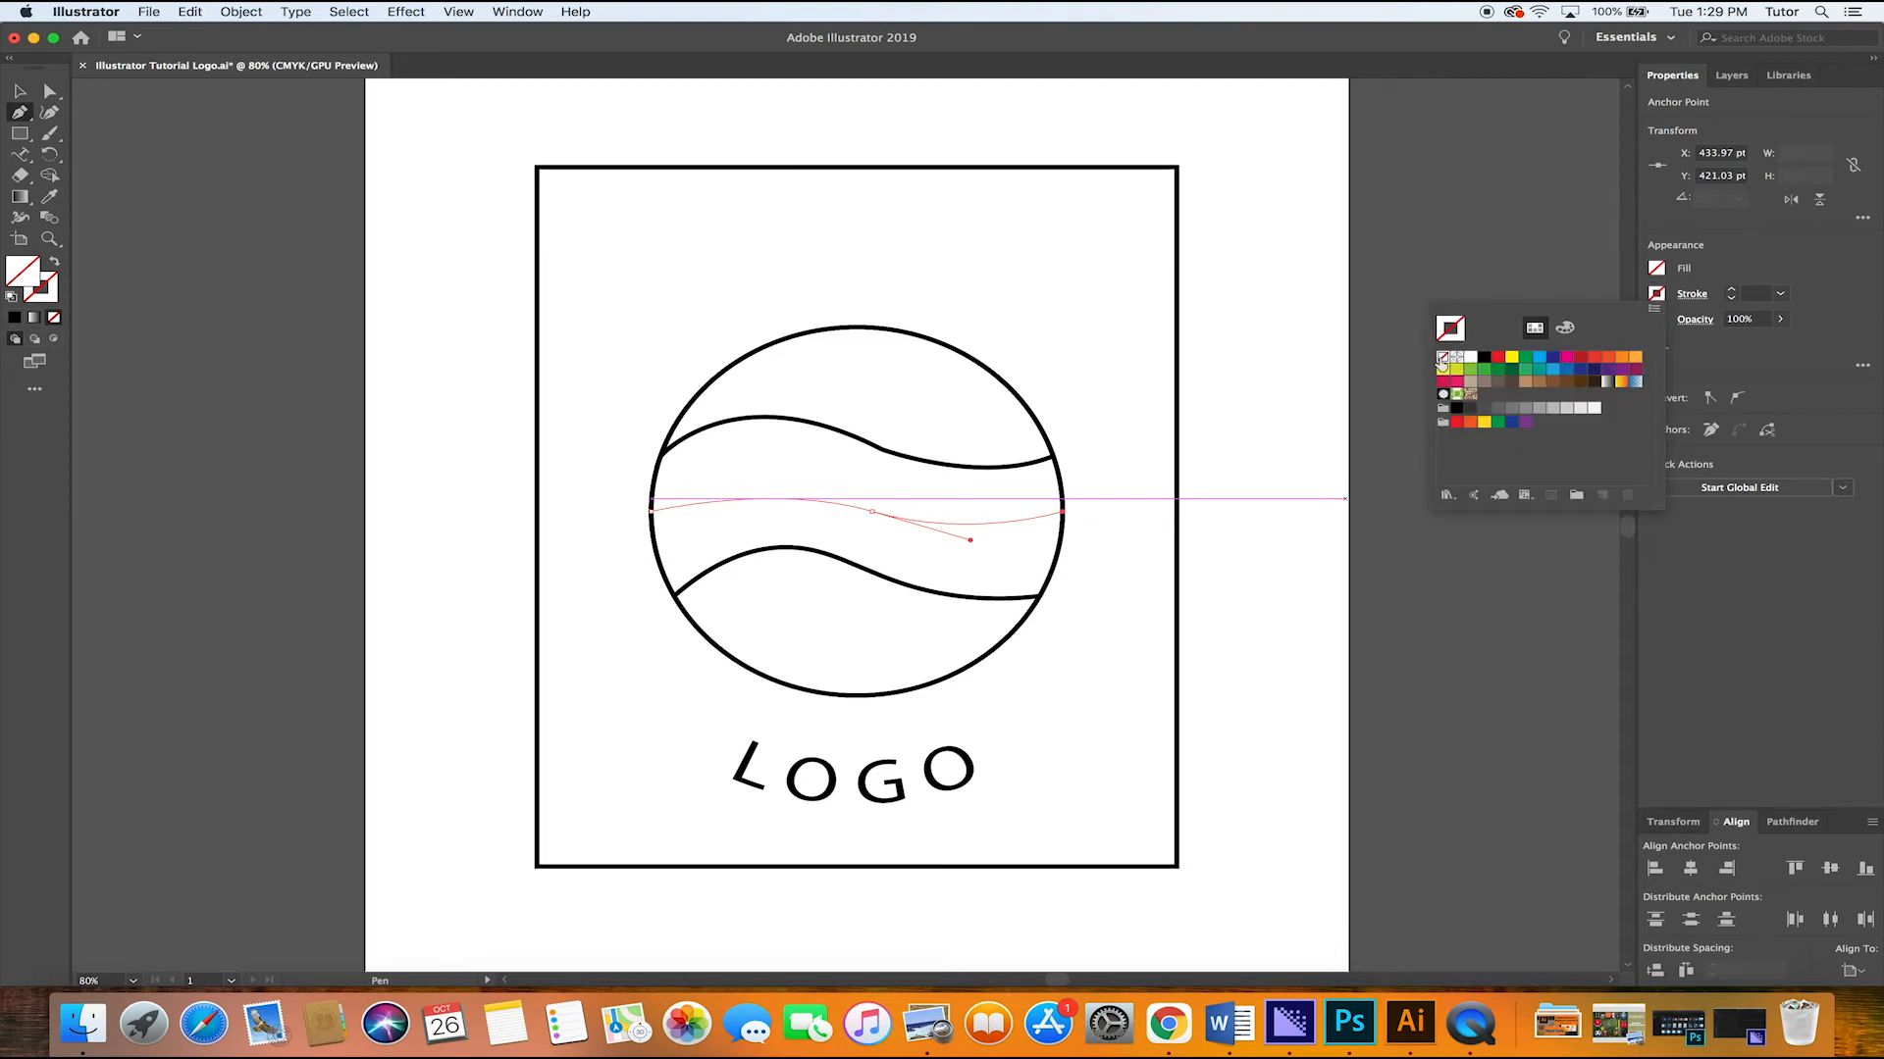
click(1484, 360)
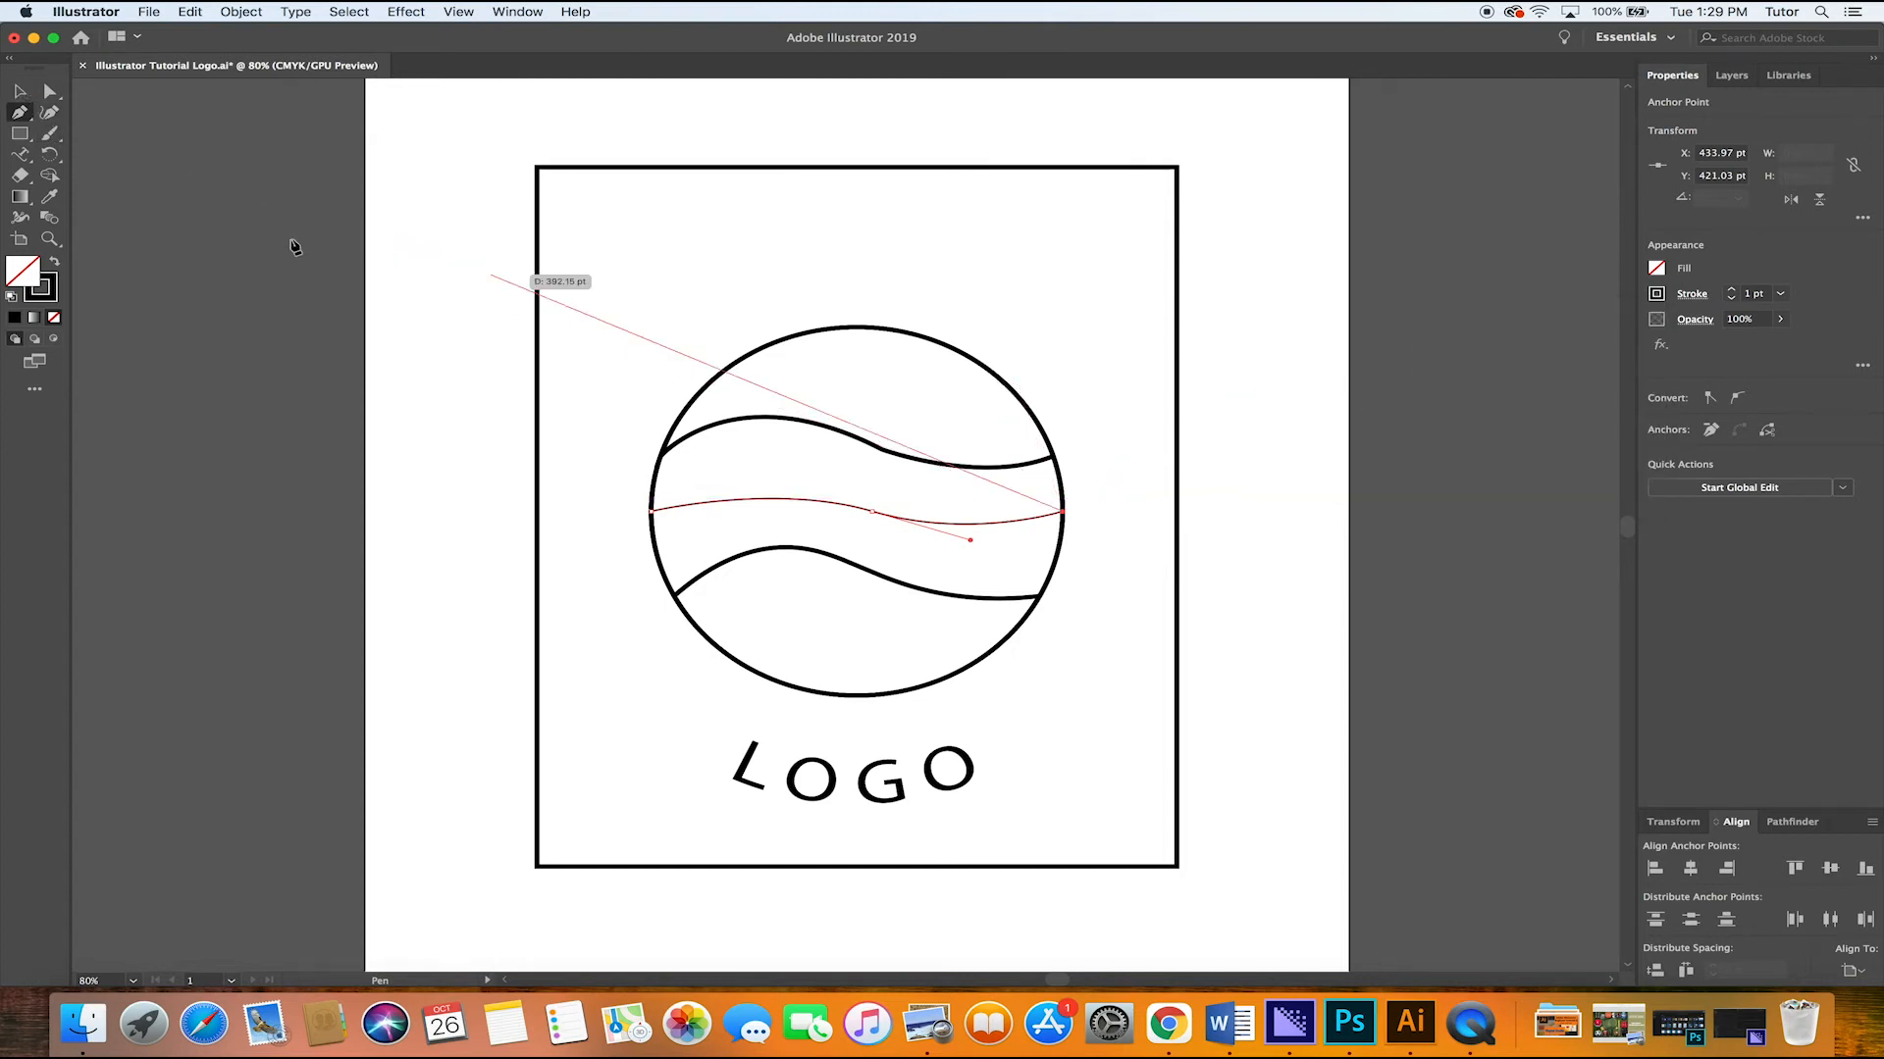
key(v)
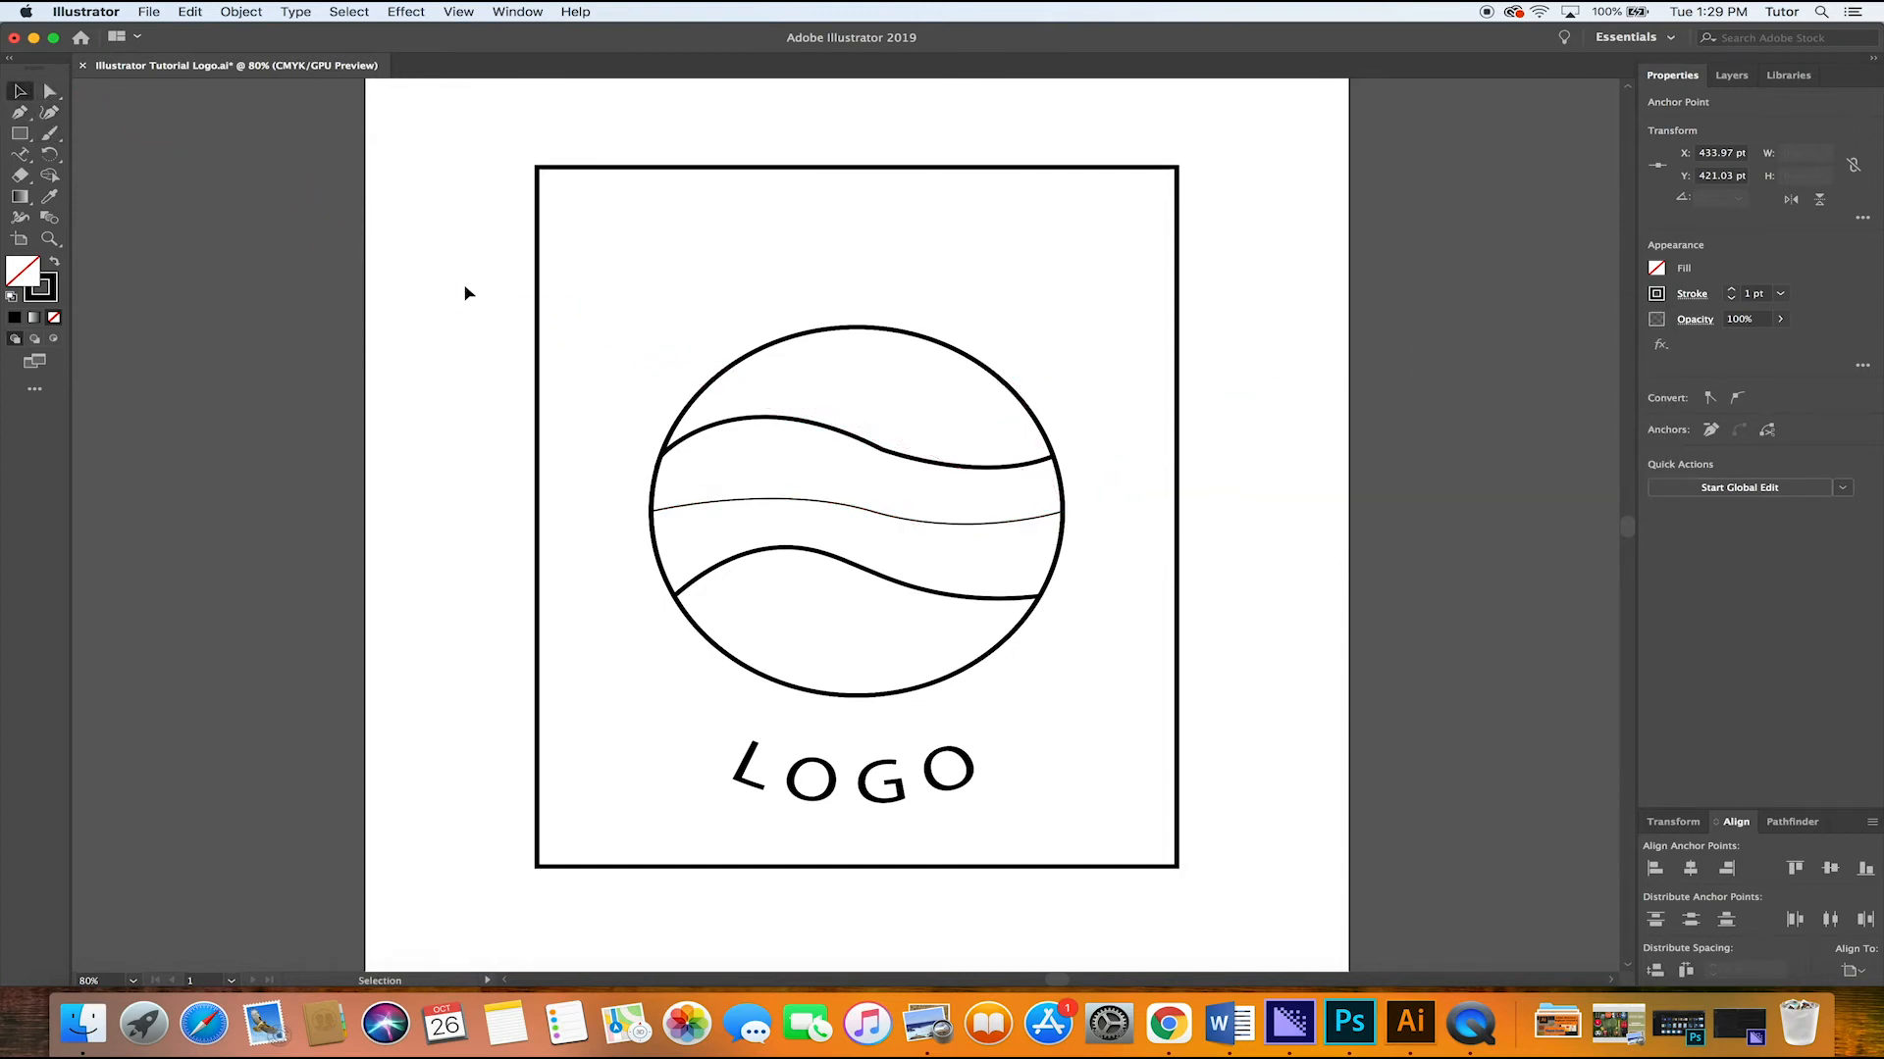
click(467, 293)
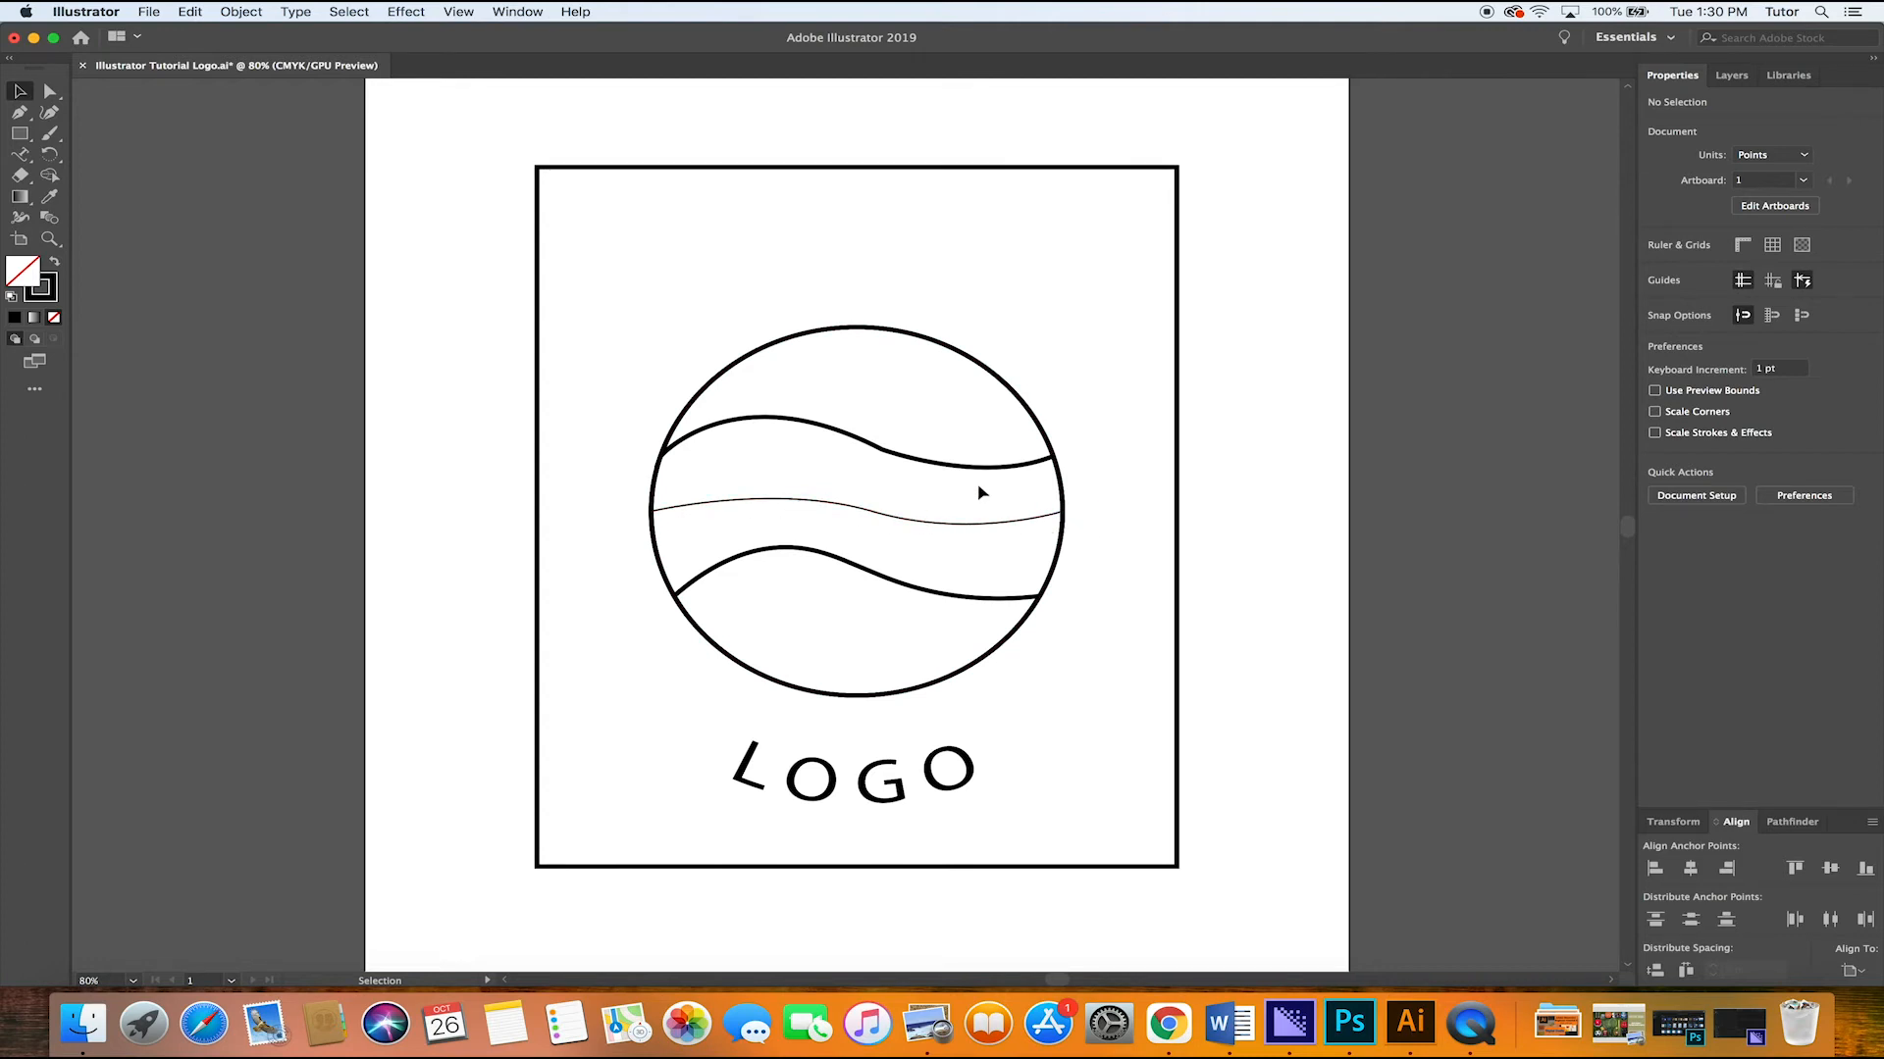
Add the text LOGO along the thin wavy path inside the circle with the Type on a Path Tool
click(22, 155)
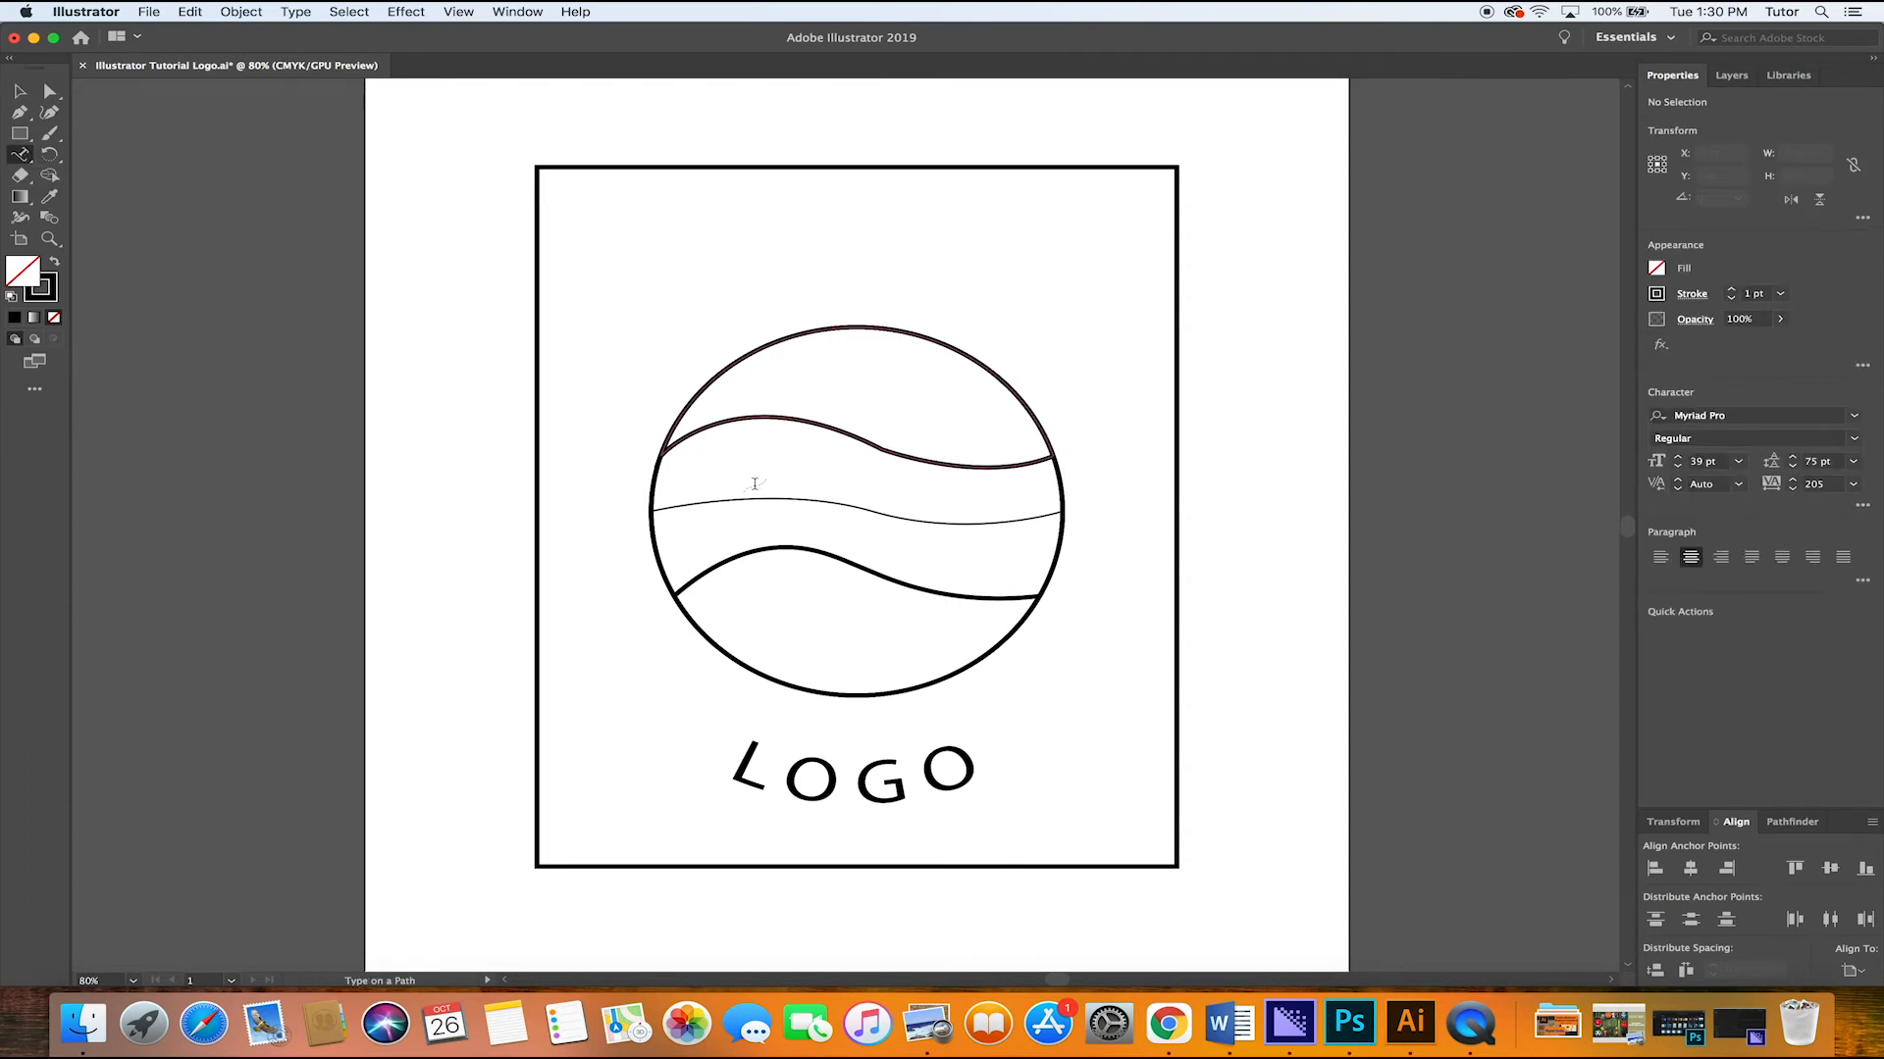
click(814, 498)
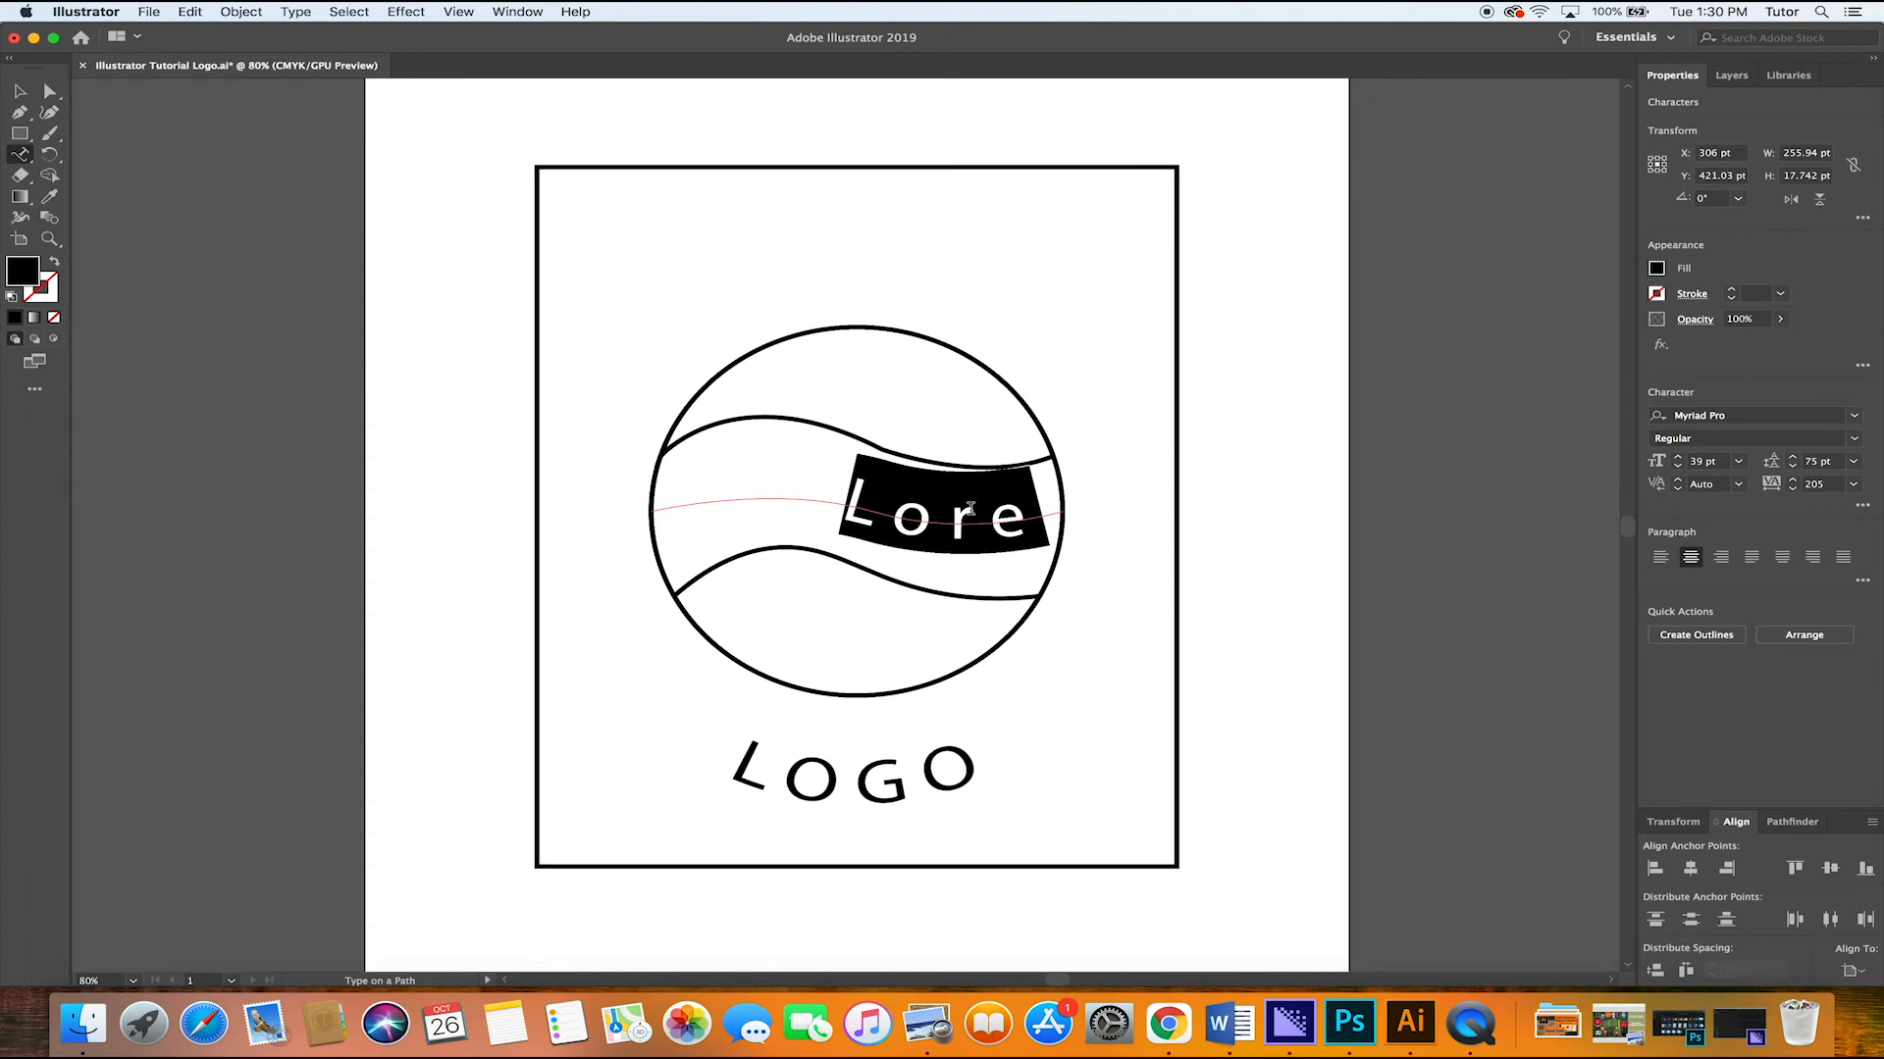
text(LOGO)
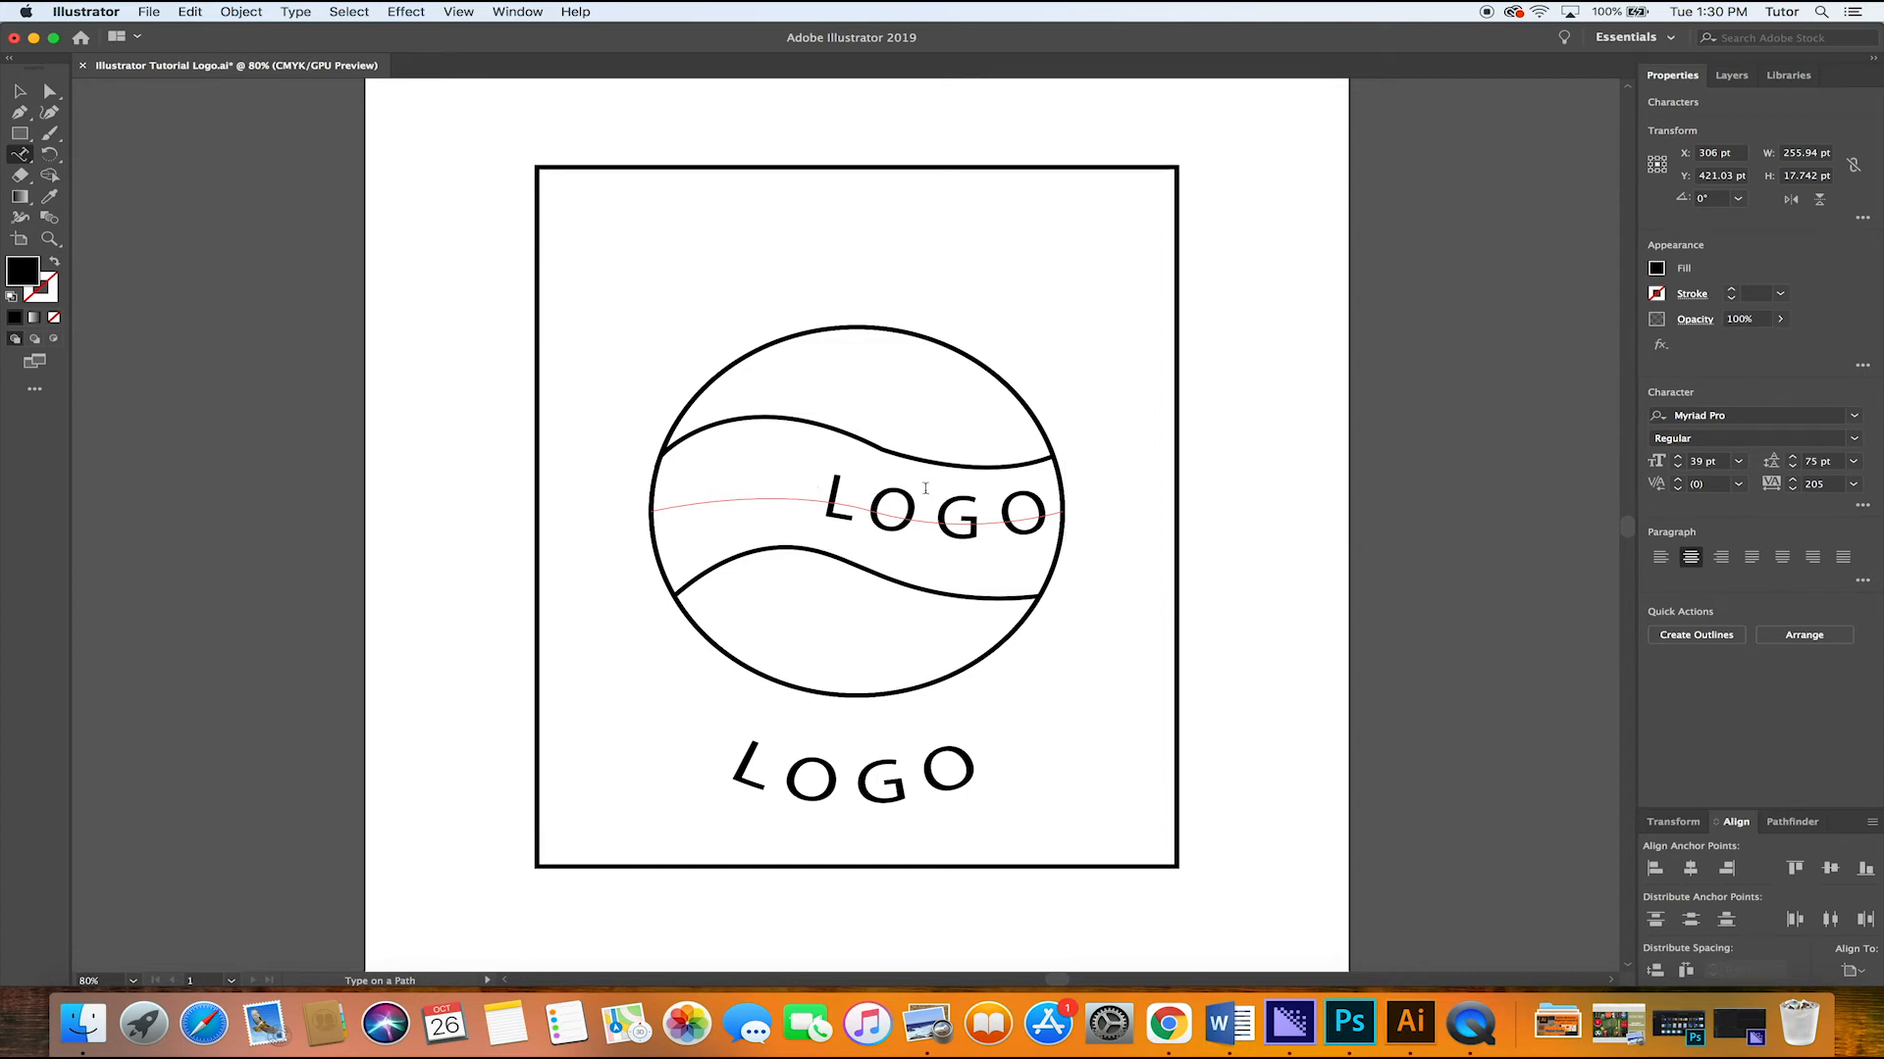
Extend the path text's start bracket to the circle's edge so LOGO sits centred in the middle band, and deselect it
click(19, 92)
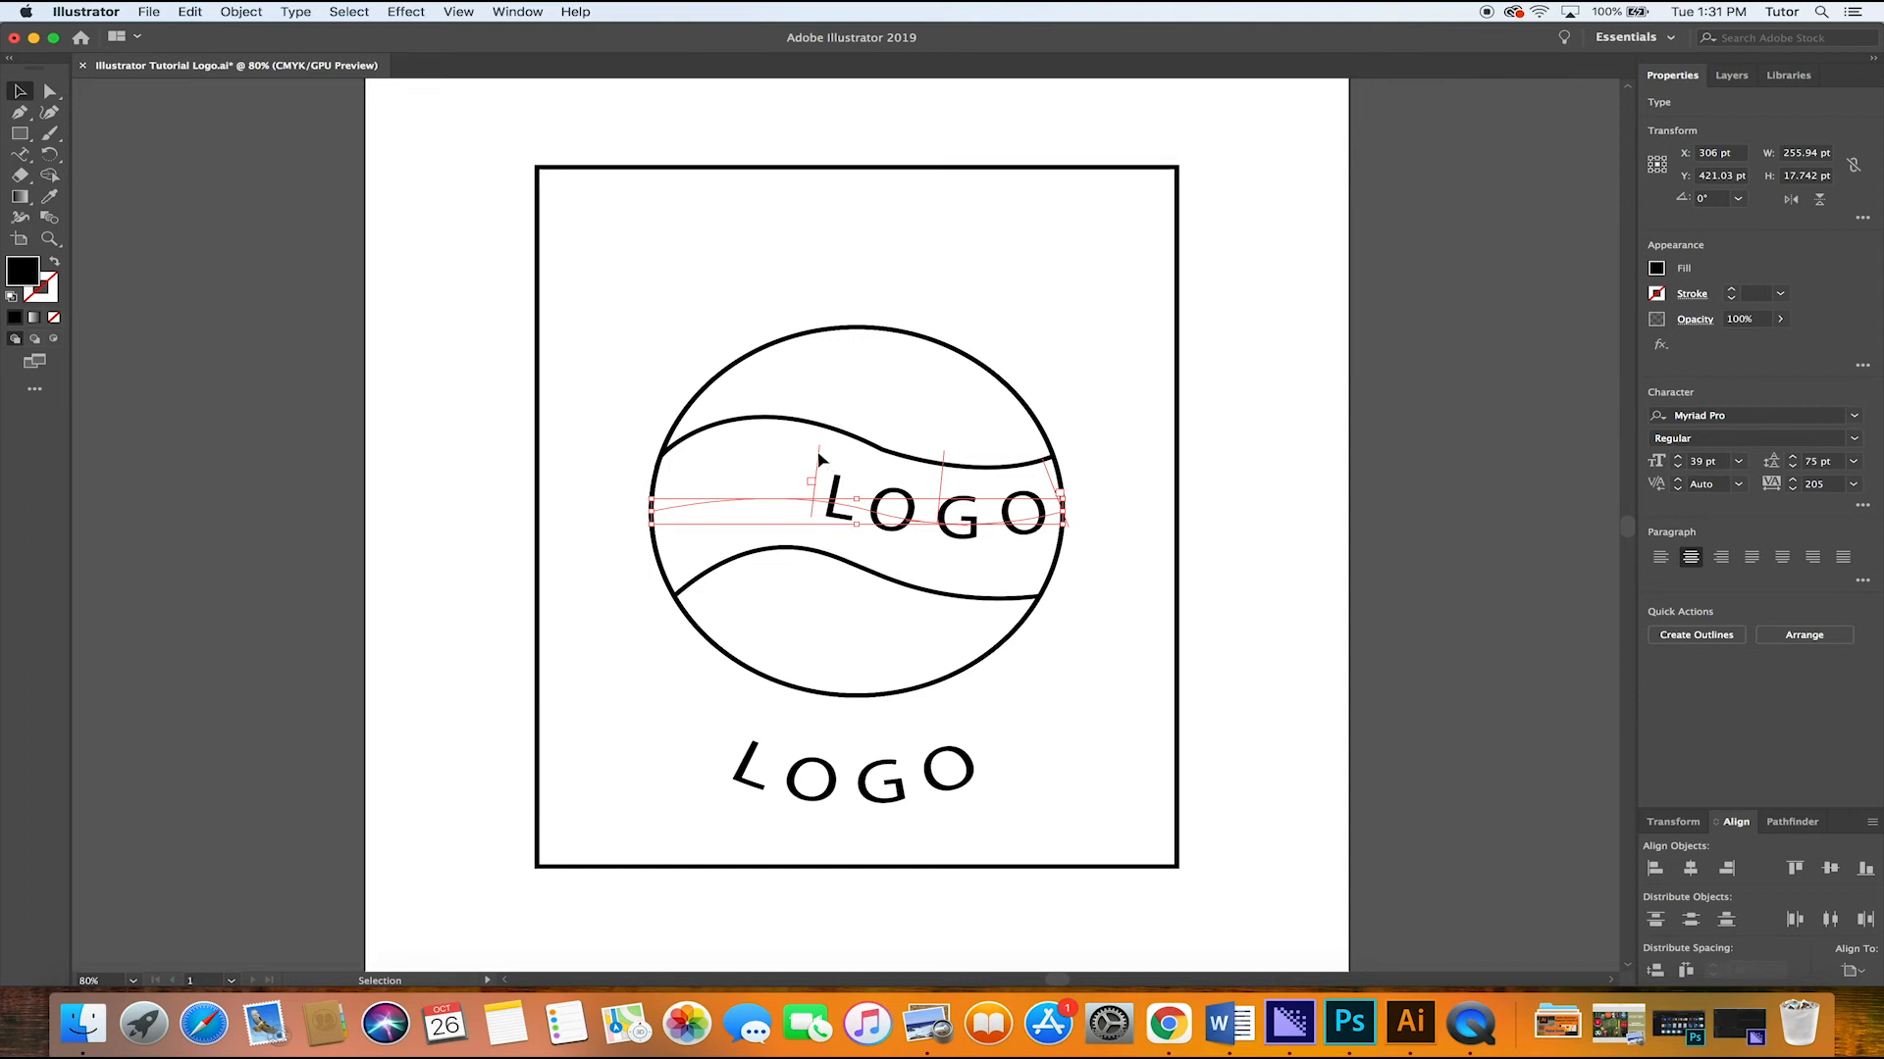
drag(817, 460, 640, 517)
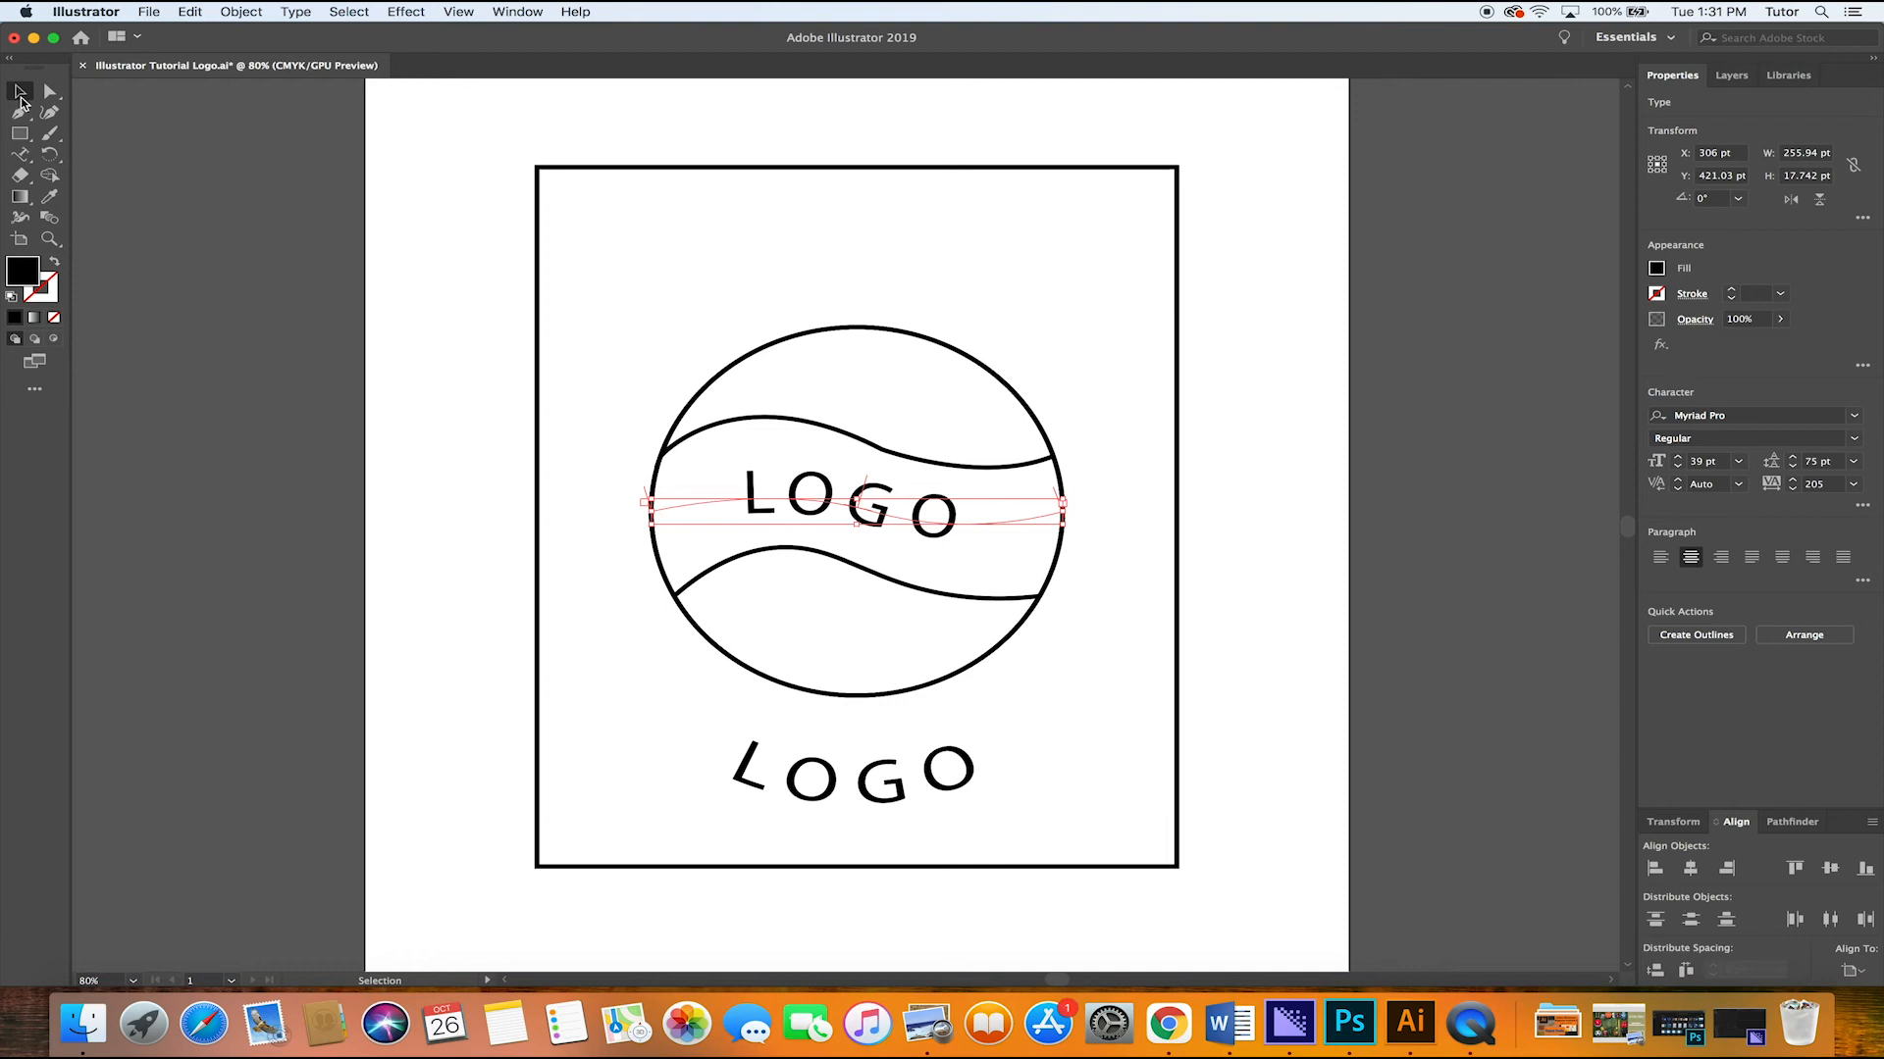
click(598, 262)
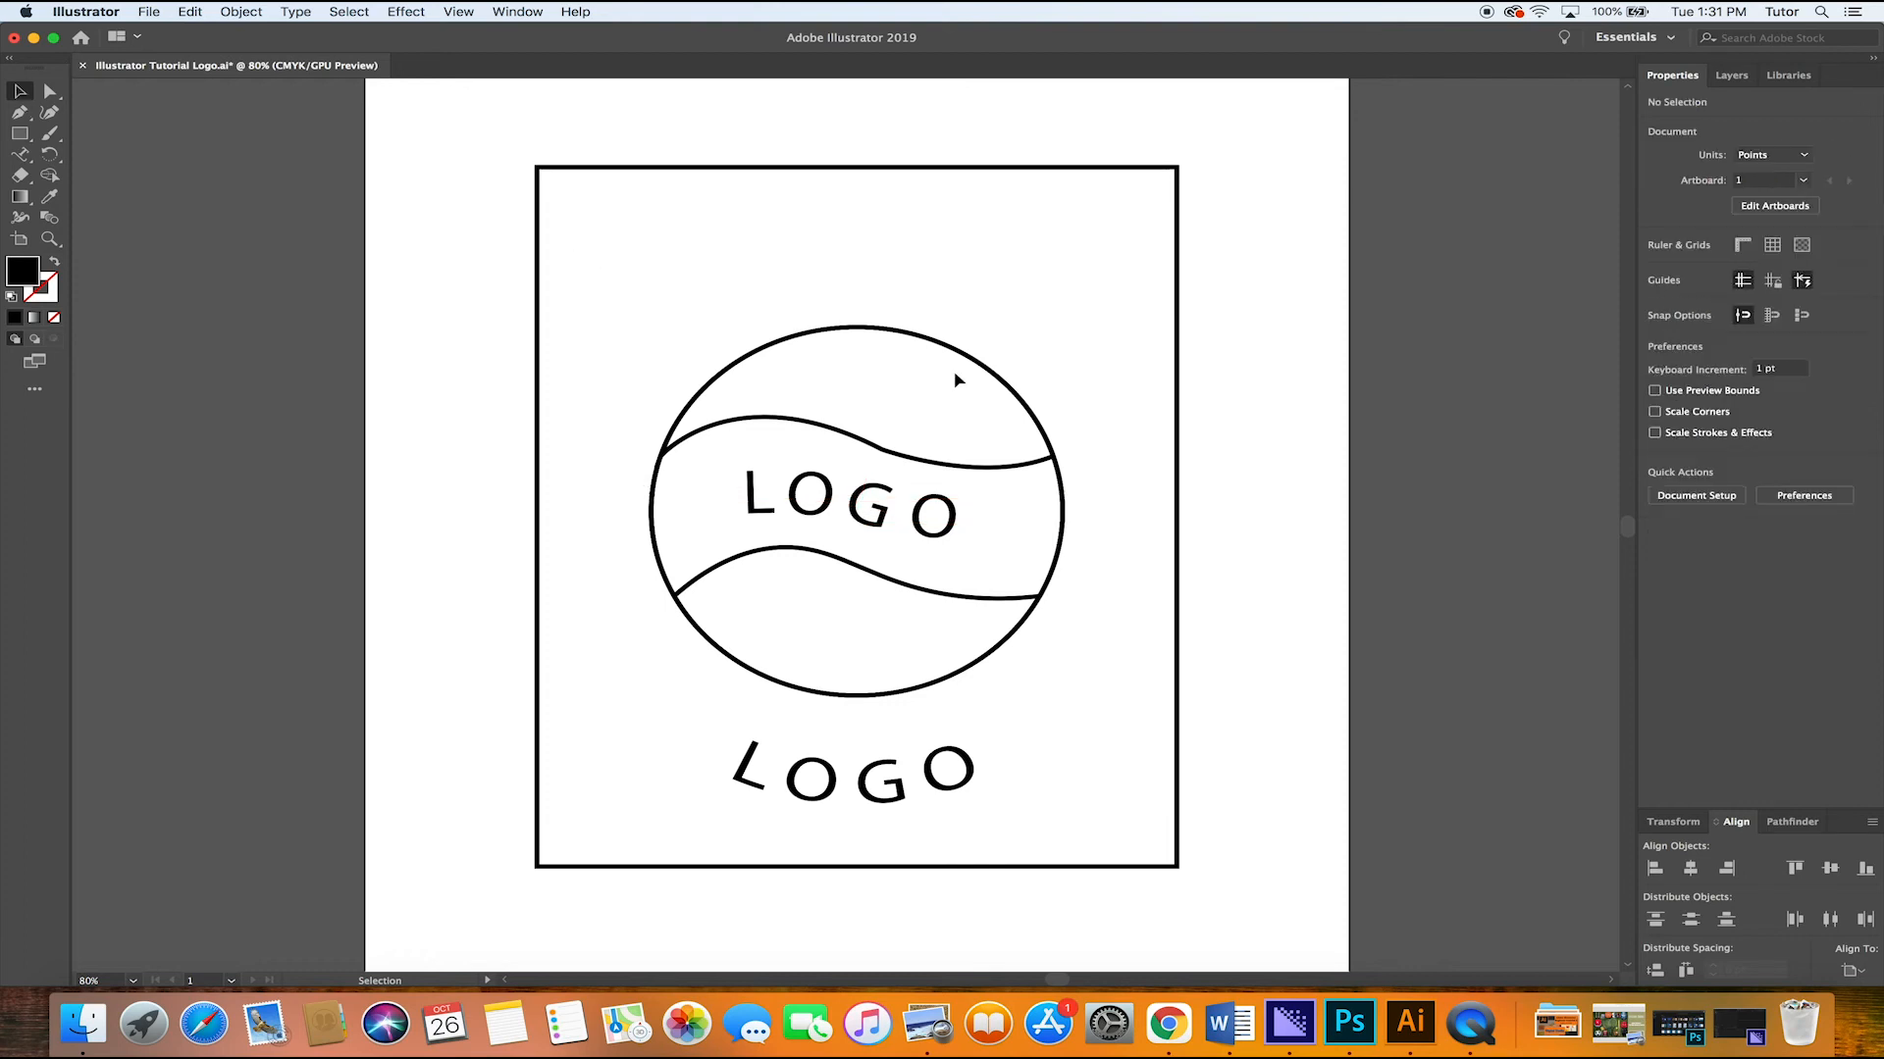
Try caps, superscript, subscript, underline and strikethrough on the LOGO text inside the circle, and clear all of them
click(20, 154)
double_click(849, 498)
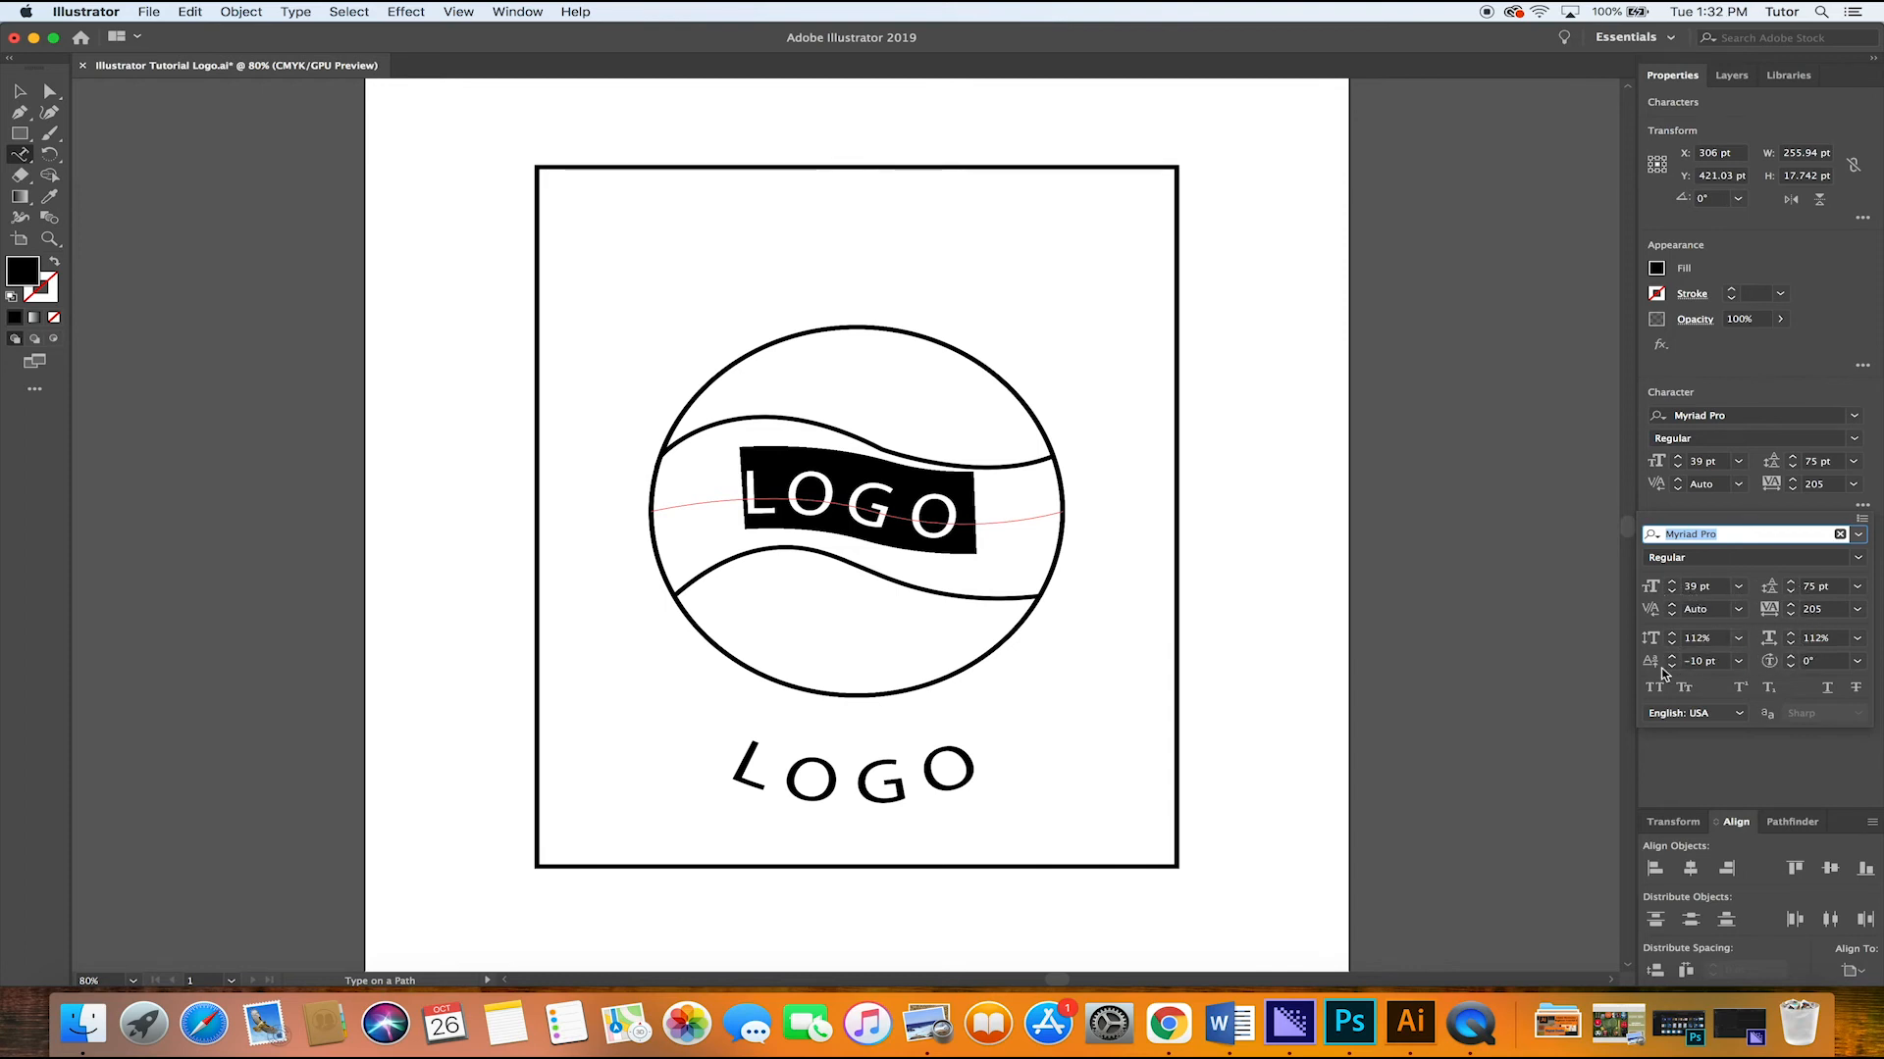
click(1659, 691)
click(1694, 690)
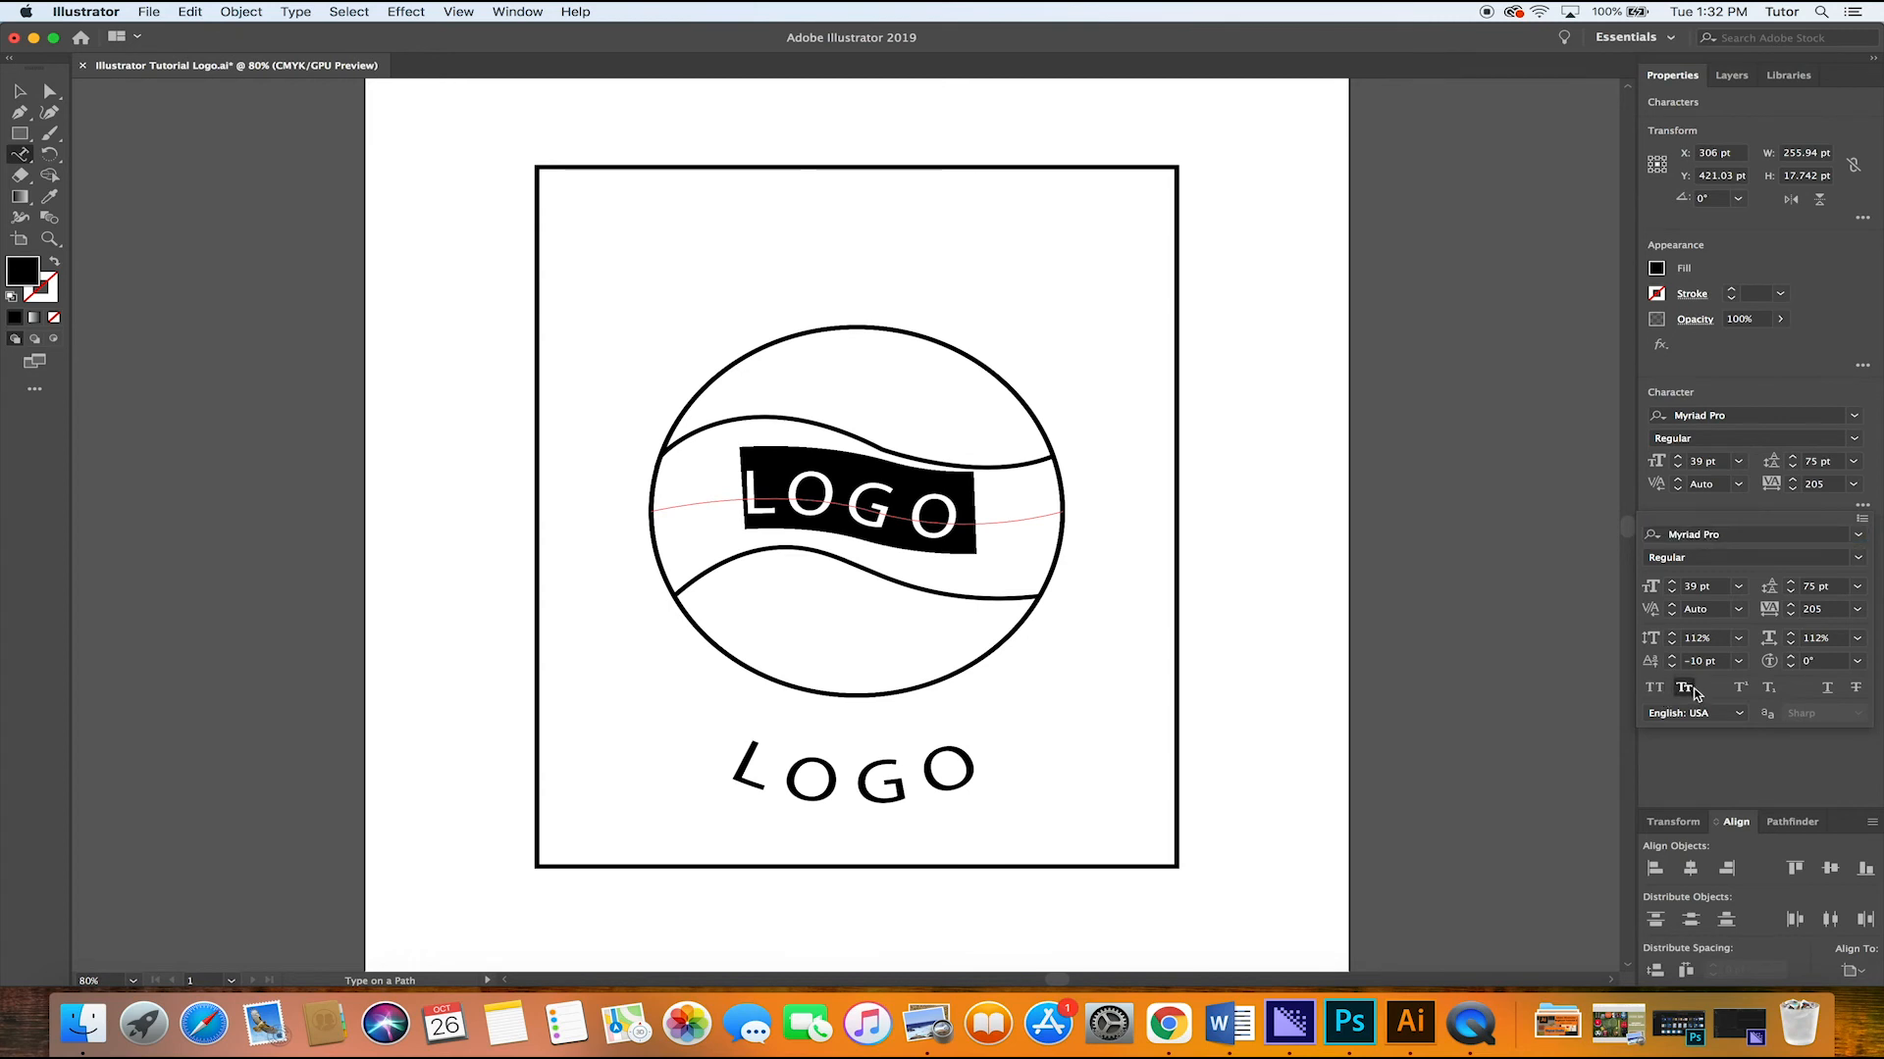
click(1658, 690)
click(1740, 688)
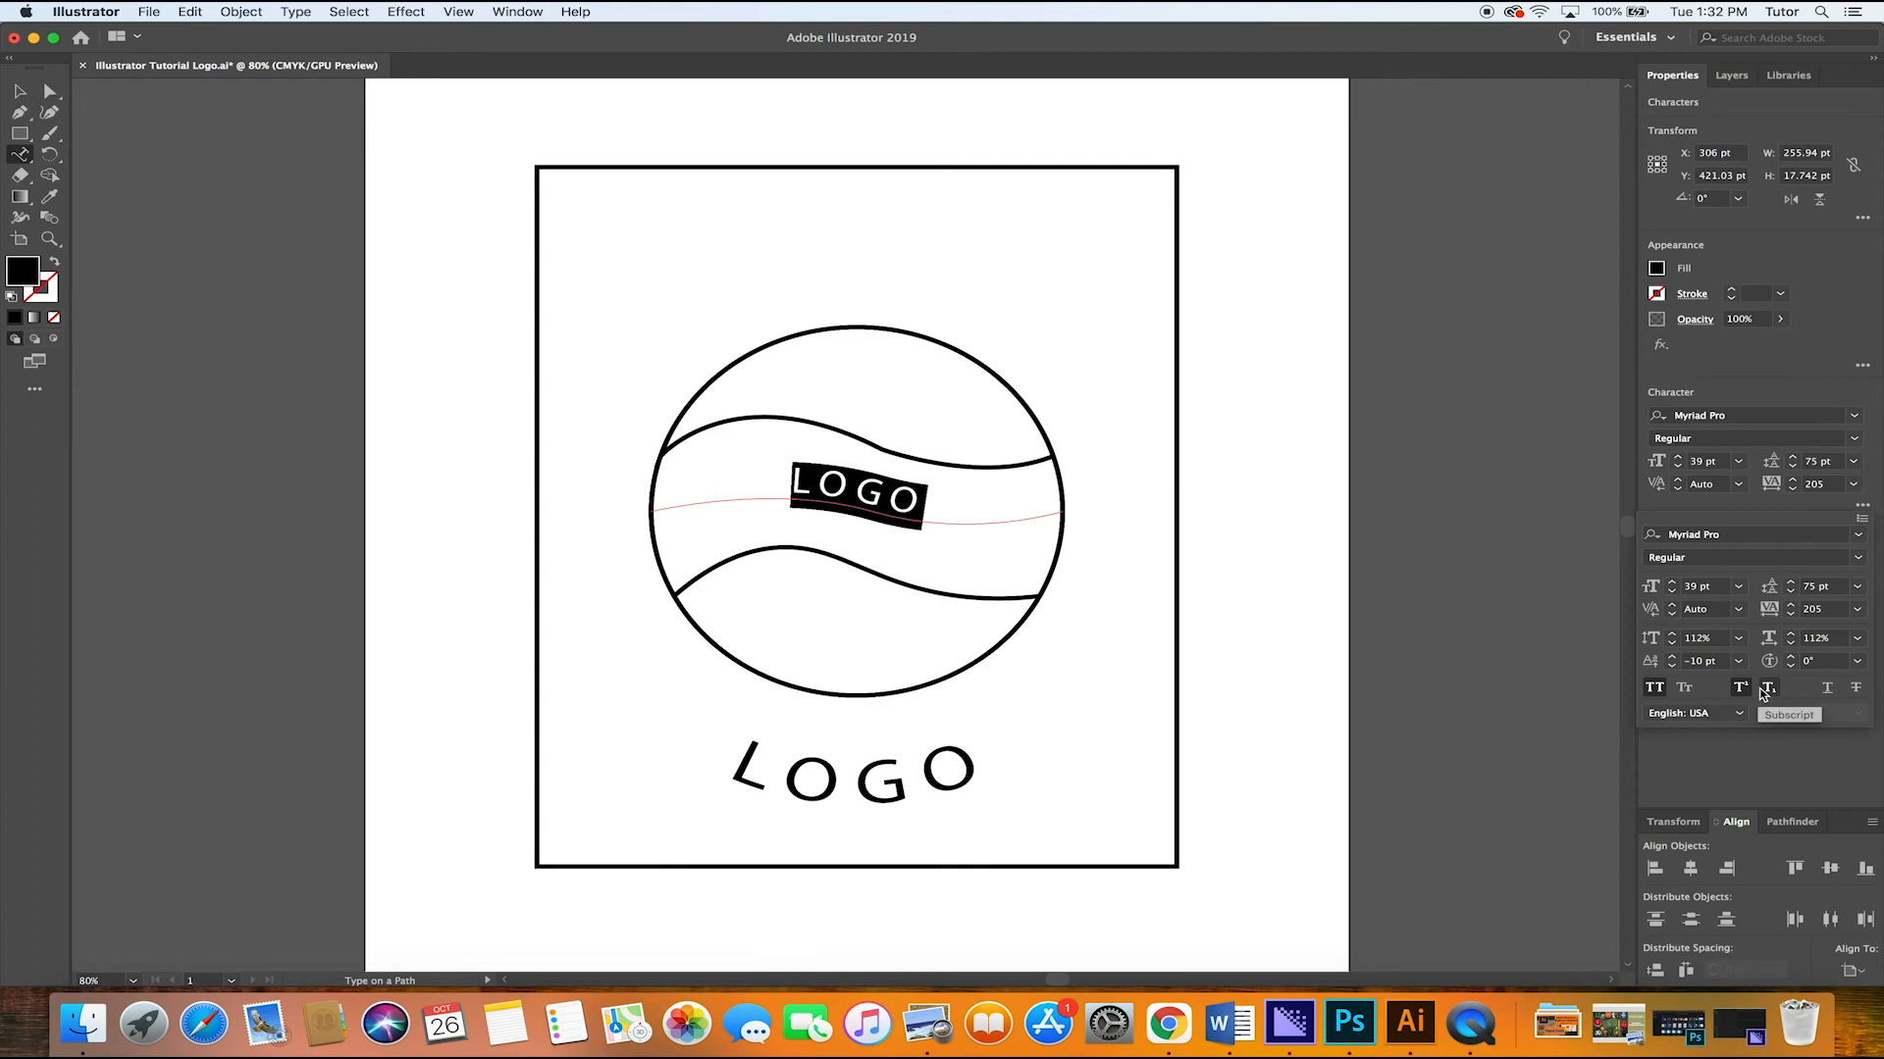
click(1769, 689)
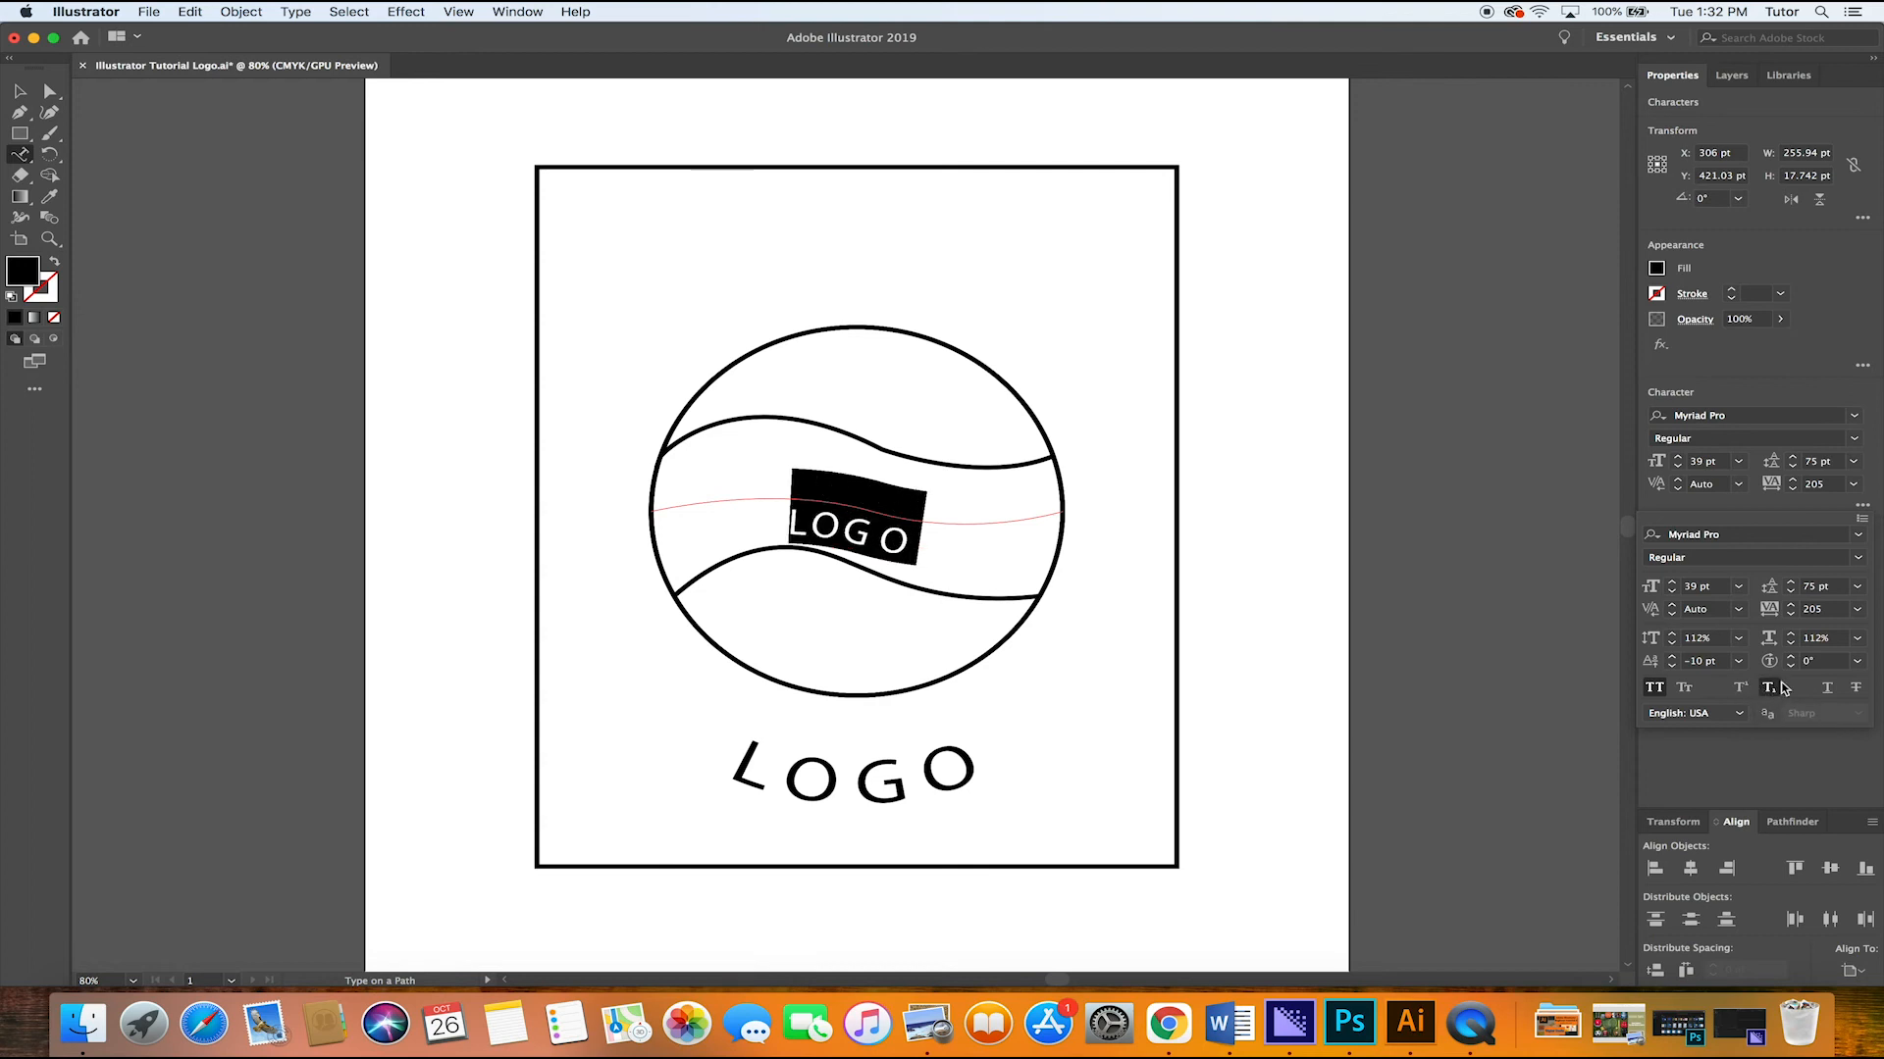
click(1826, 688)
click(1855, 689)
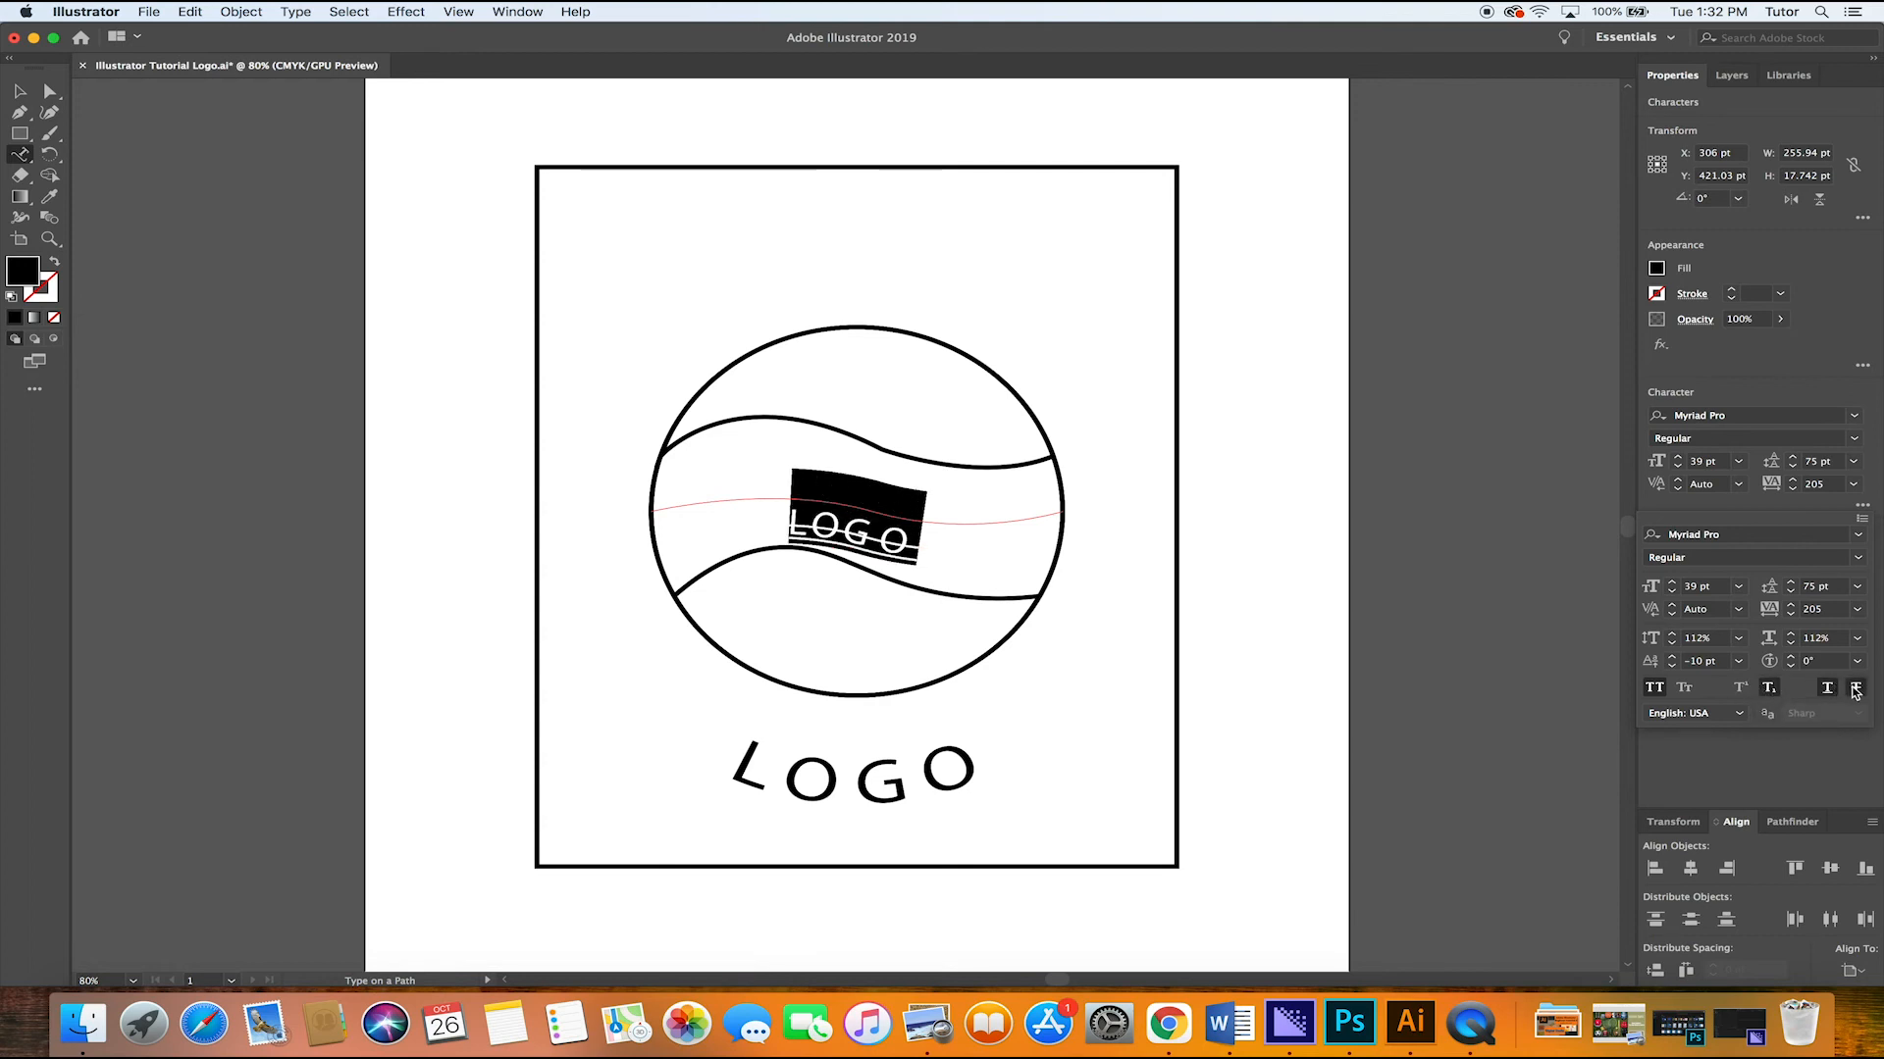
click(1855, 689)
click(1827, 687)
click(1768, 689)
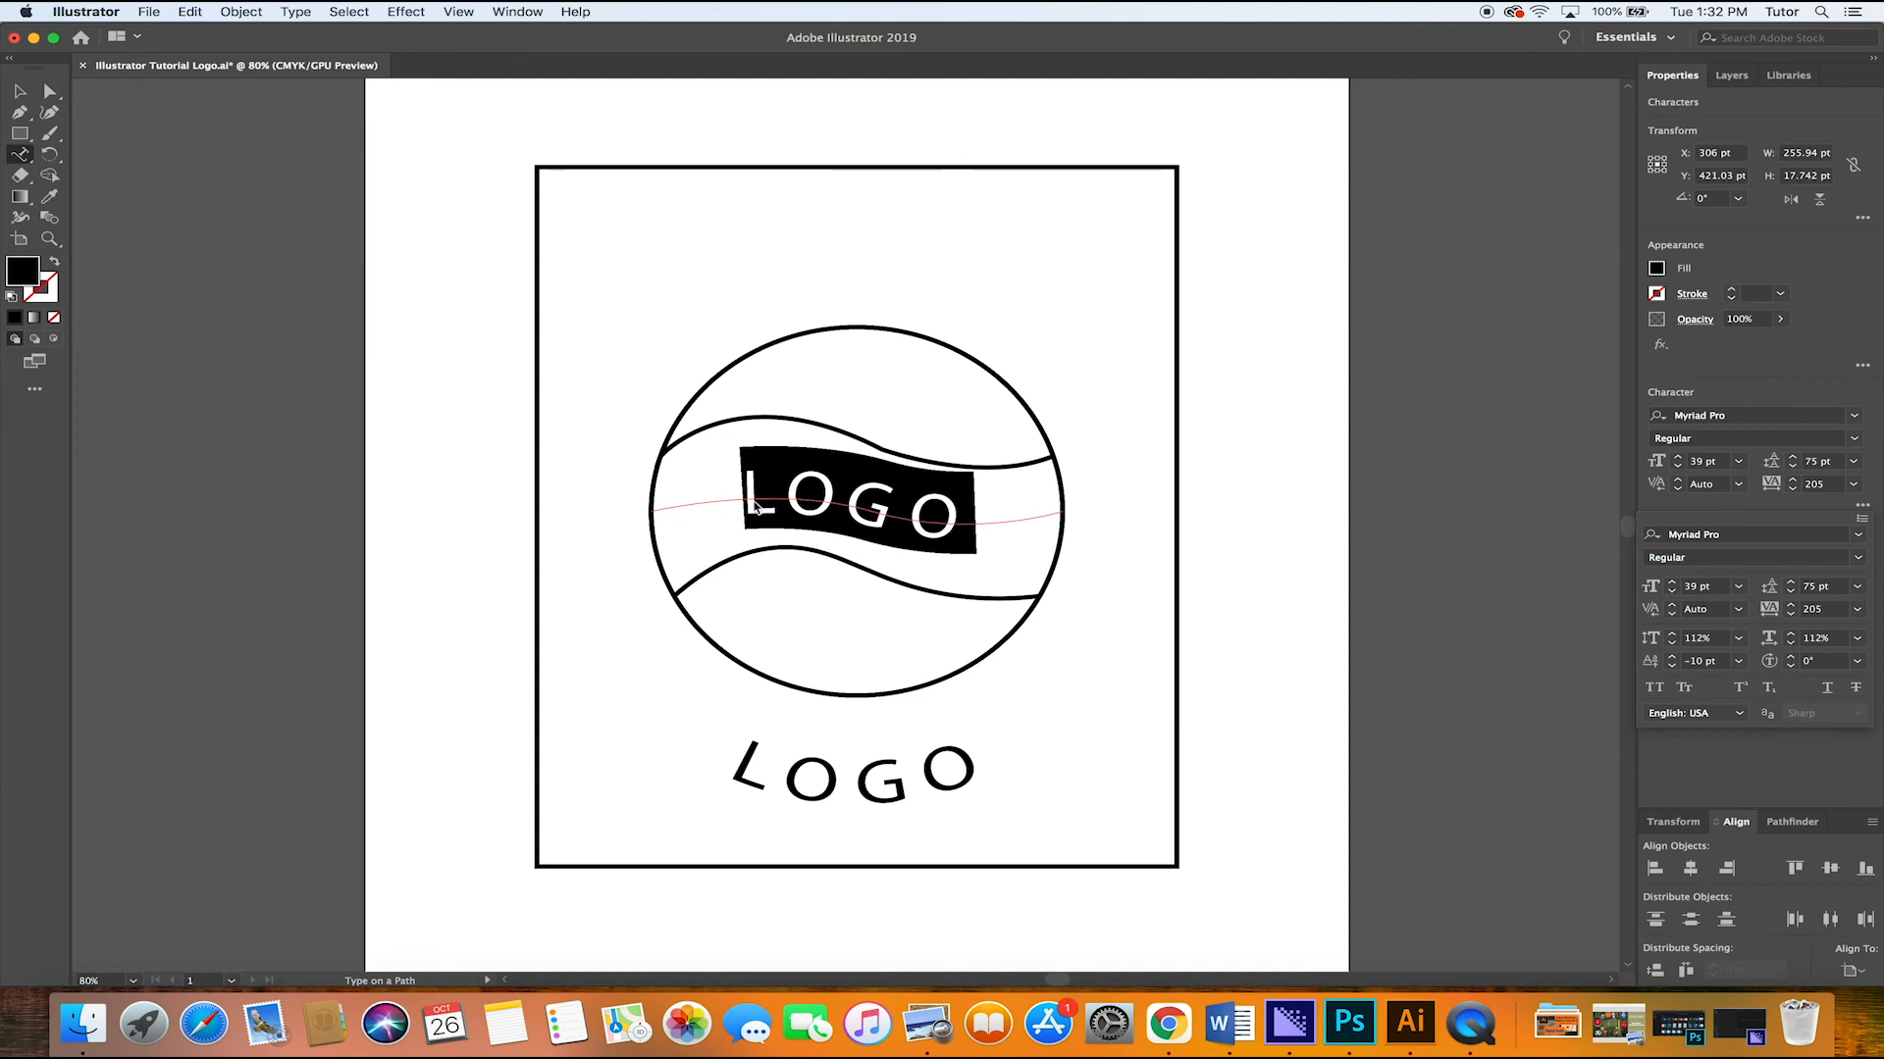
Set the baseline shift of the LOGO text inside the circle to 0 pt and deselect the text
click(1674, 659)
click(1673, 658)
click(1673, 658)
click(1674, 658)
click(1673, 658)
click(1673, 658)
click(1673, 657)
click(1673, 657)
click(1673, 657)
click(1673, 658)
click(1672, 657)
click(1672, 665)
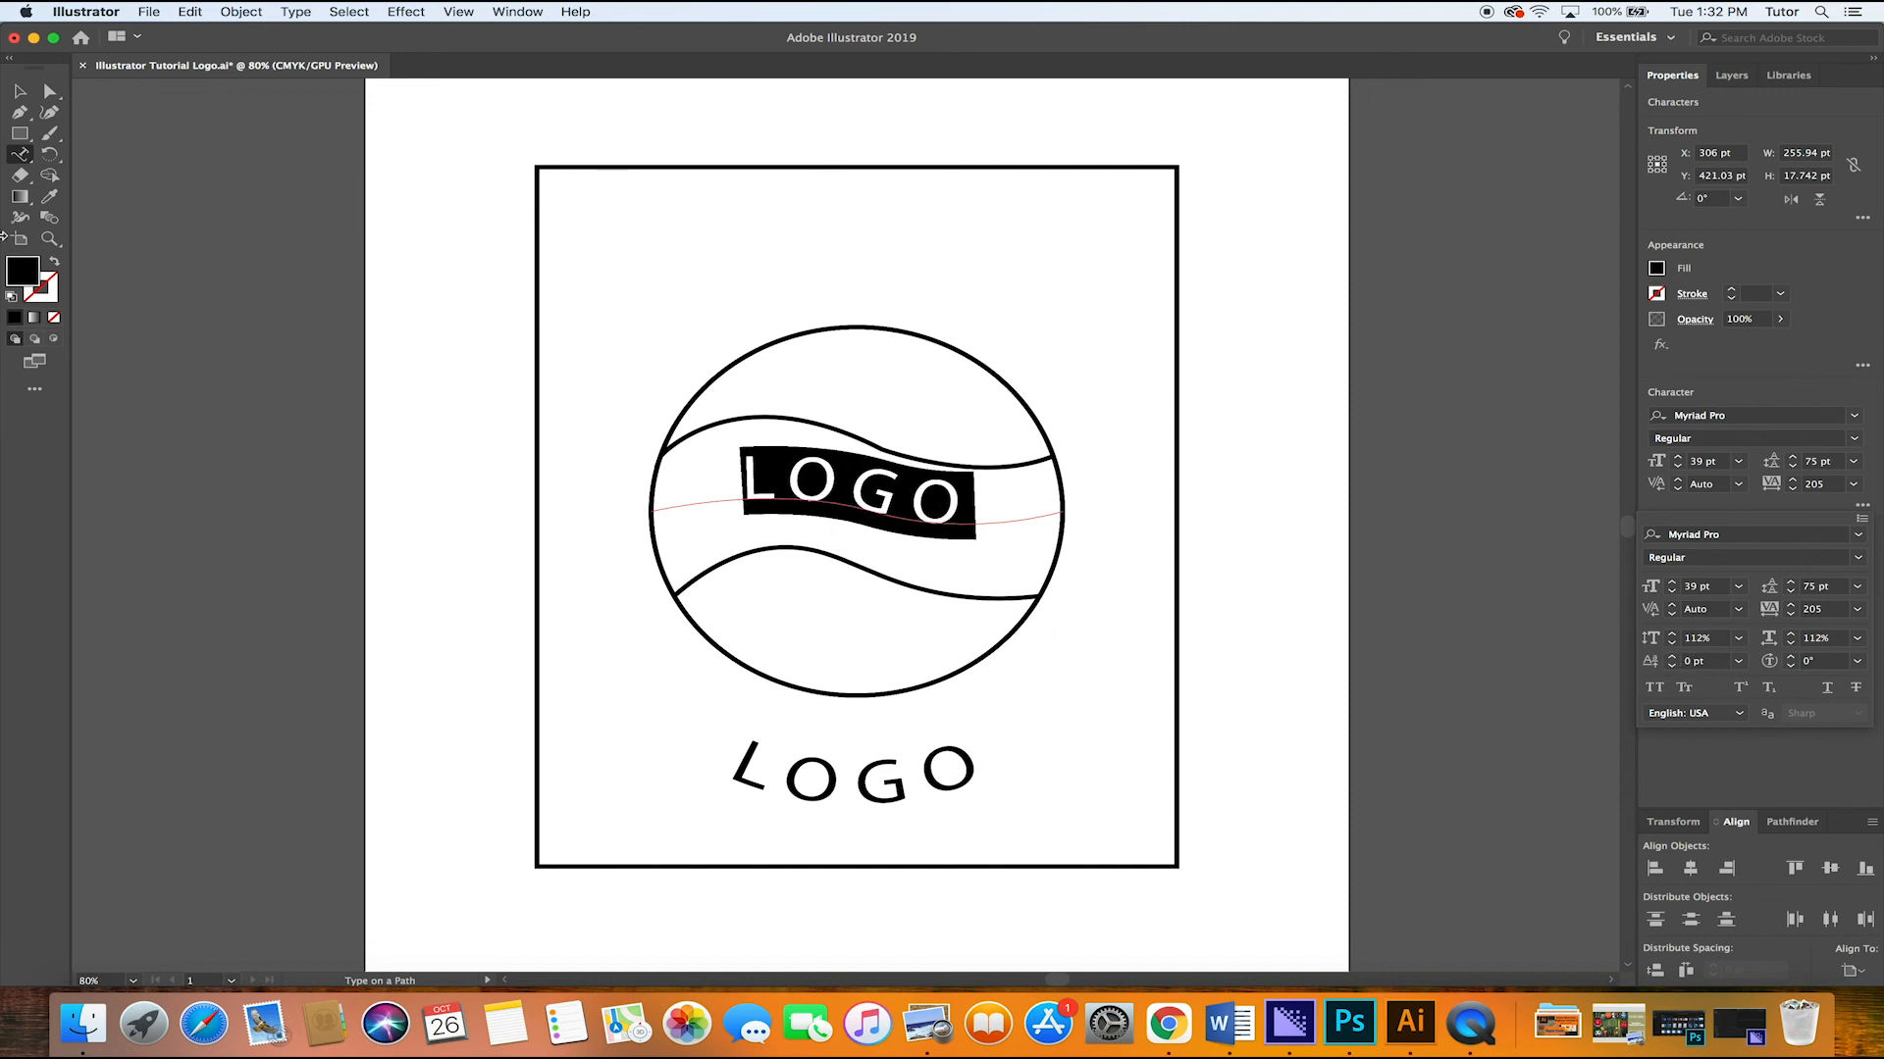
click(682, 268)
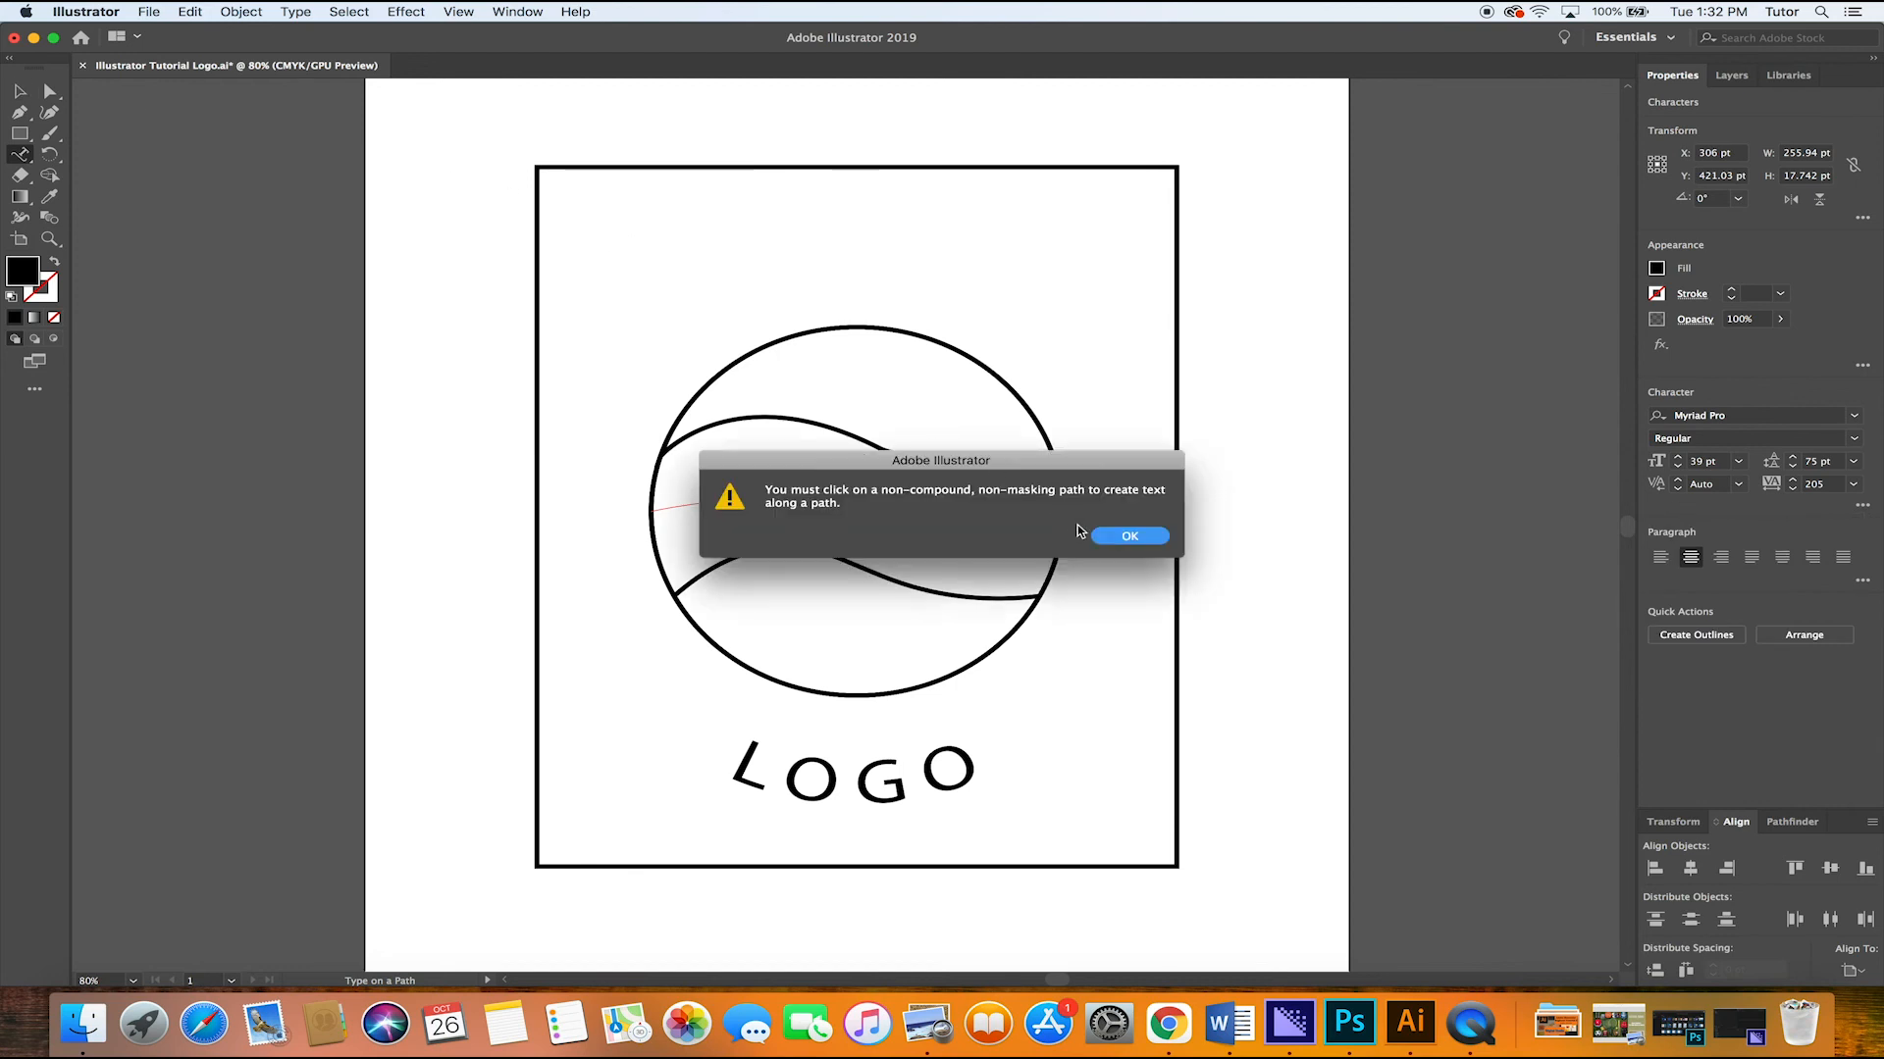
click(1115, 538)
click(22, 90)
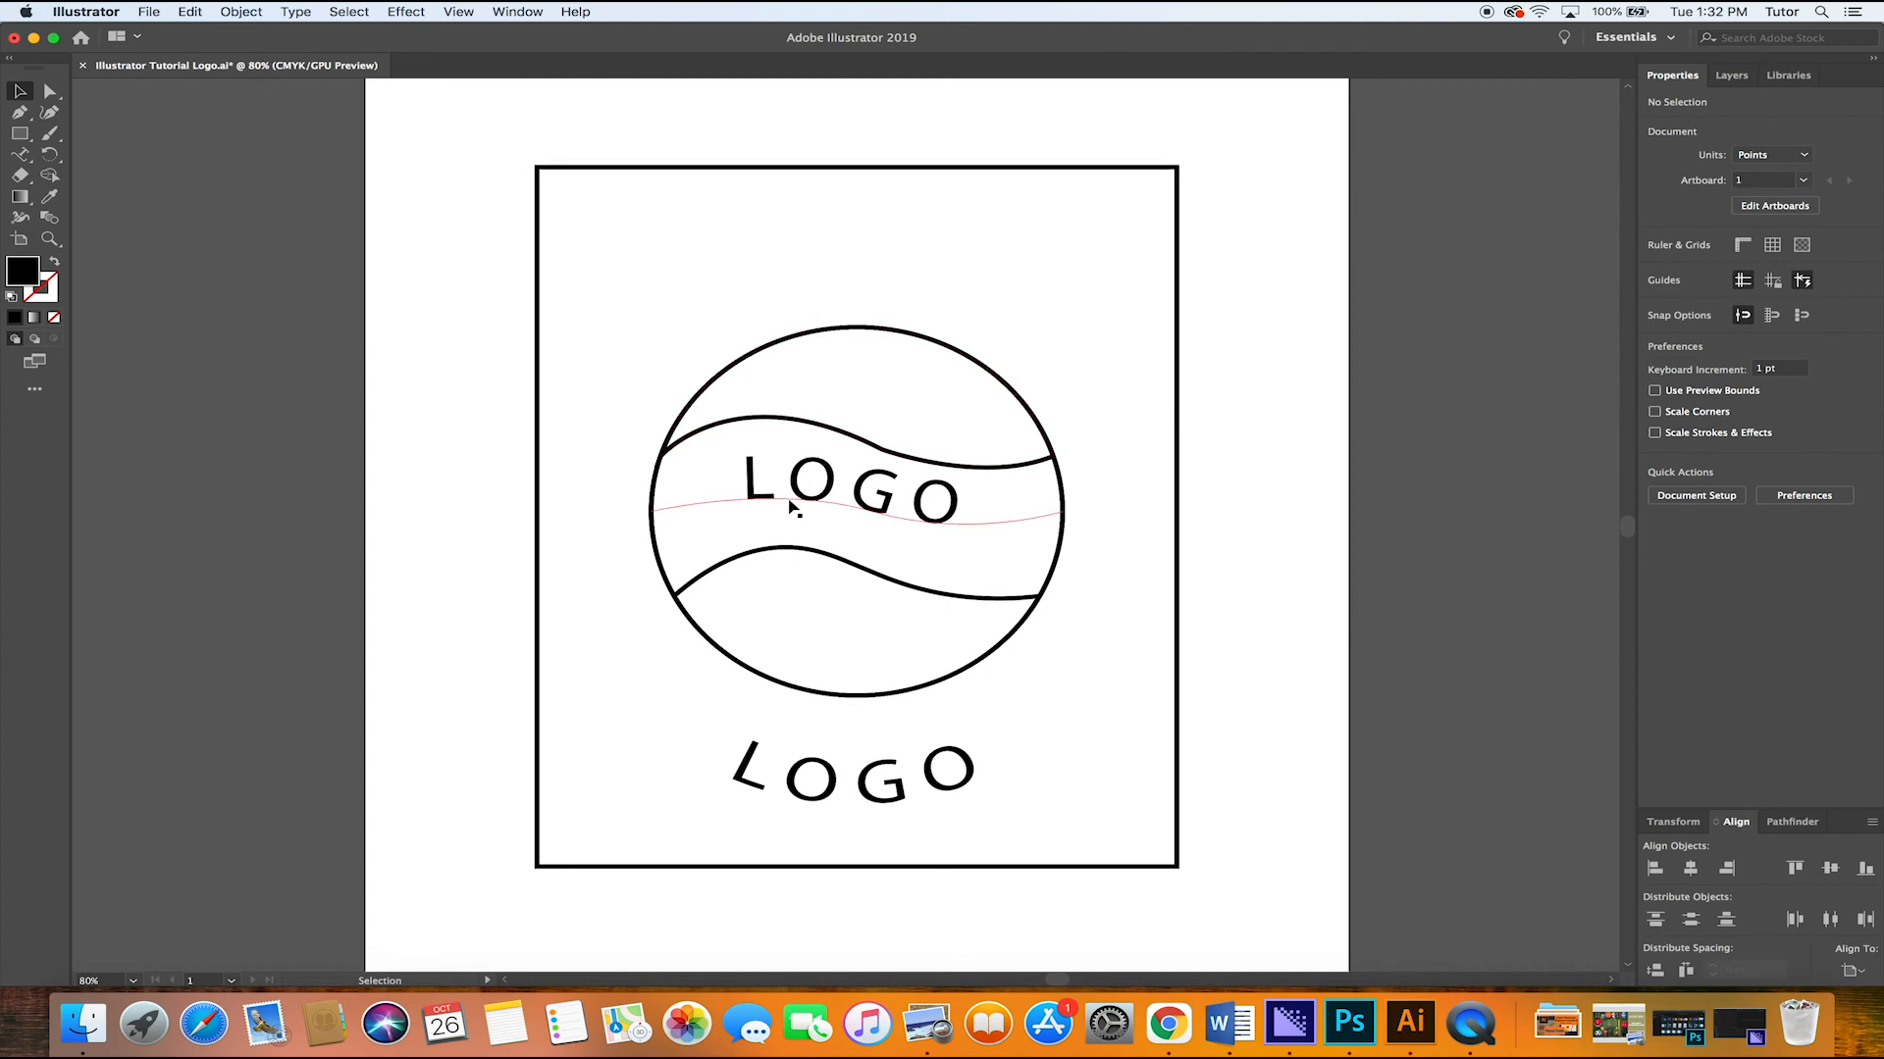
Set the baseline shift of the LOGO text inside the circle to -12 pt and deselect the text
click(19, 154)
double_click(865, 488)
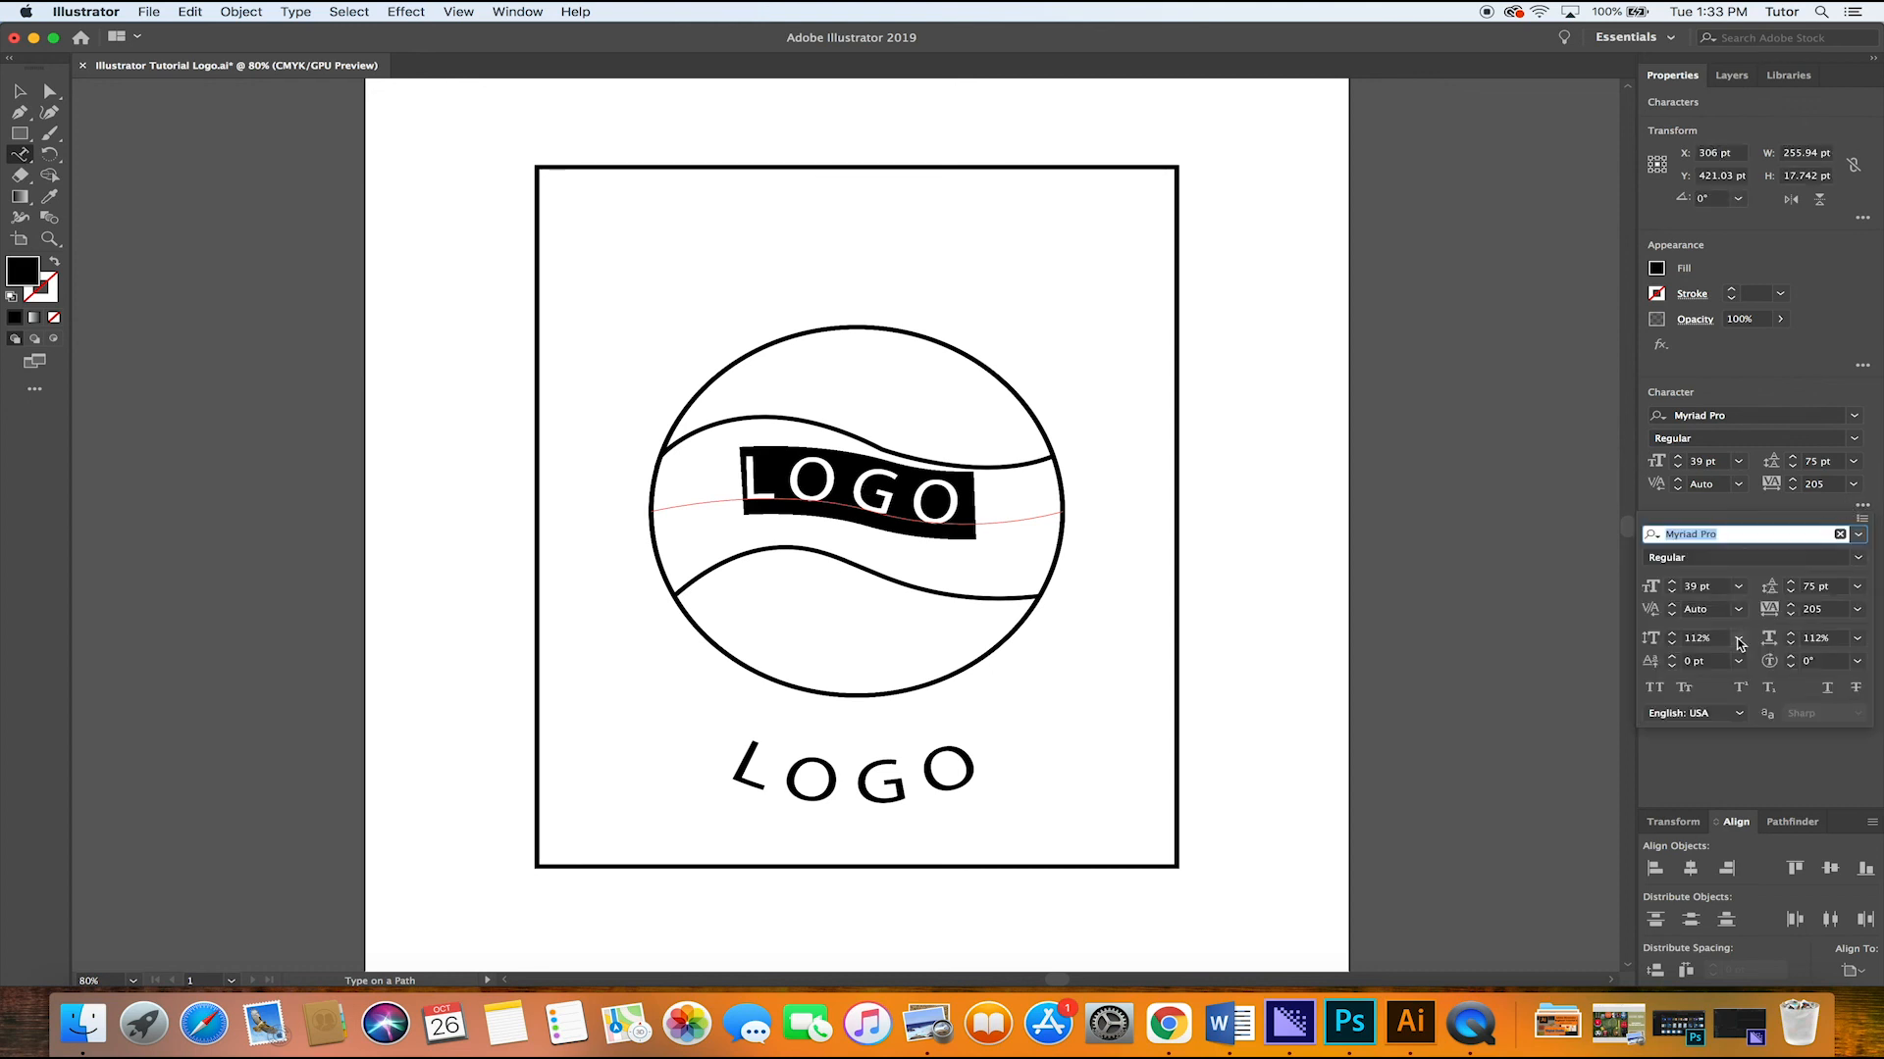
click(1672, 665)
click(1672, 665)
click(1672, 665)
click(1672, 665)
click(1672, 666)
click(1671, 665)
click(1672, 665)
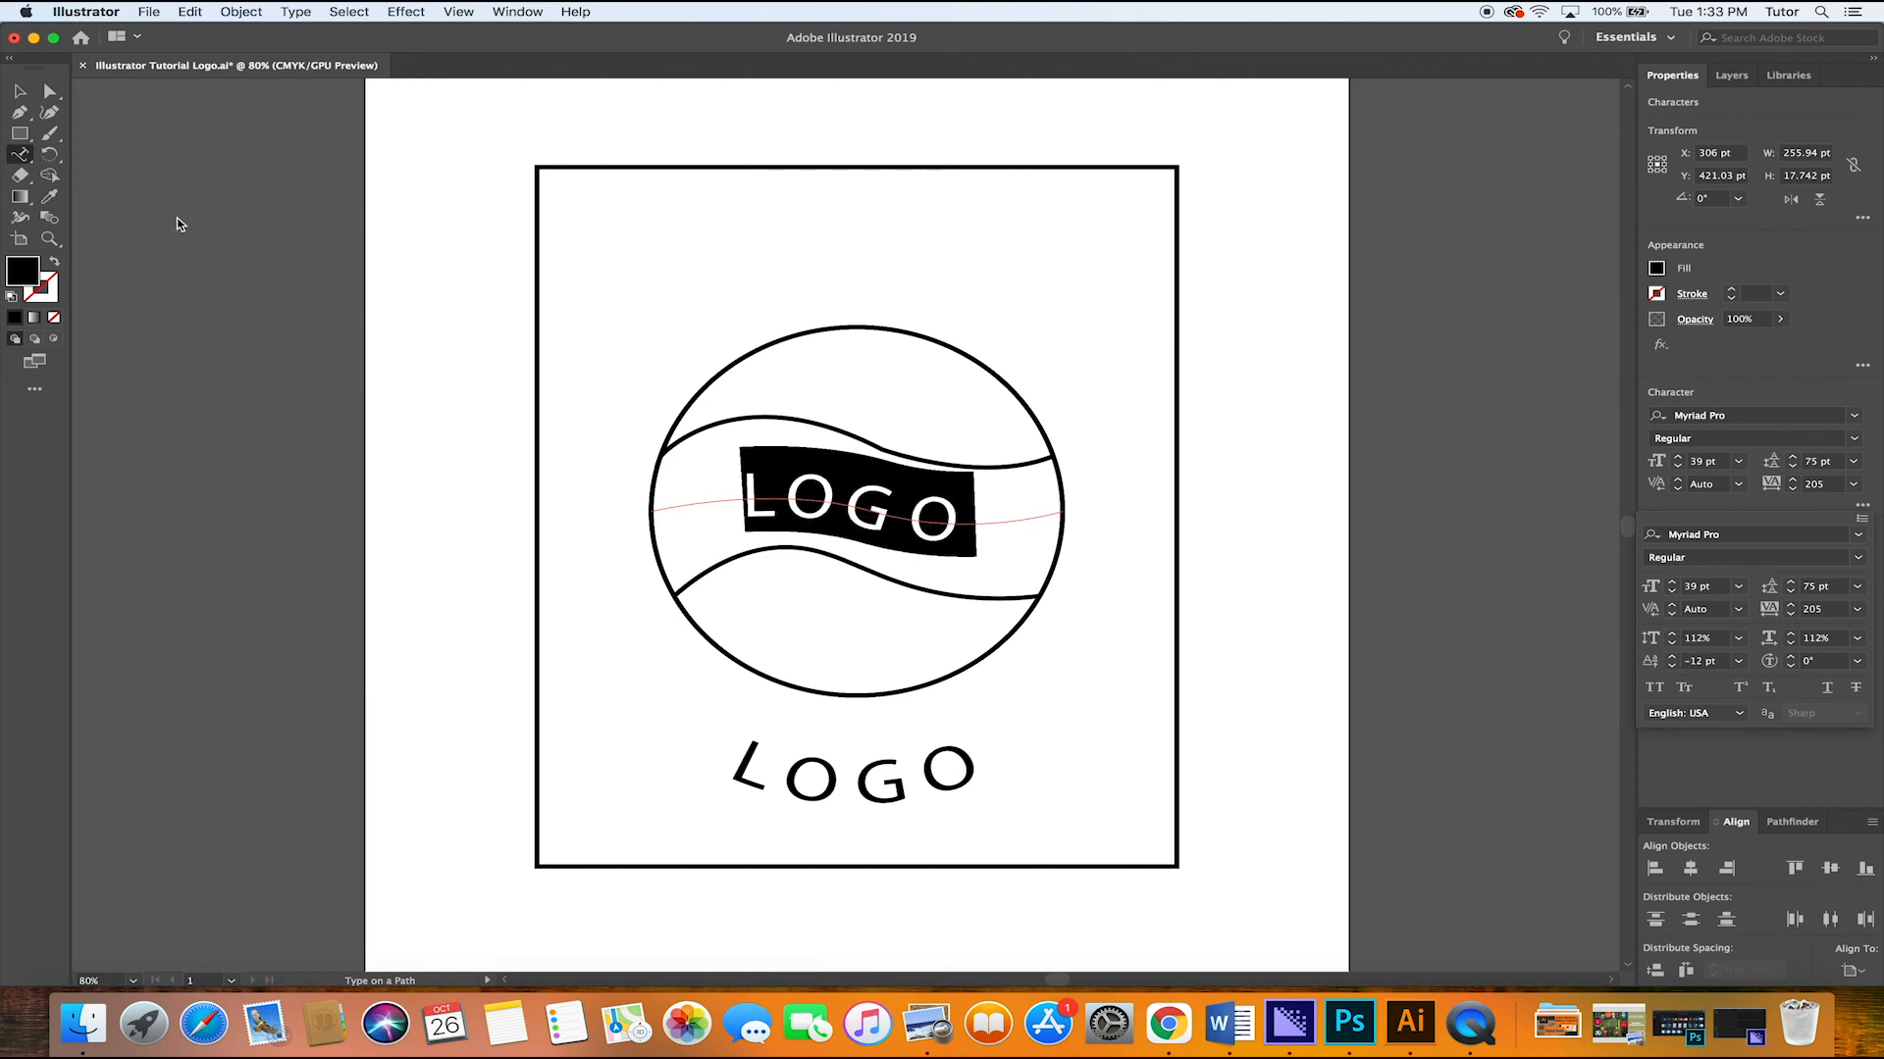
click(625, 249)
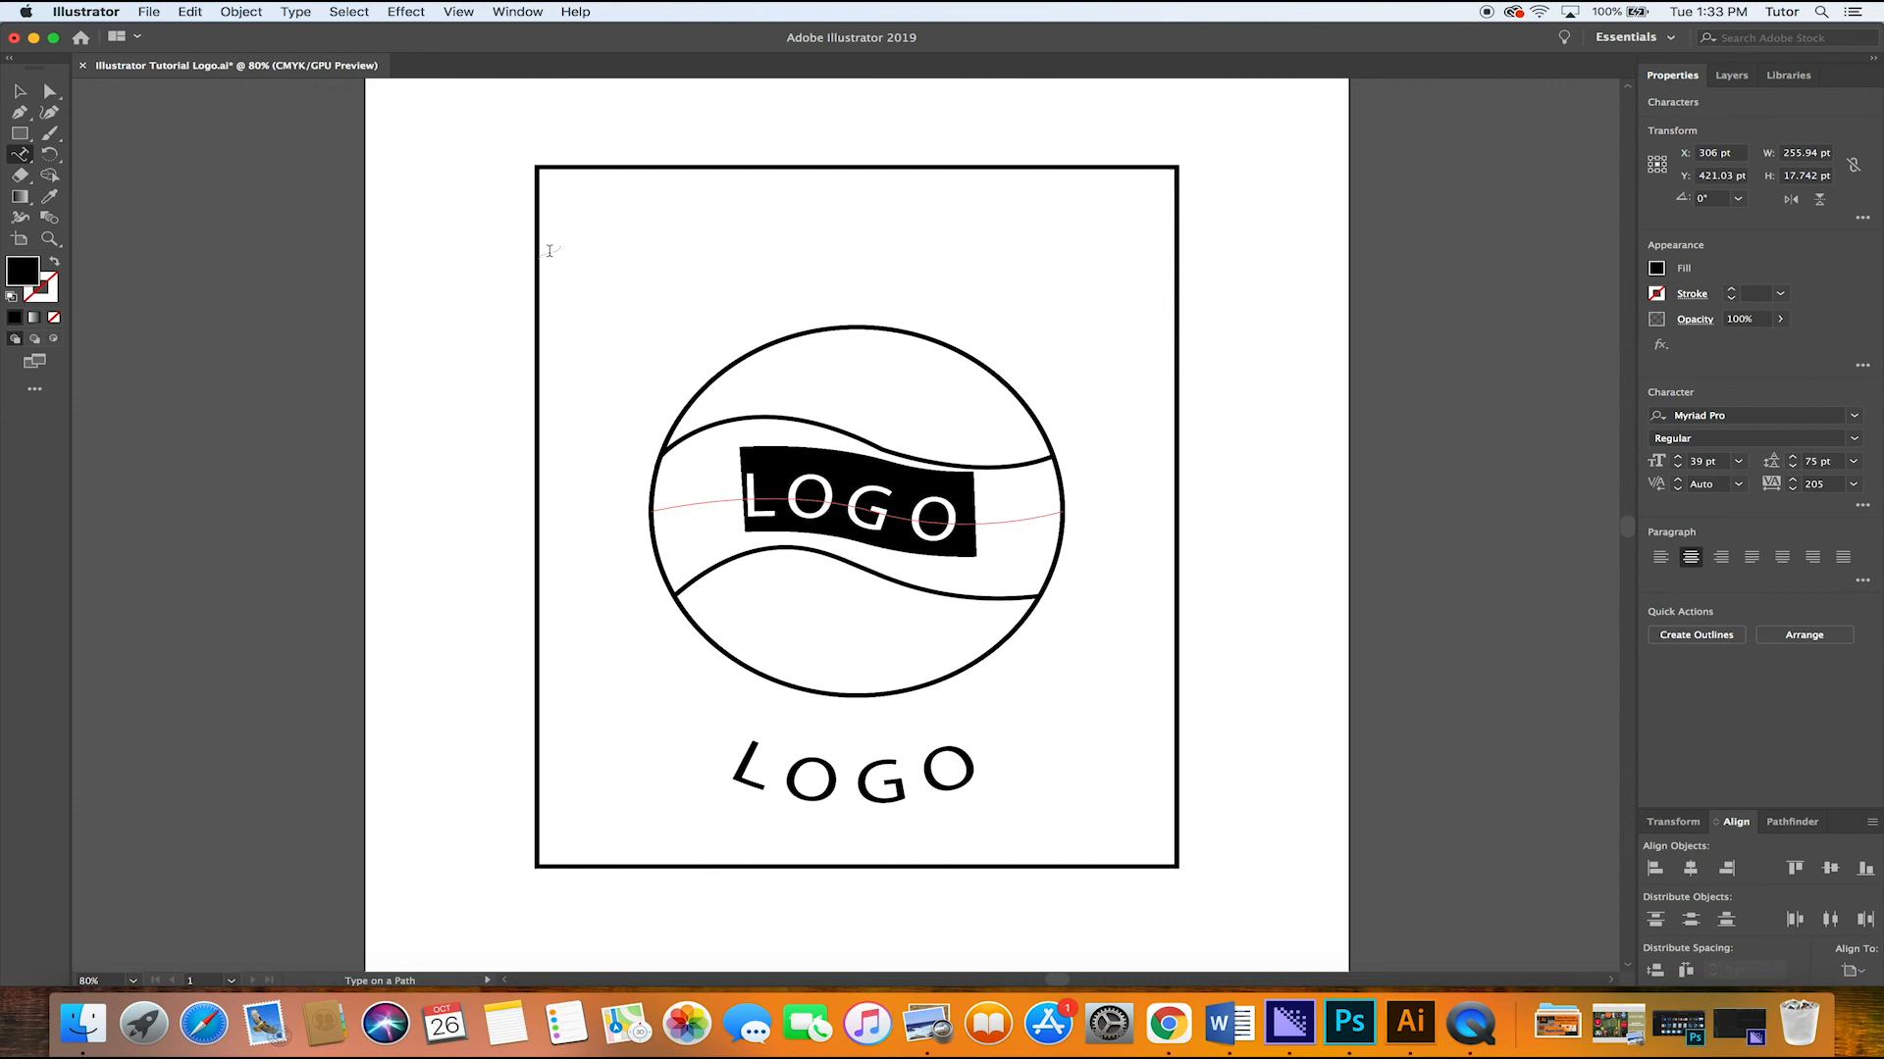
key(Escape)
click(583, 203)
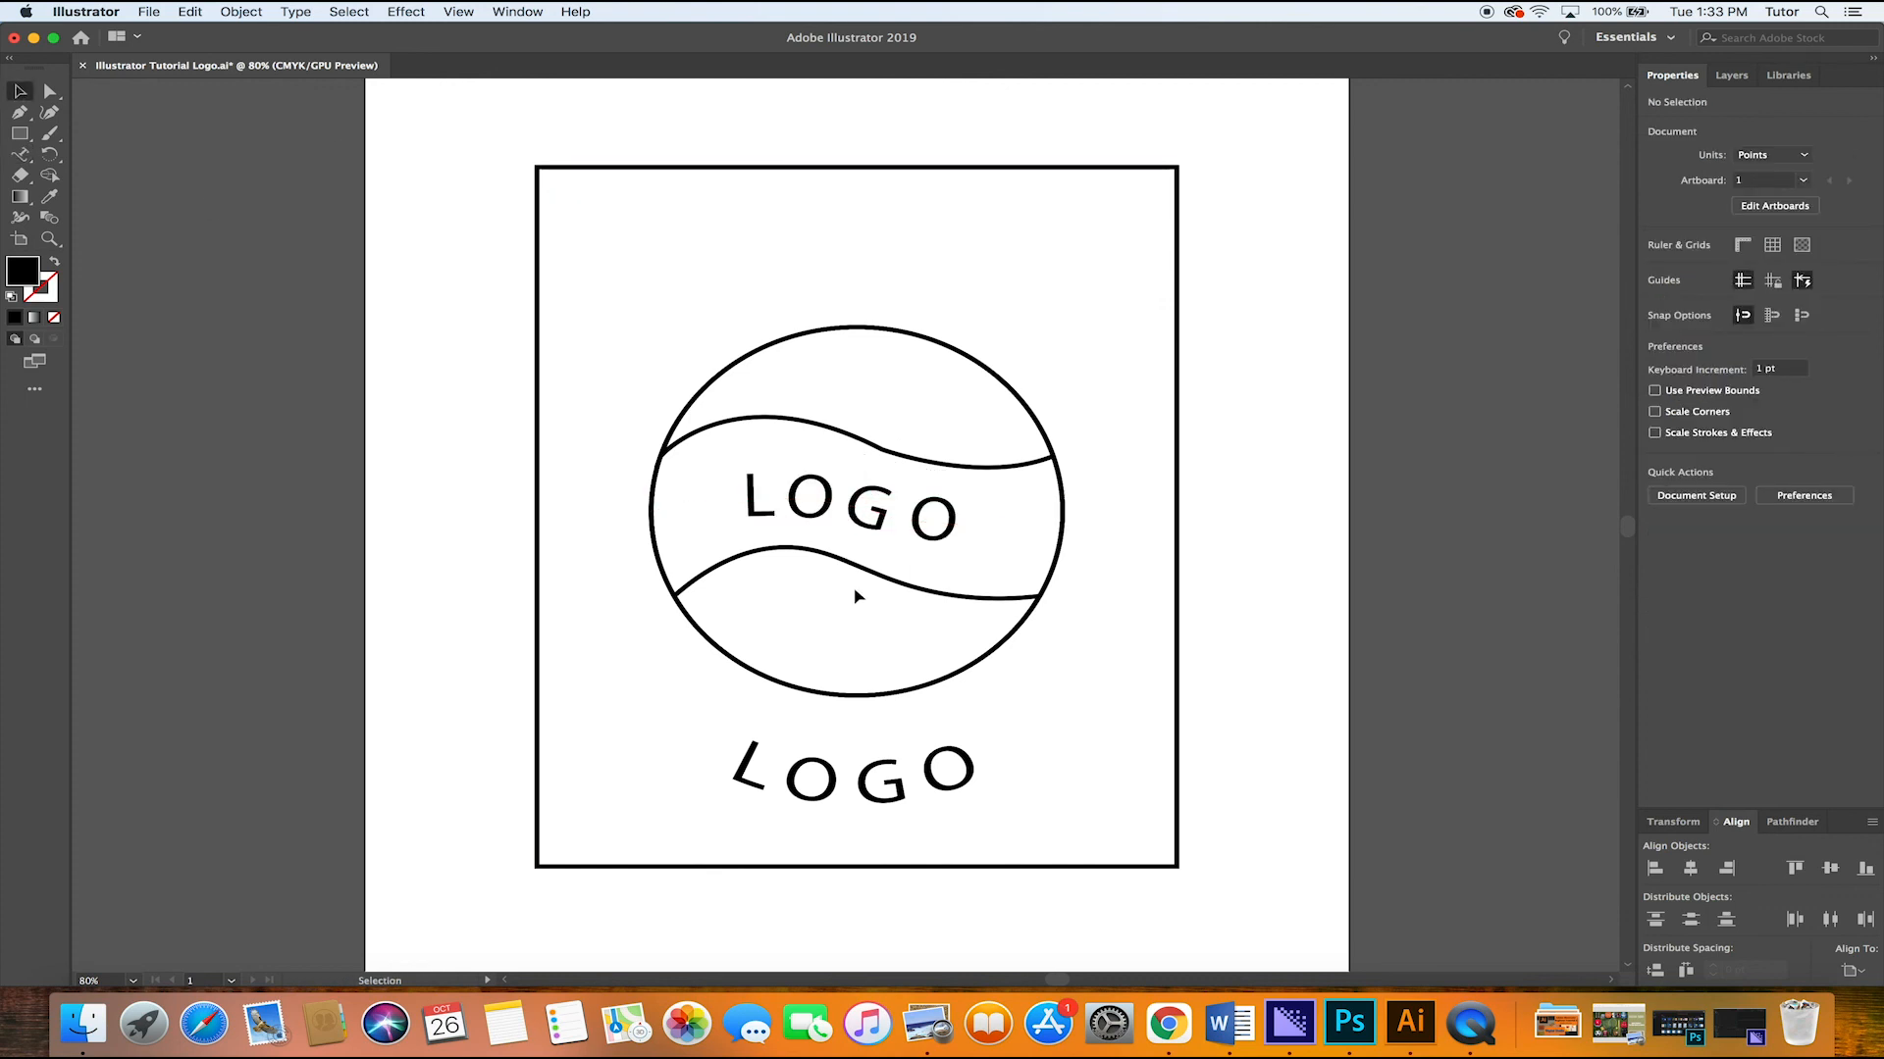
Select the LOGO text object on the wavy path inside the circle
click(21, 154)
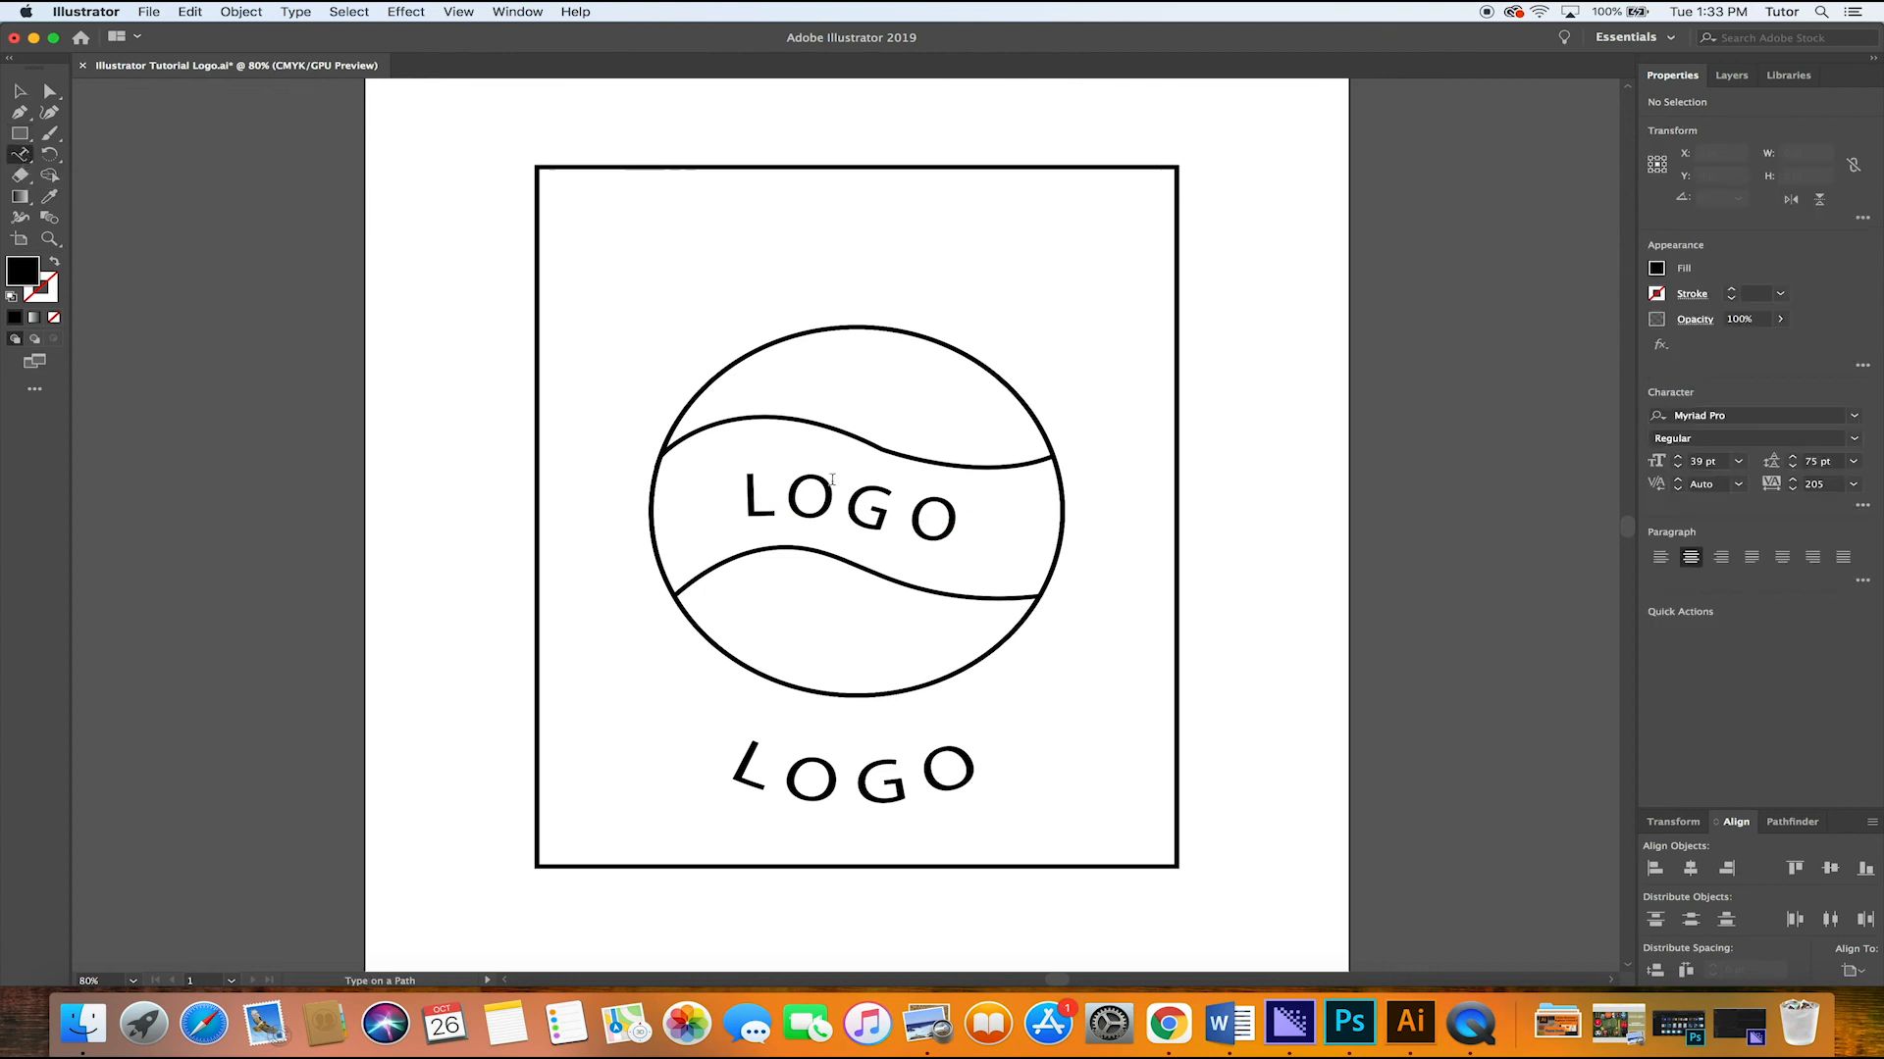
key(v)
click(793, 497)
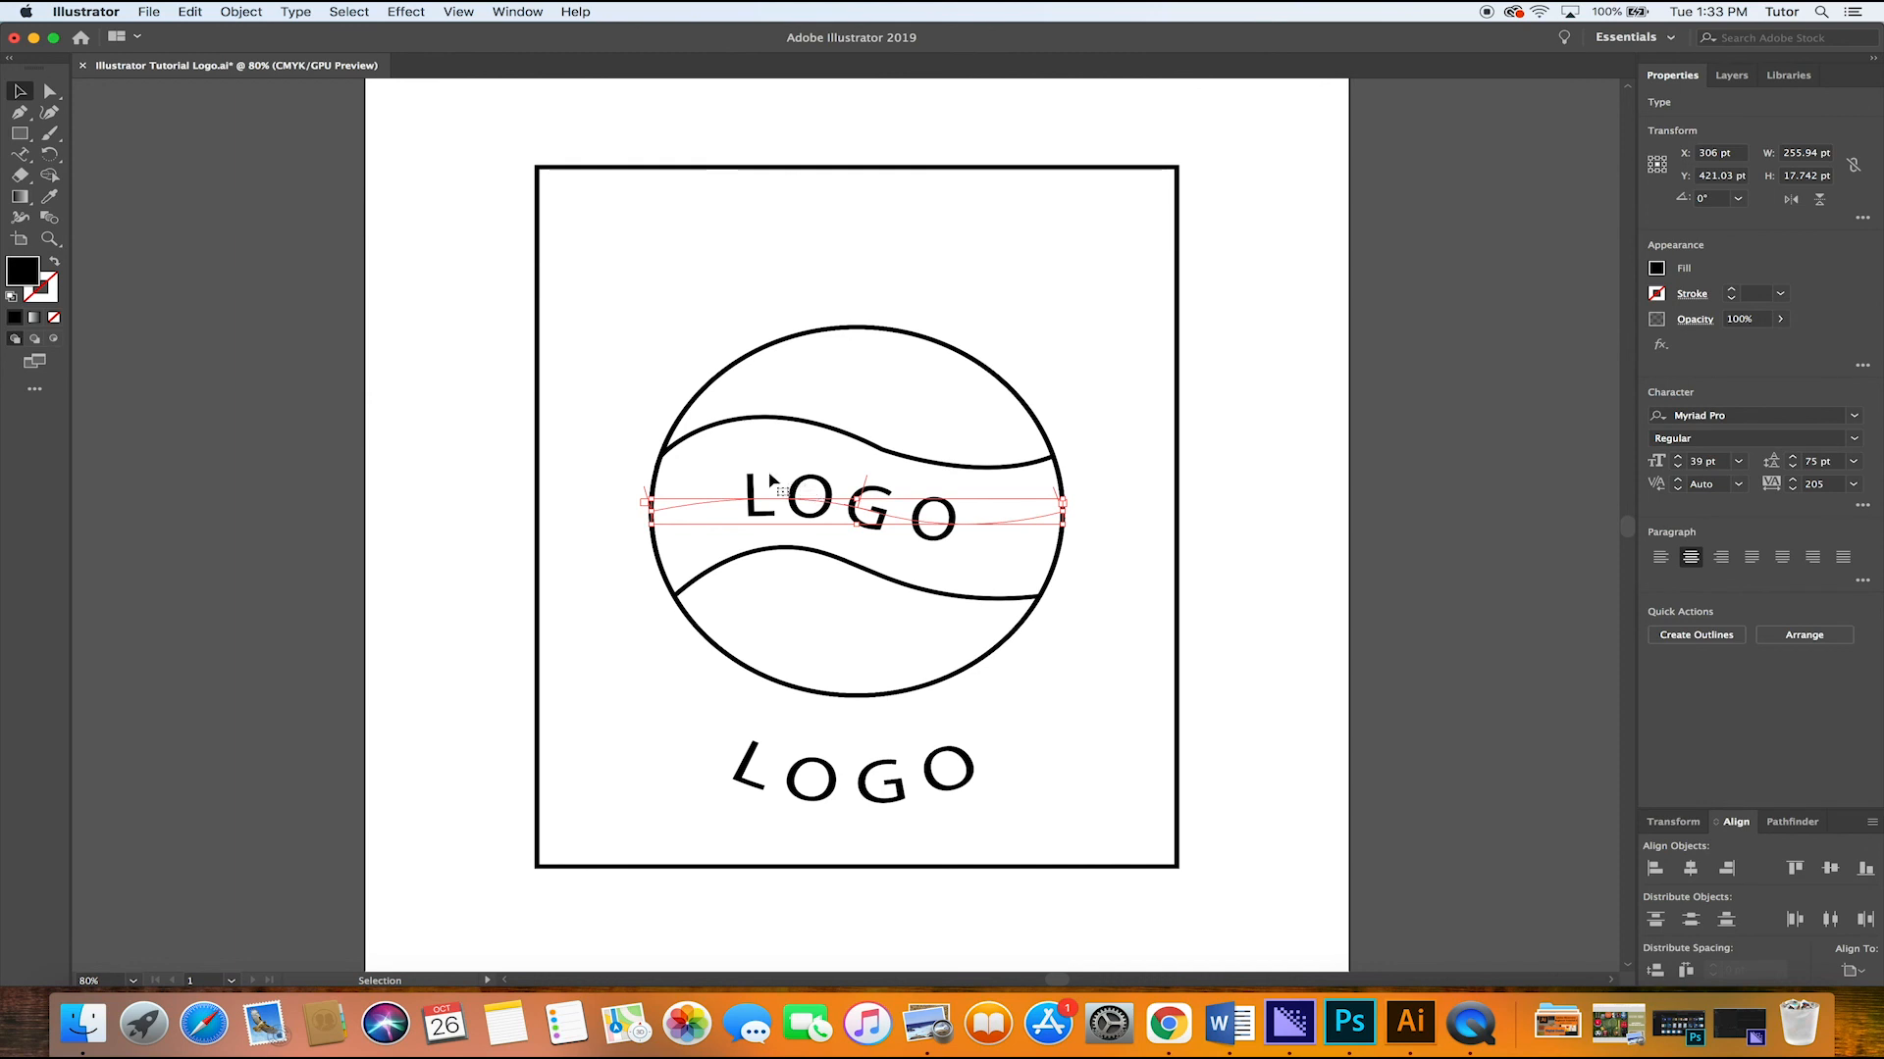
click(263, 349)
click(737, 461)
click(407, 12)
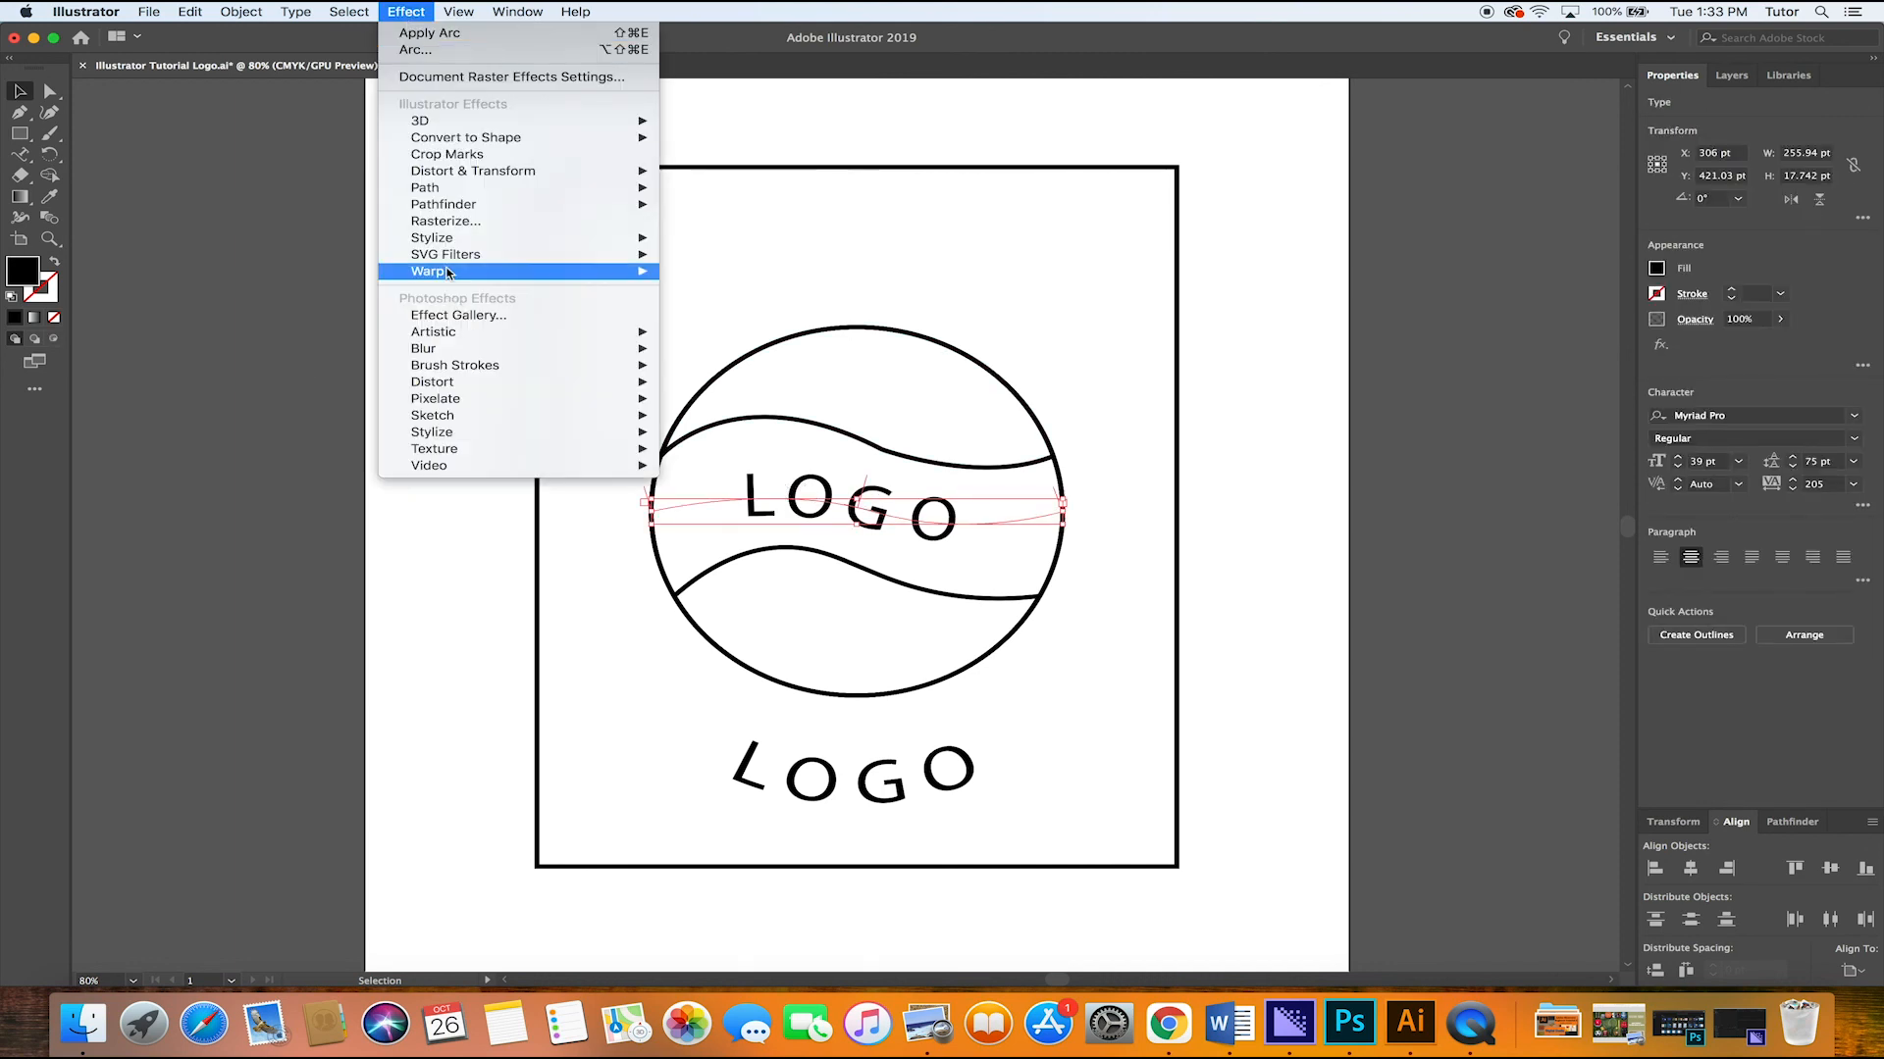
mouse_move(458, 277)
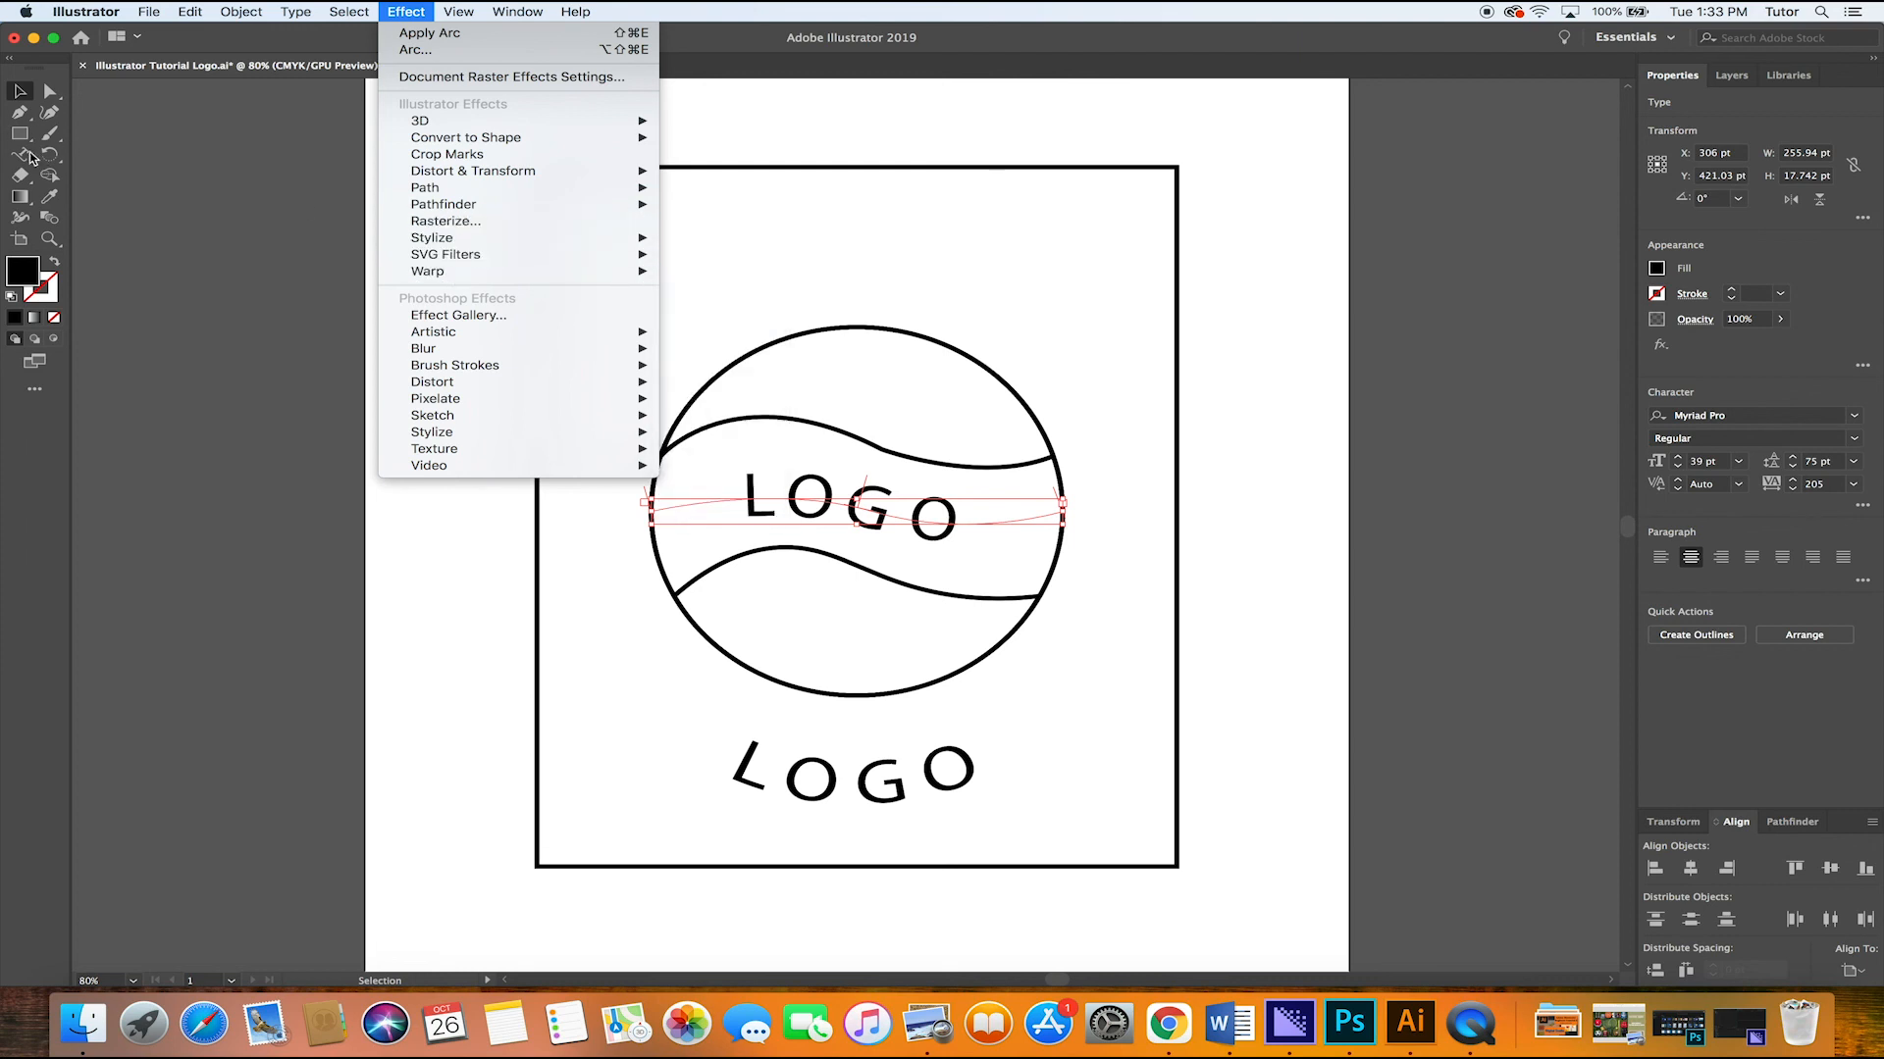
click(17, 96)
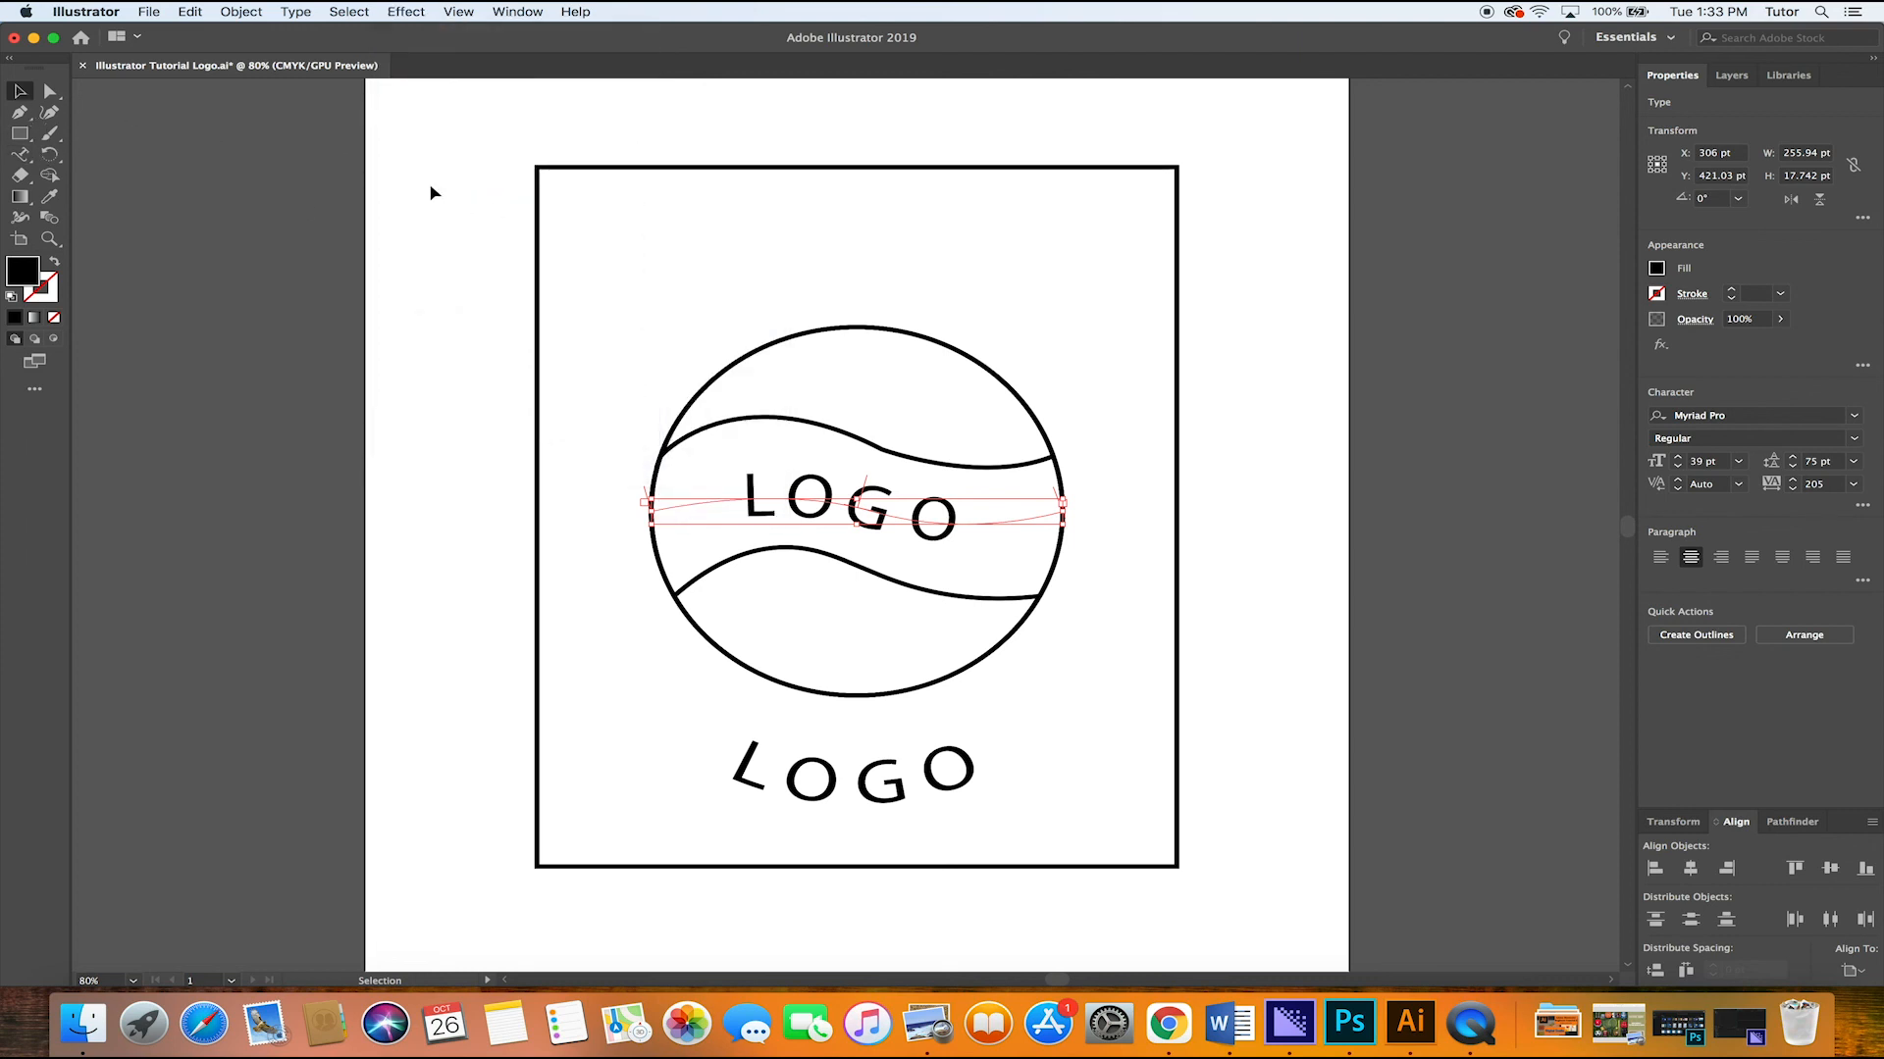
click(702, 333)
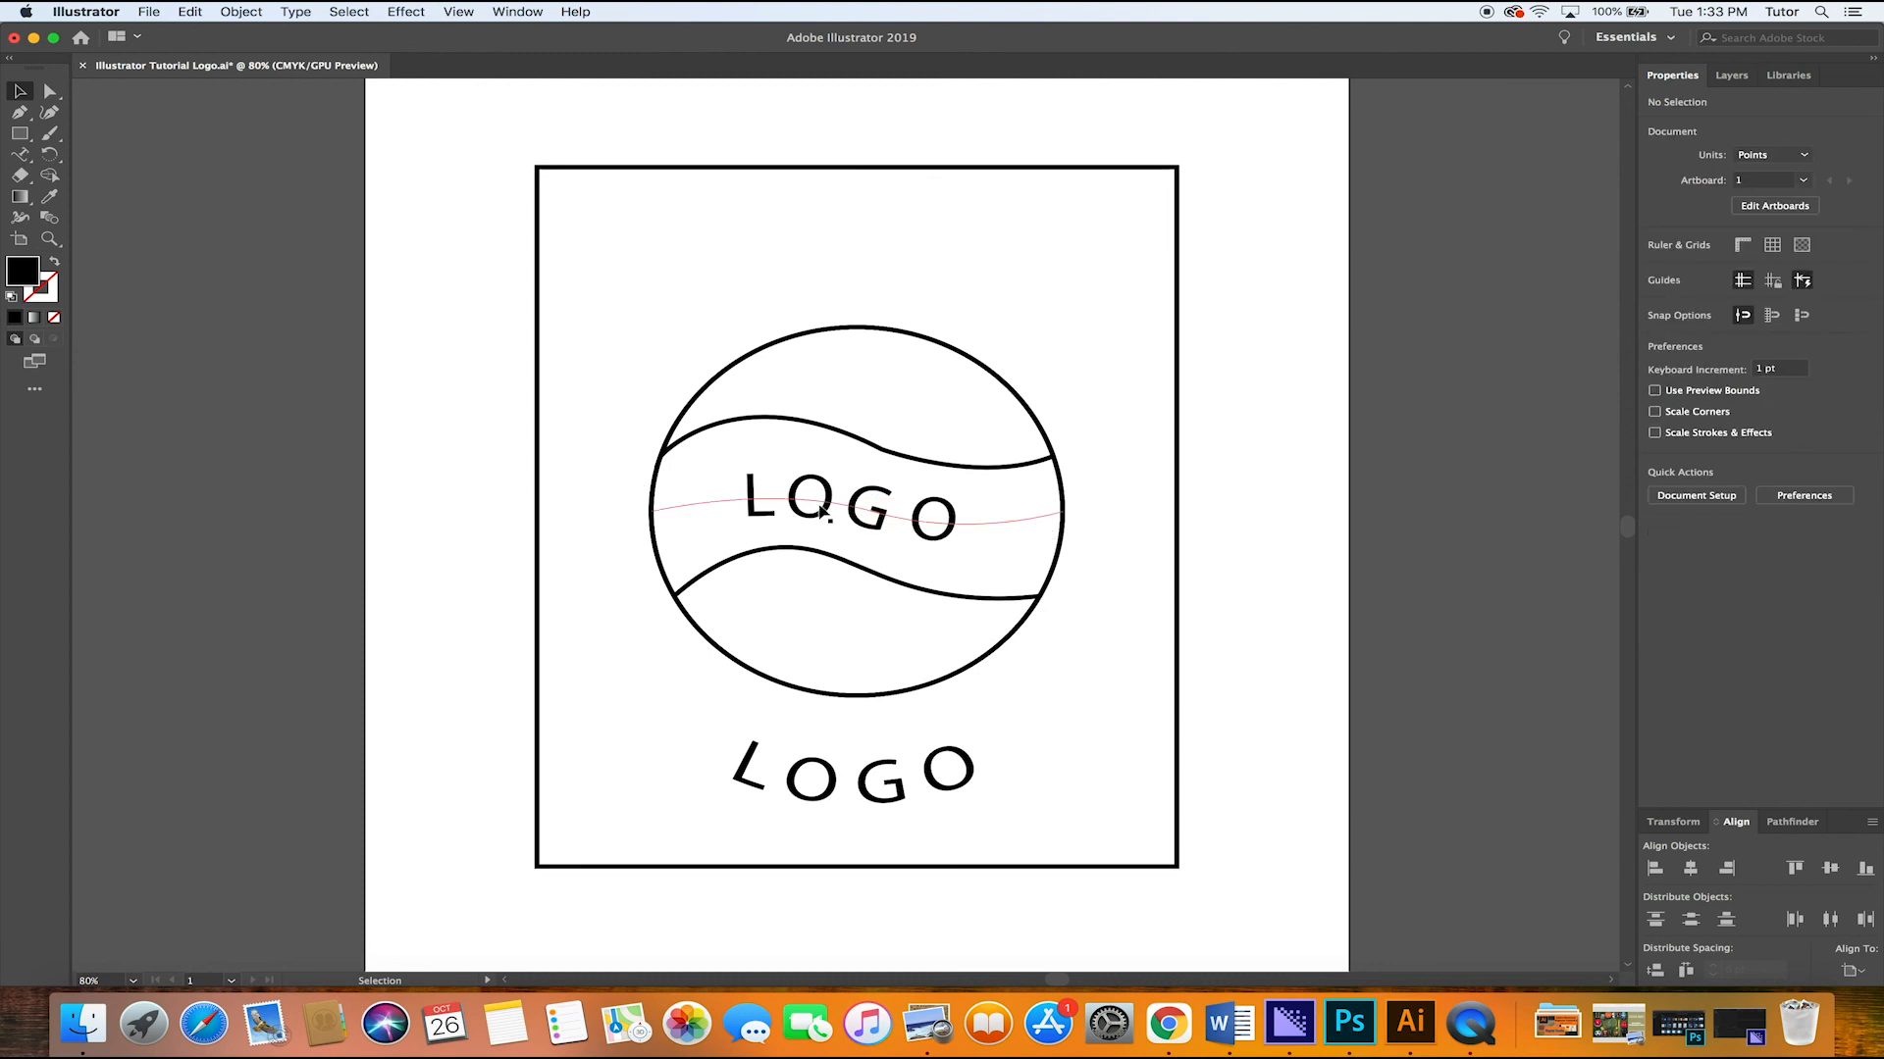
Apply a 4 pt black stroke to the wavy path carrying the LOGO text inside the circle, and deselect it
click(51, 93)
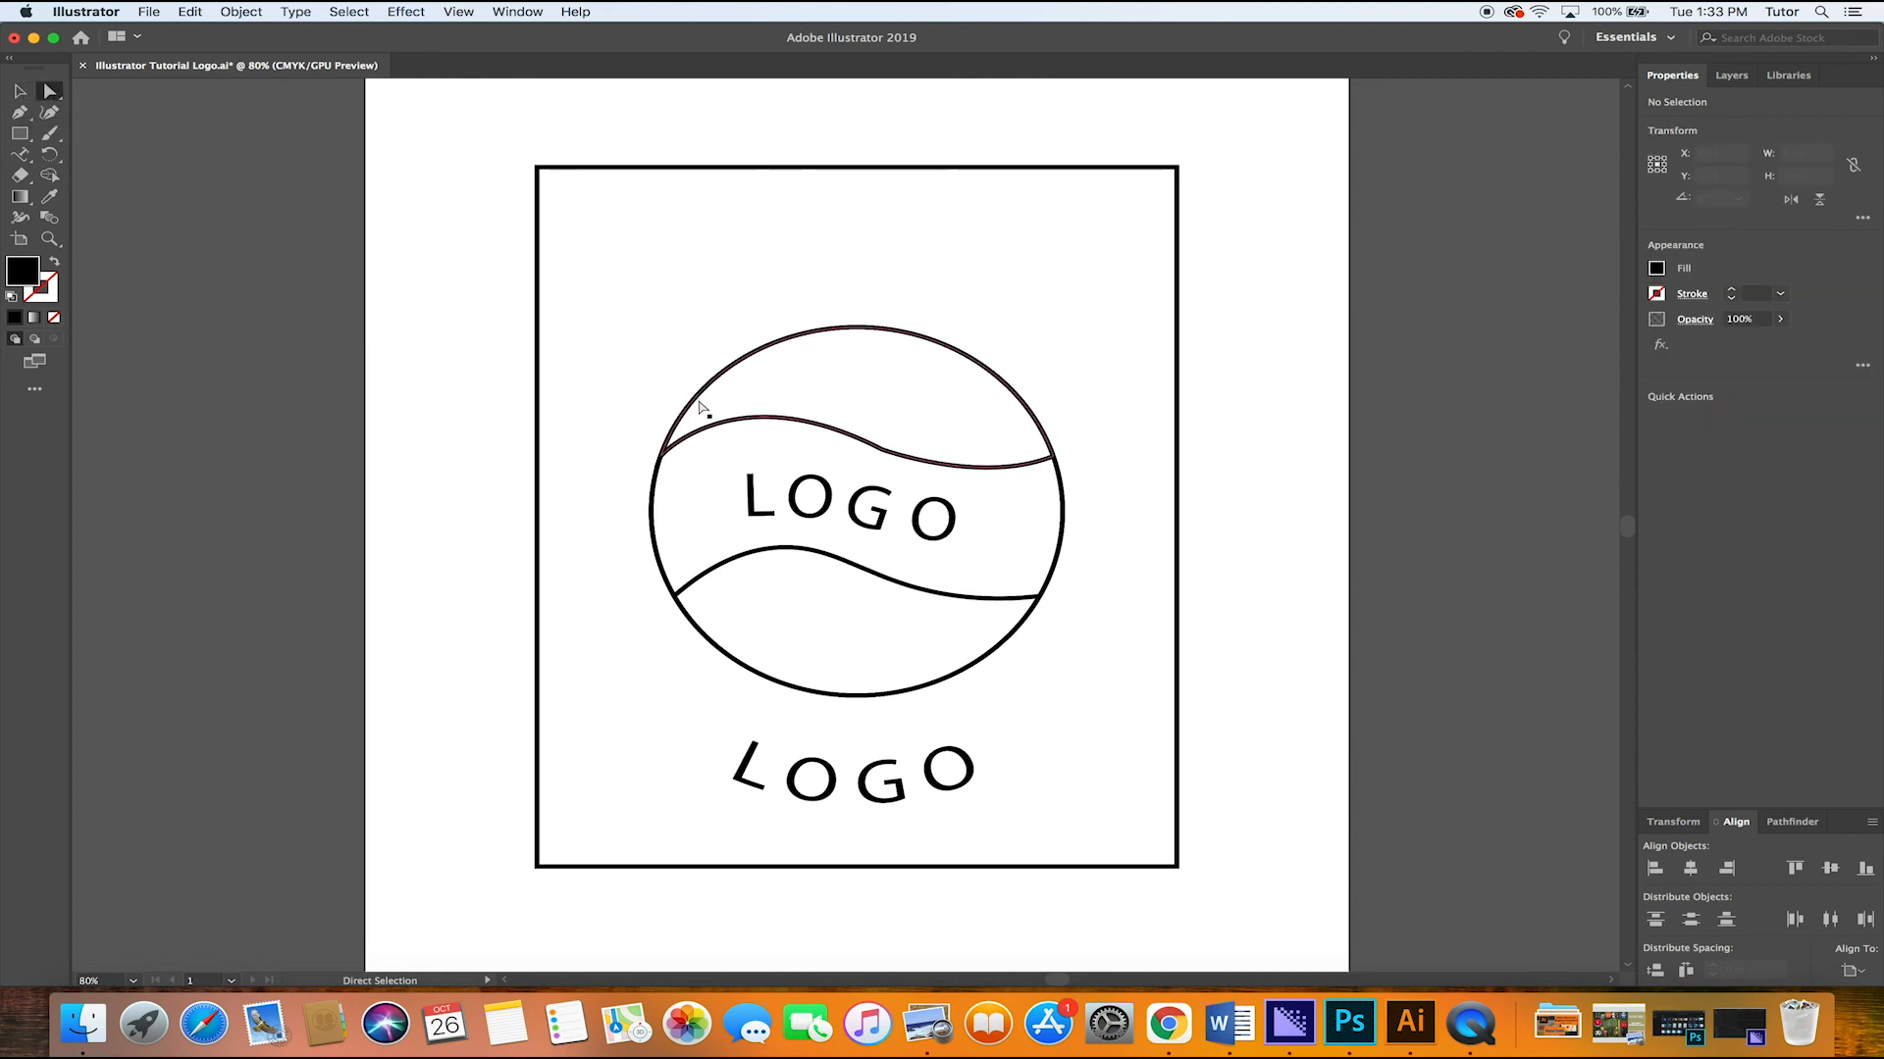
click(1038, 528)
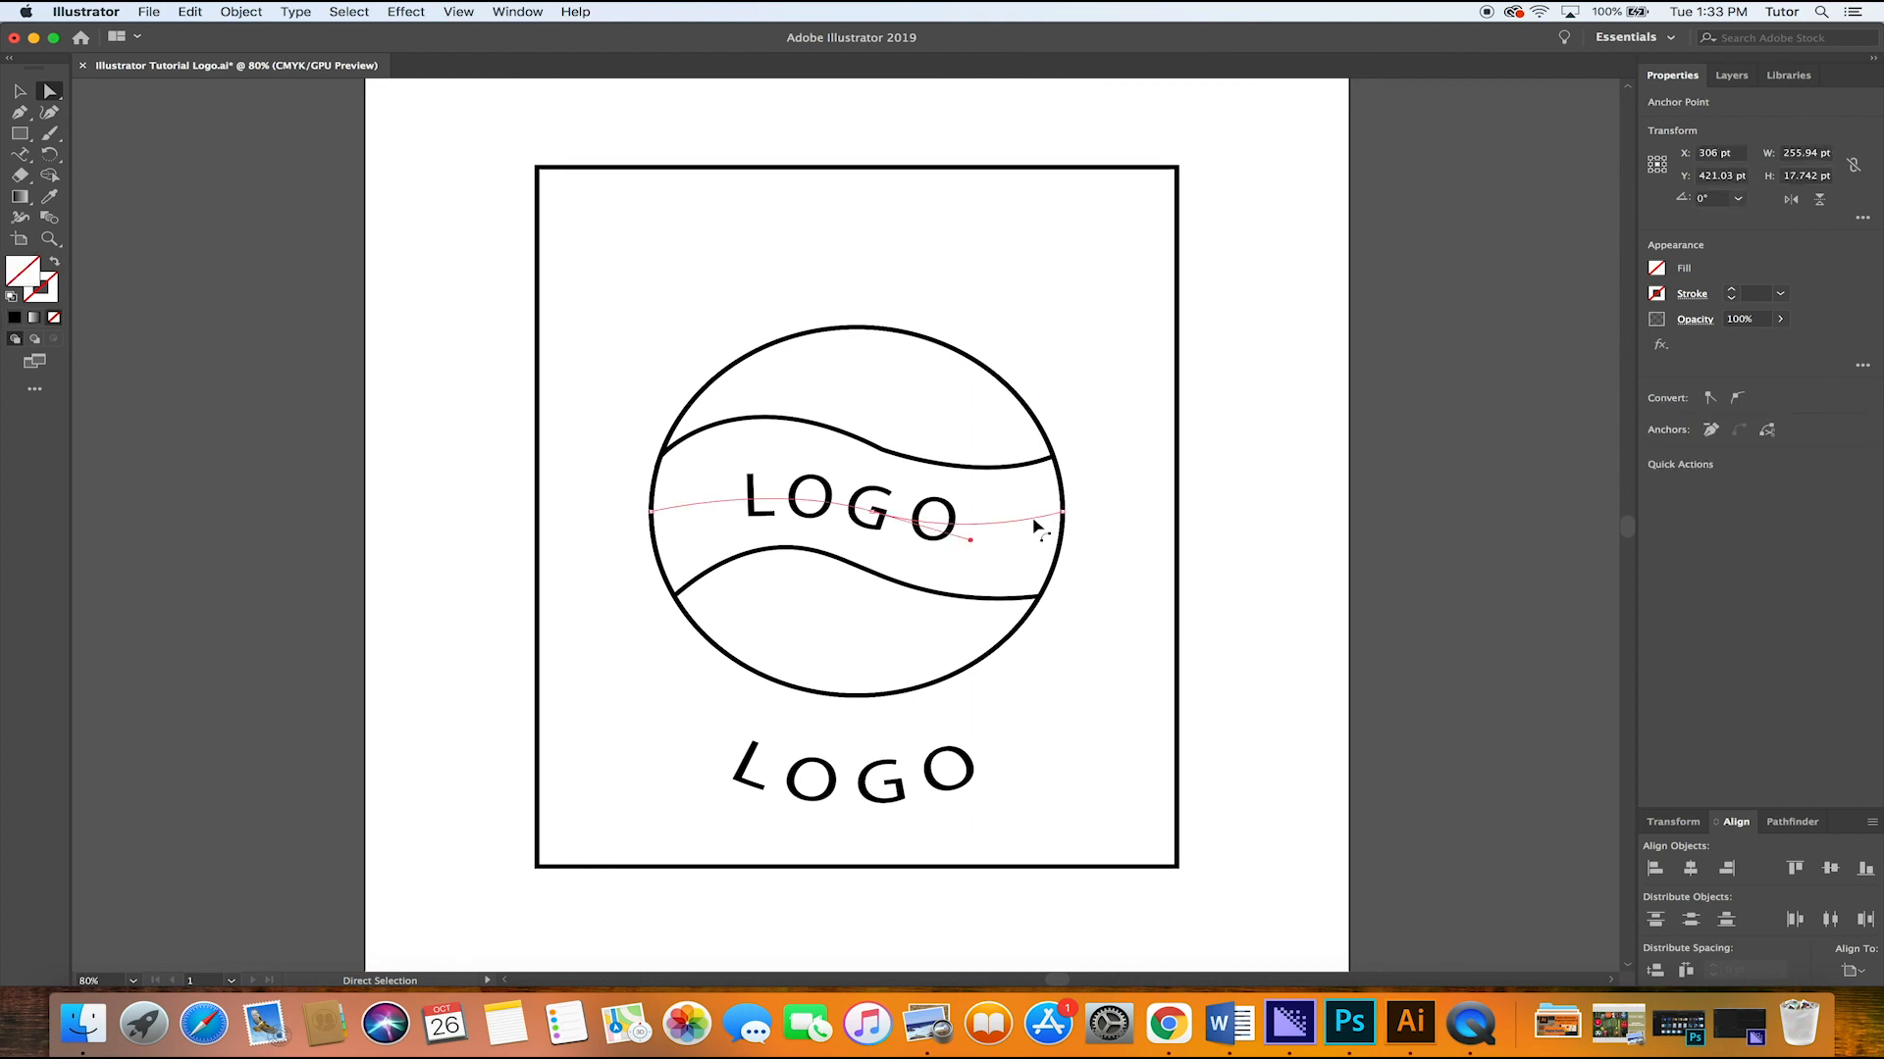
click(1656, 294)
click(1488, 362)
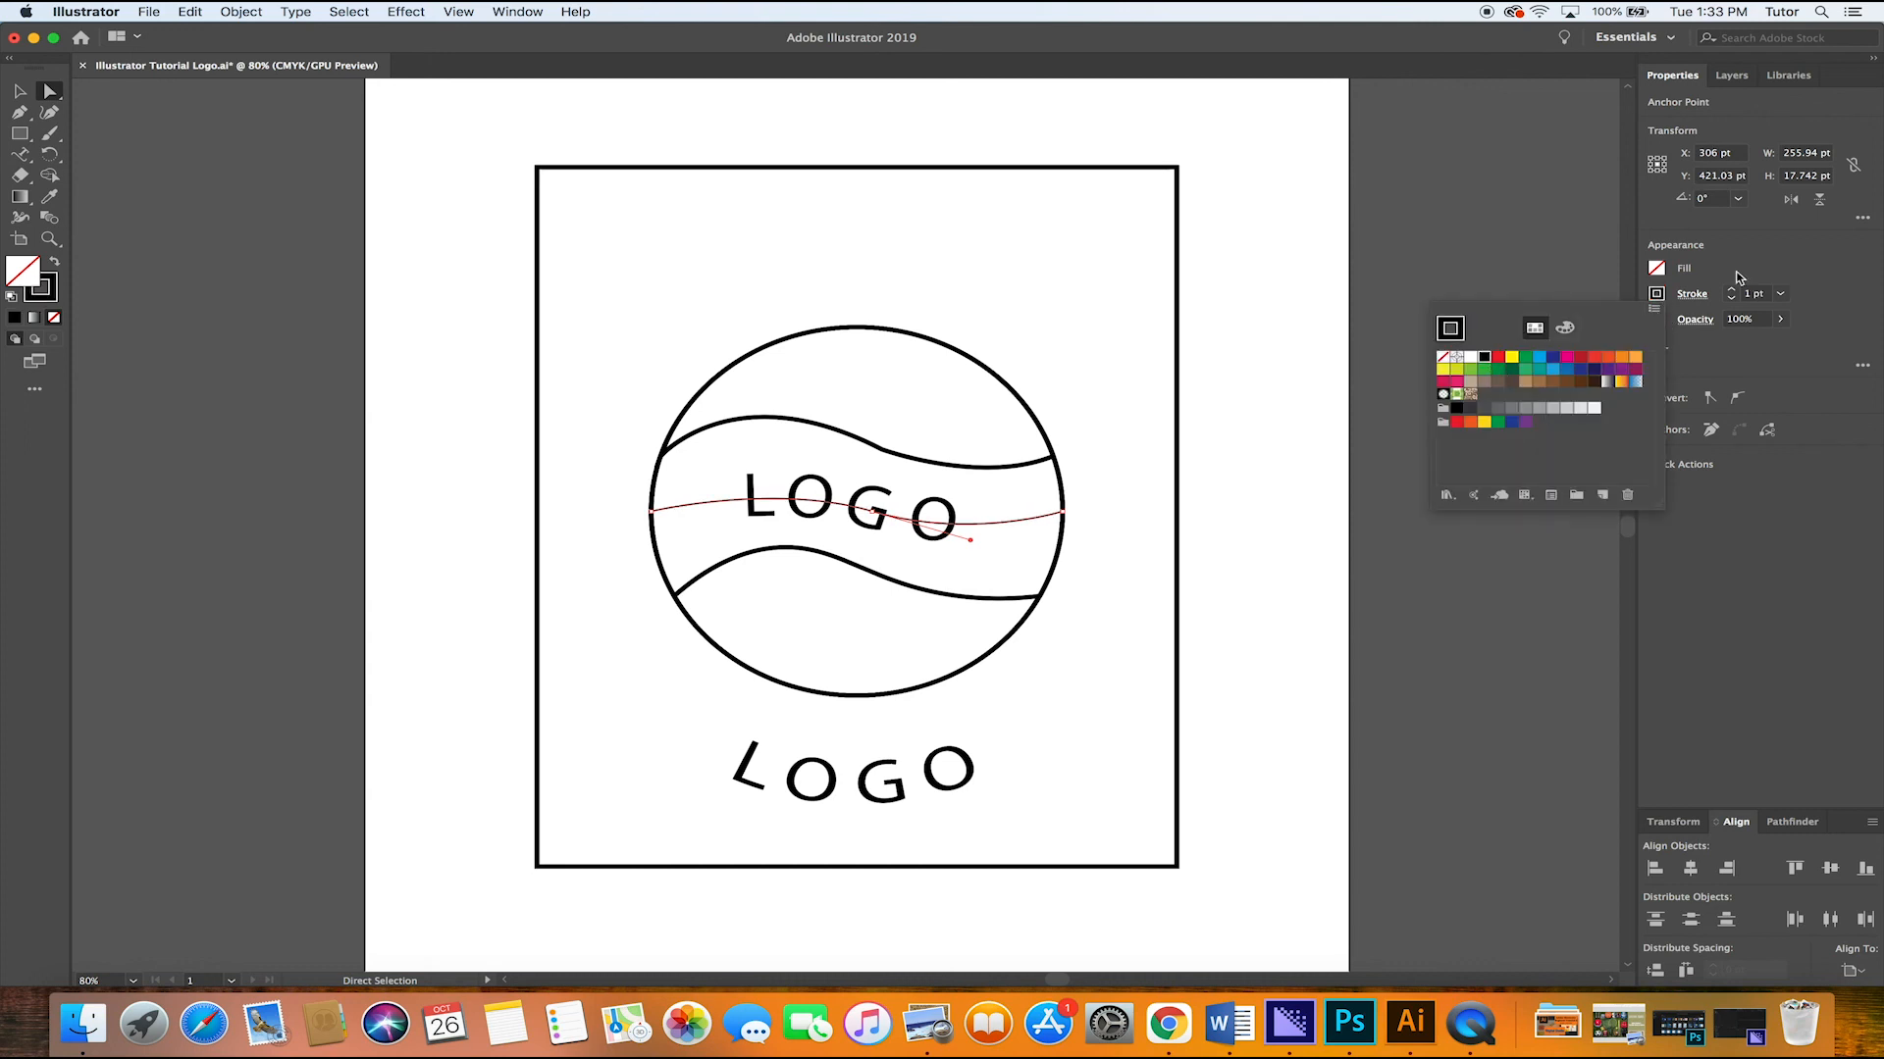
click(1732, 291)
click(1731, 291)
click(1732, 290)
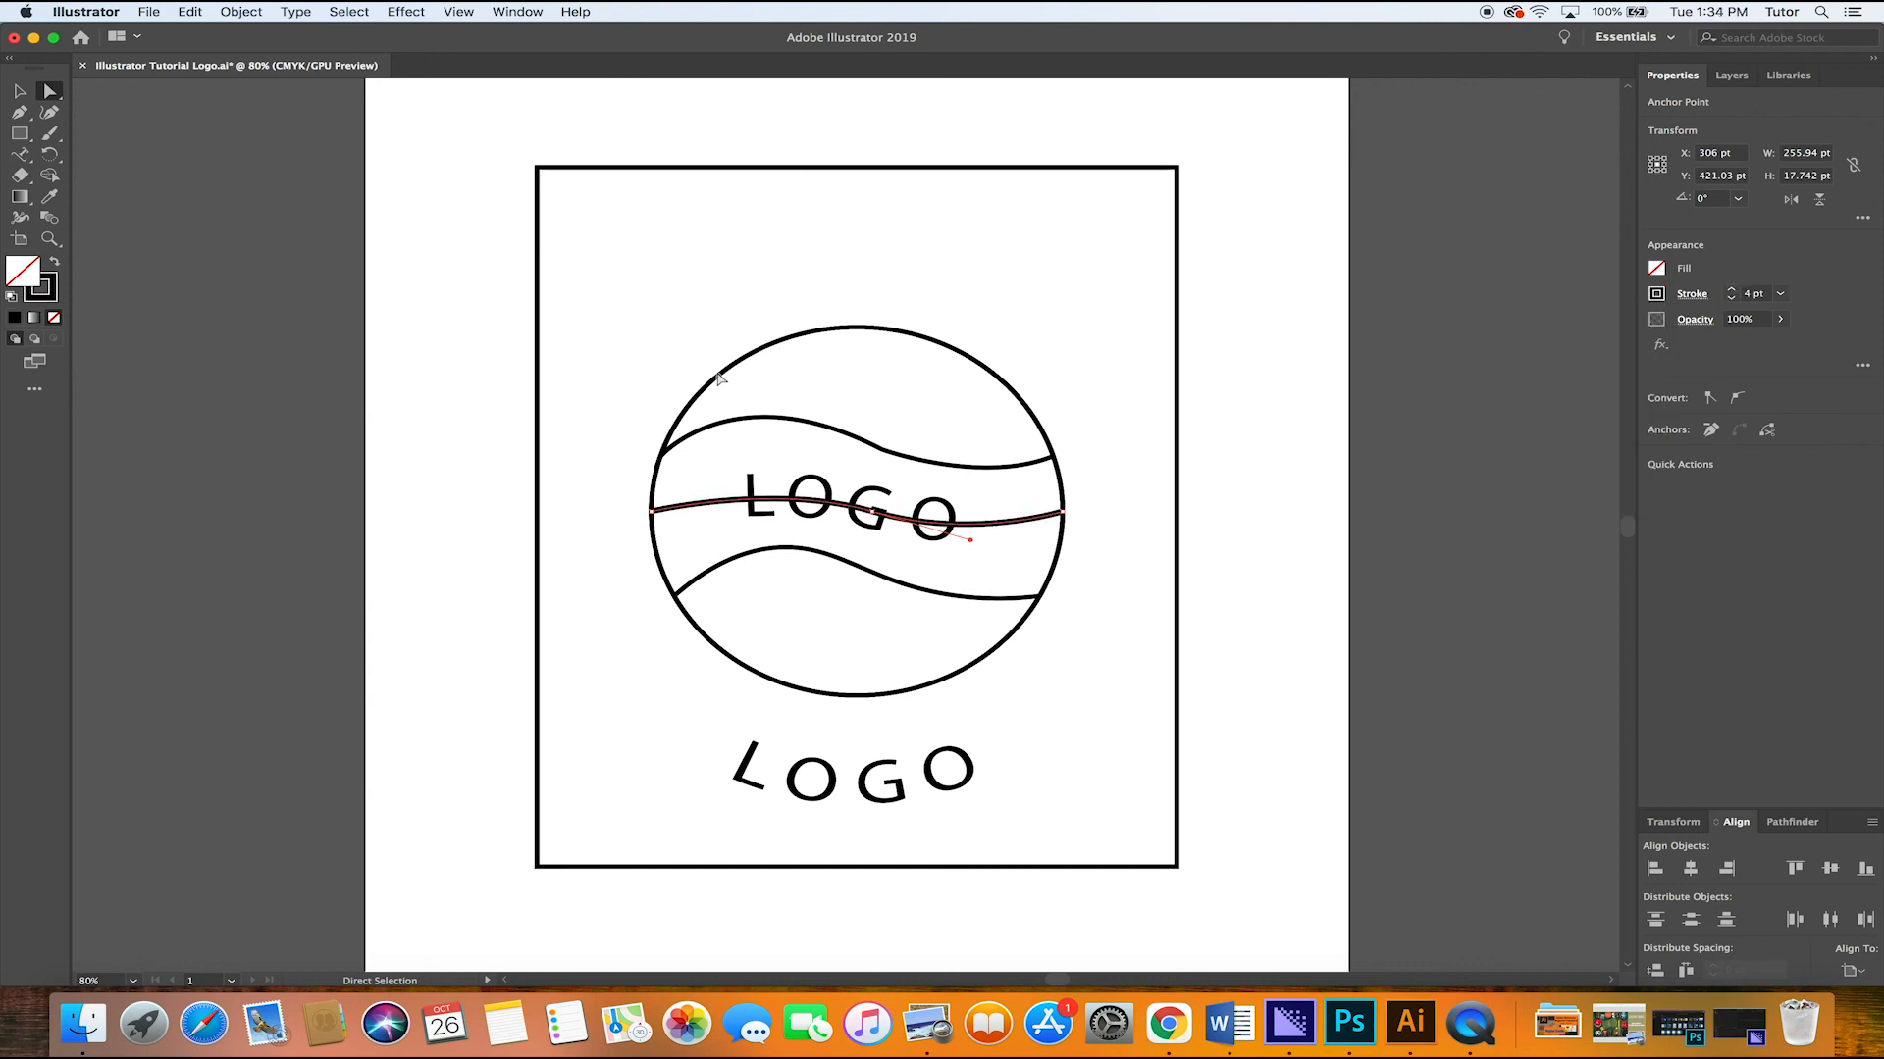
click(20, 90)
click(512, 138)
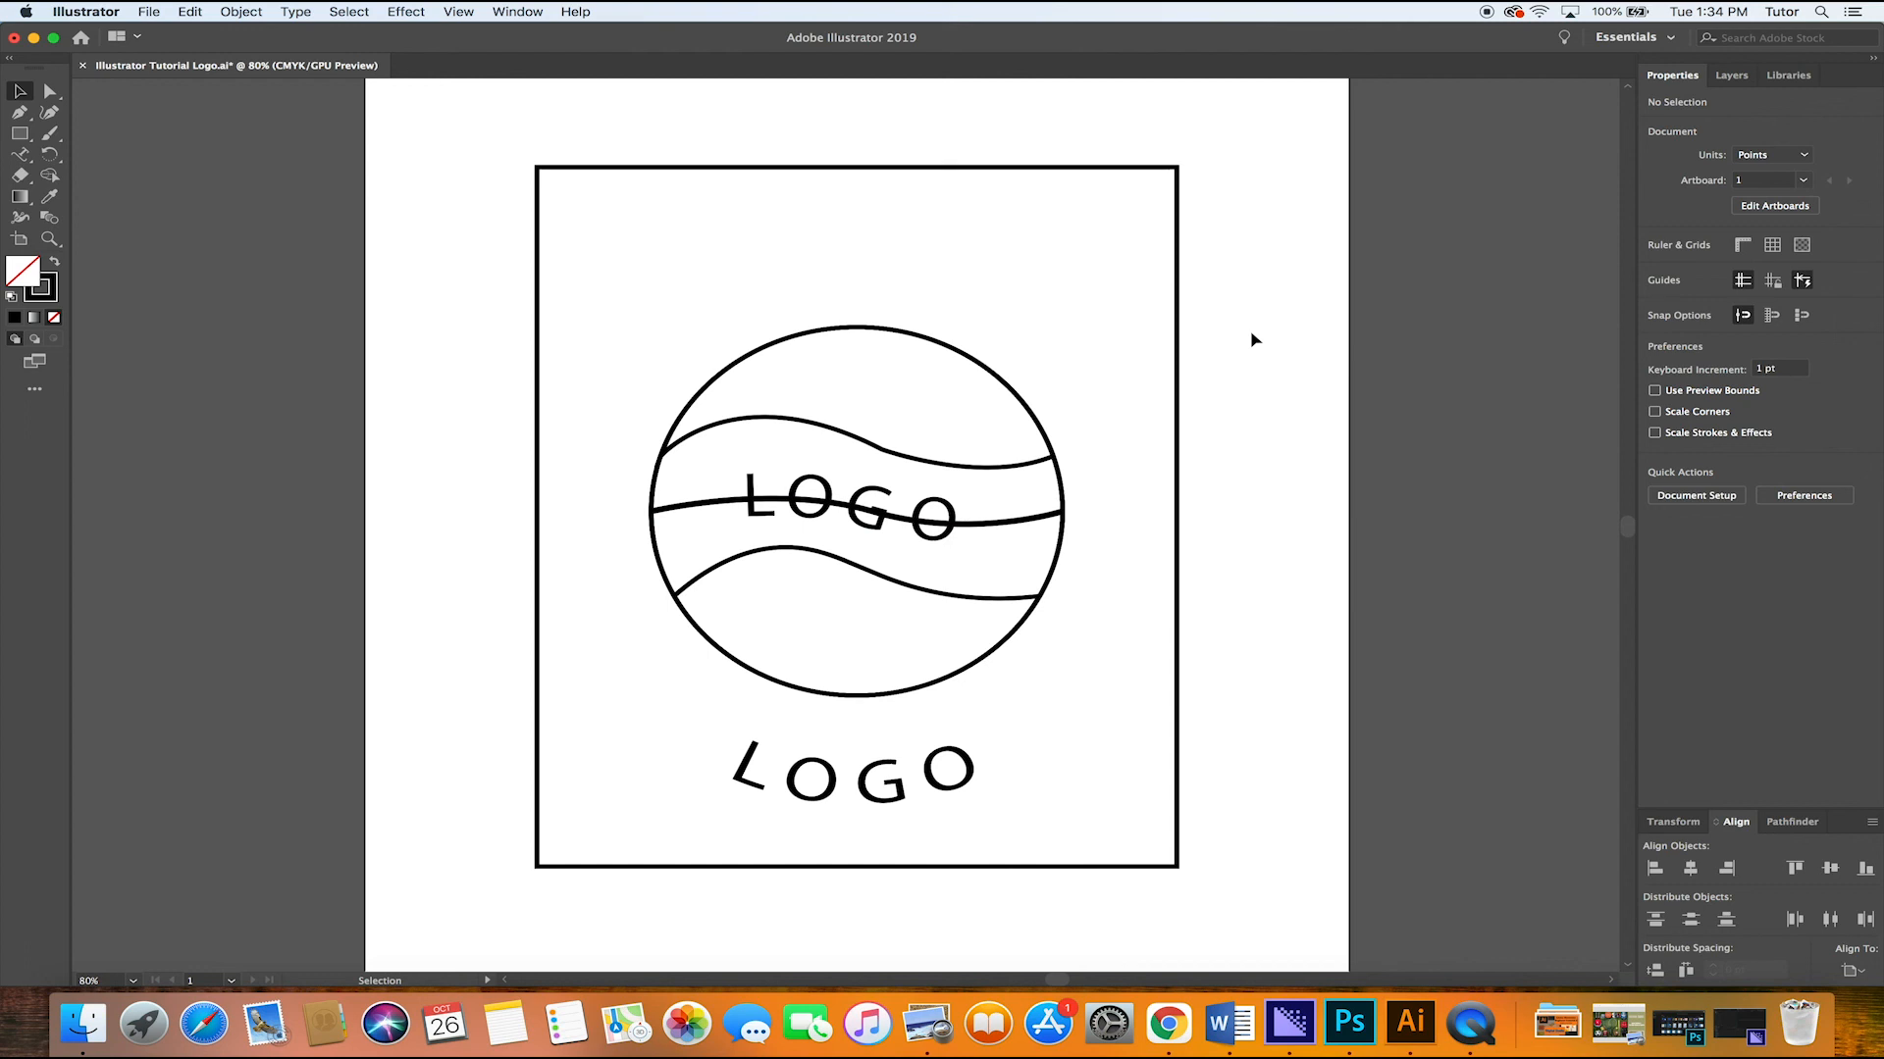
Undo the stroke weight and black stroke colour on the wavy text path, and deselect it
key(super+z)
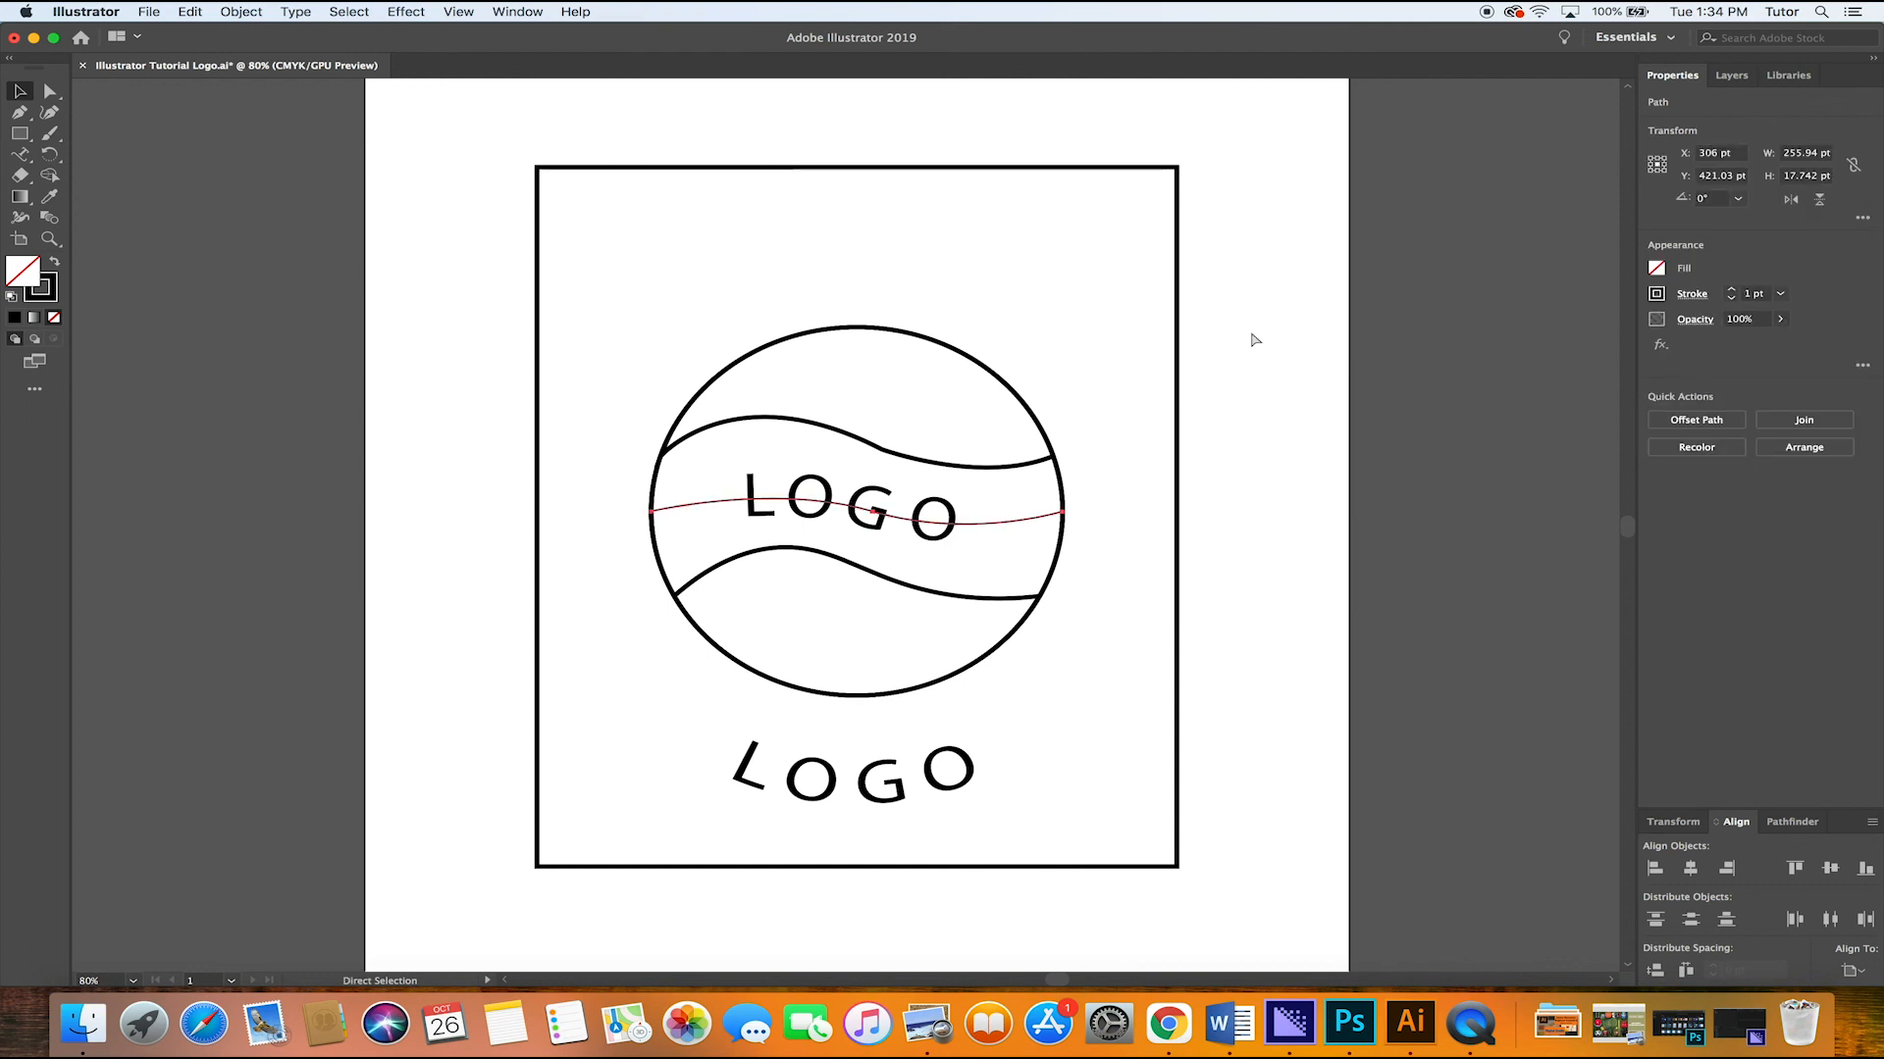
key(v)
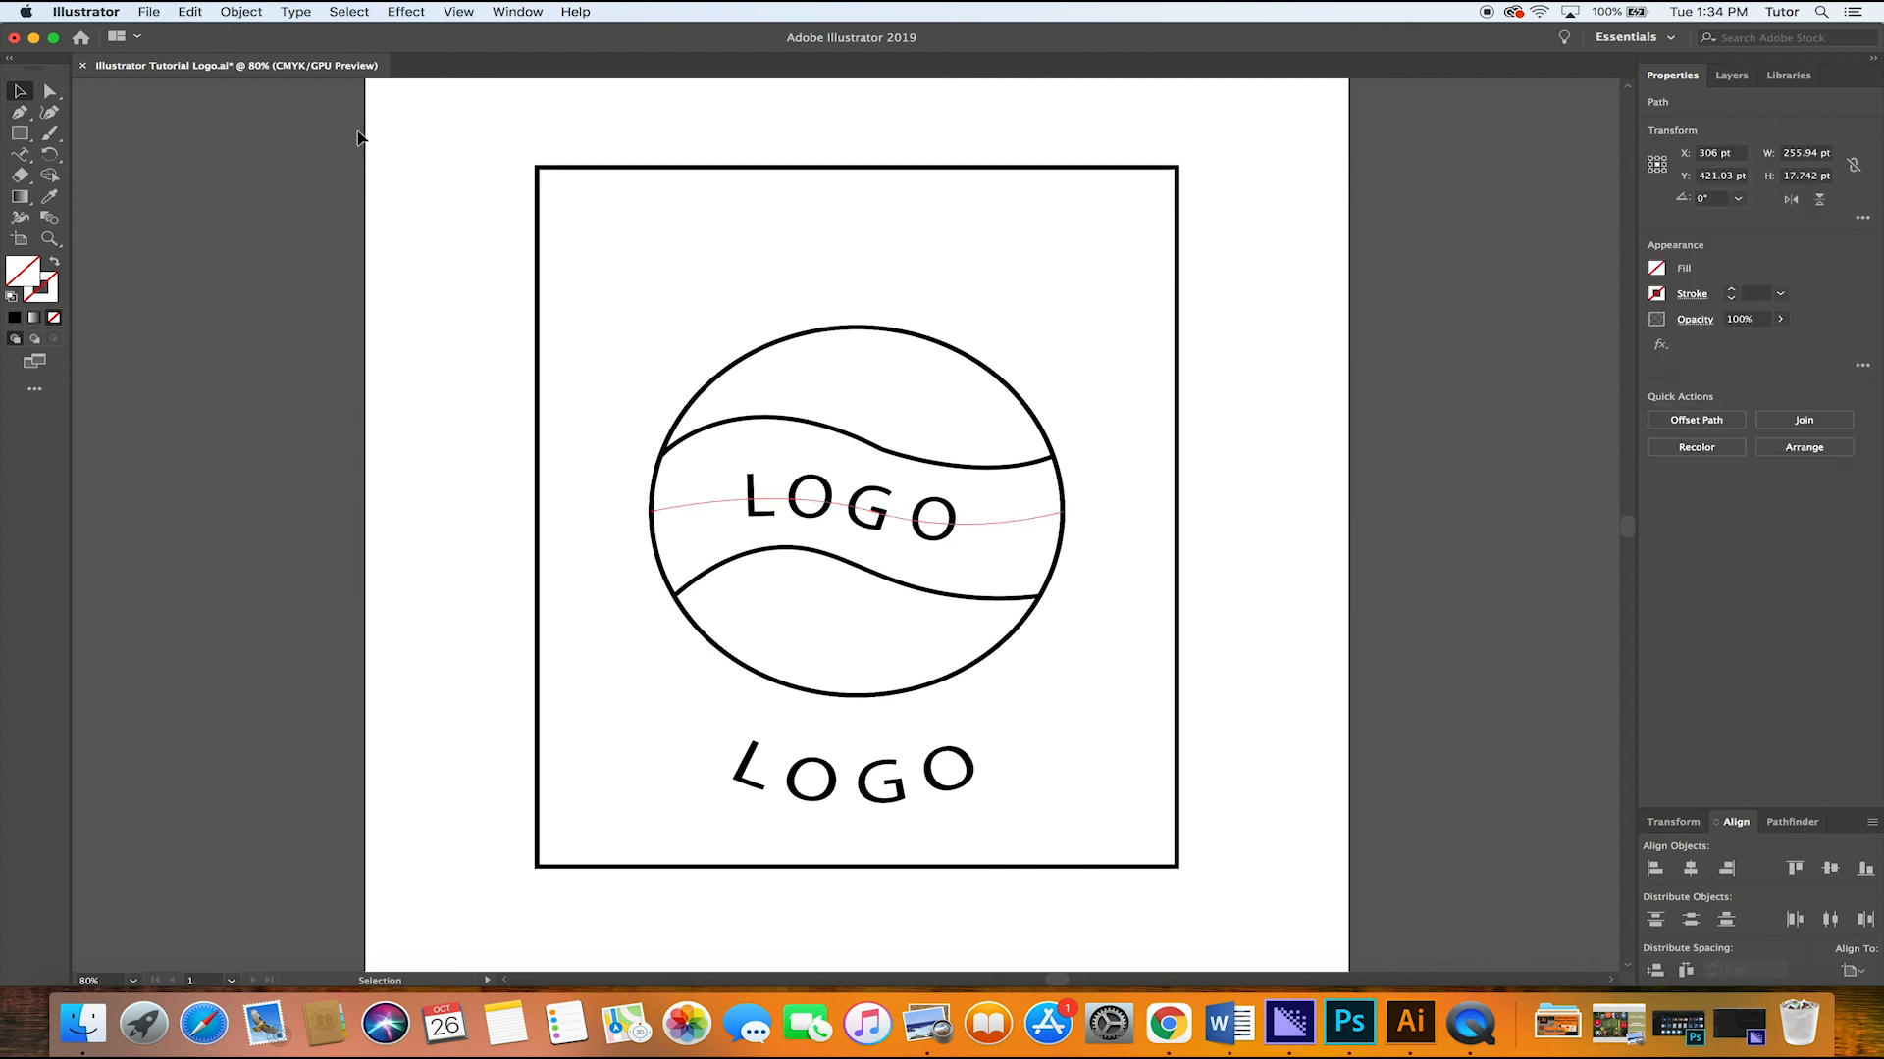
click(468, 208)
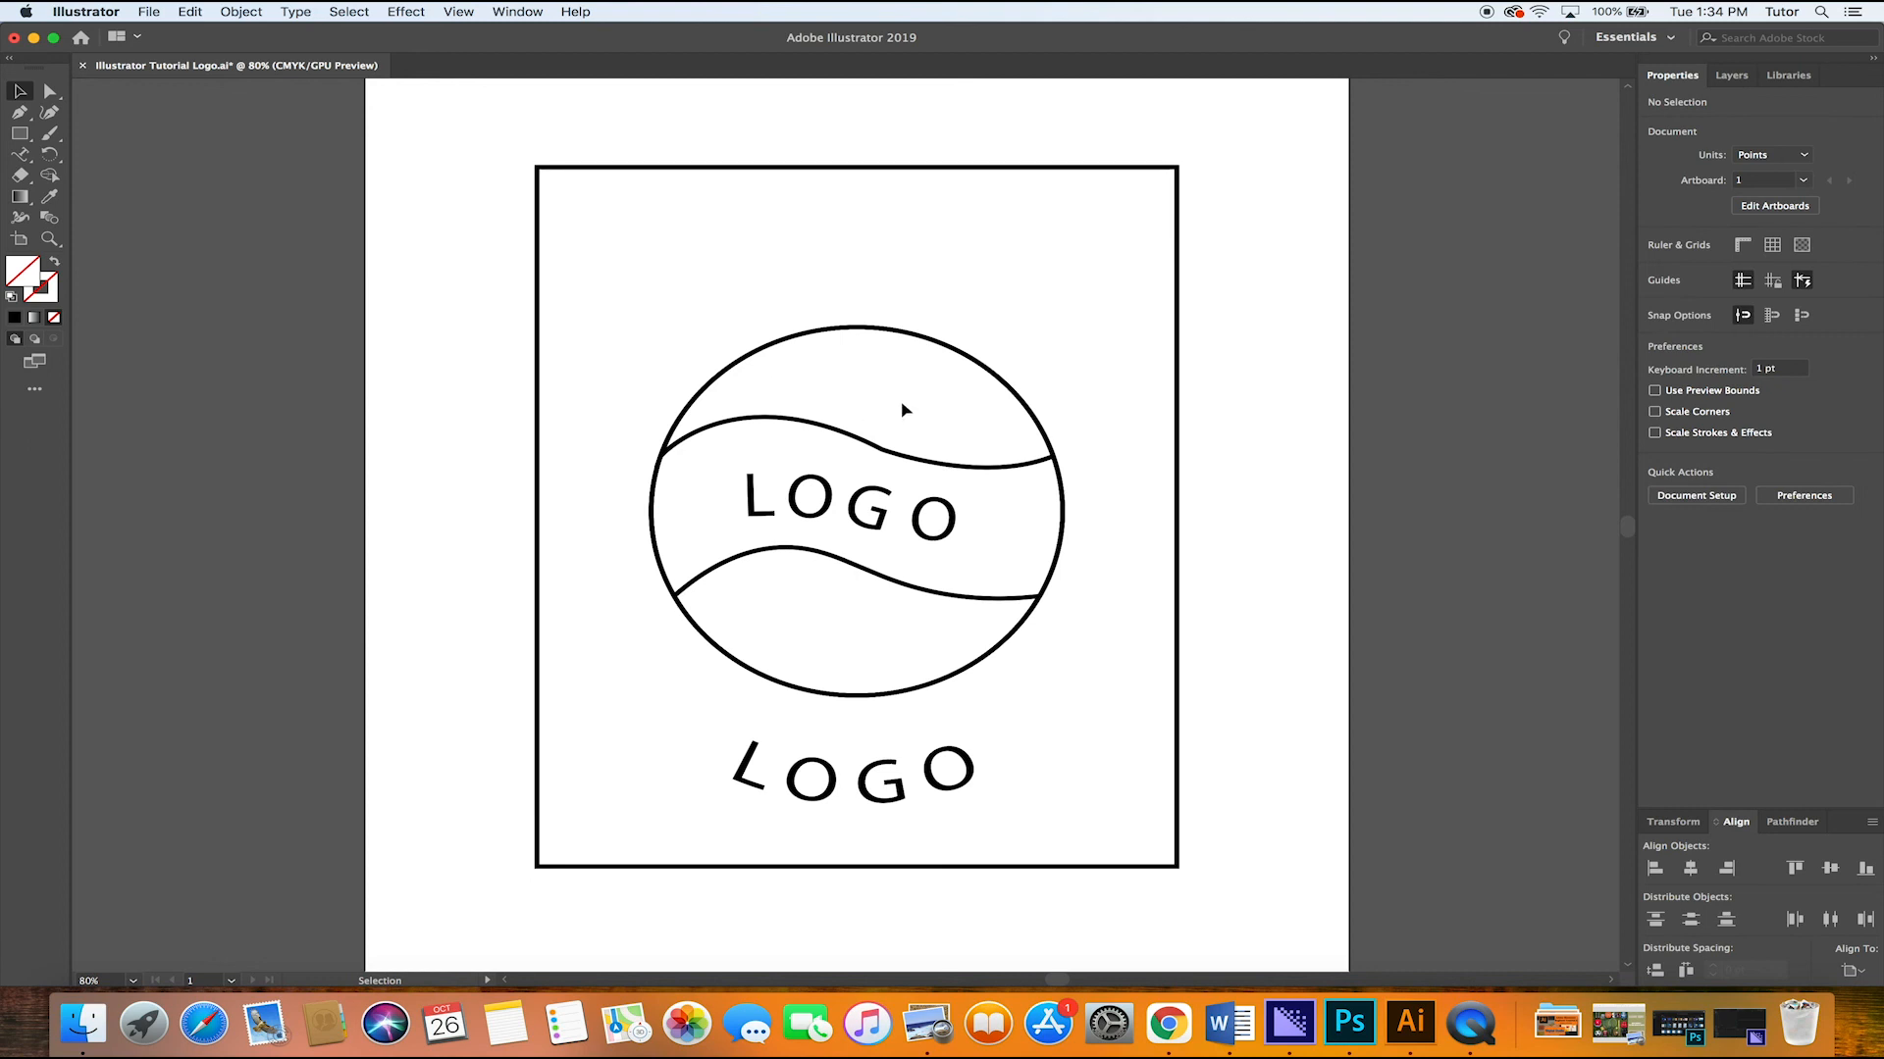